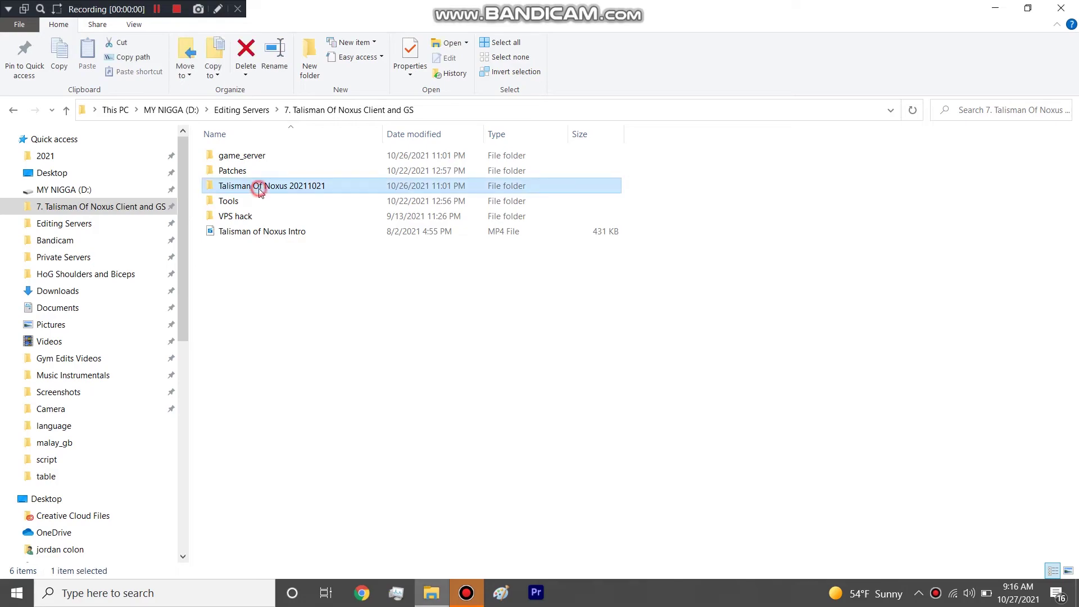
Enter the Talisman Of Noxus 20211021 folder and open its local folder in a new window.
double_click(260, 185)
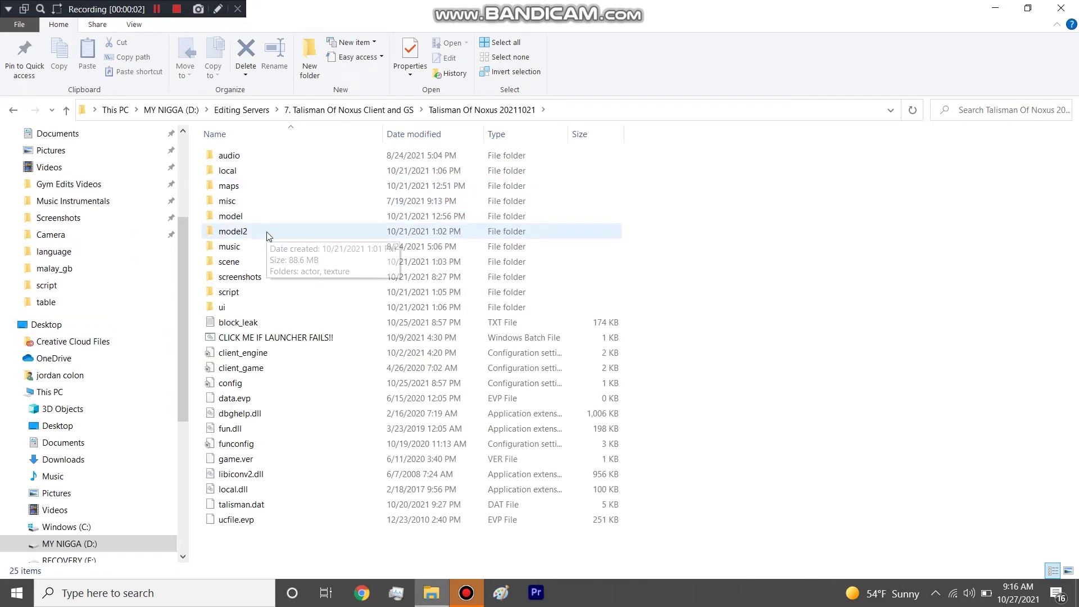
left_click(228, 171)
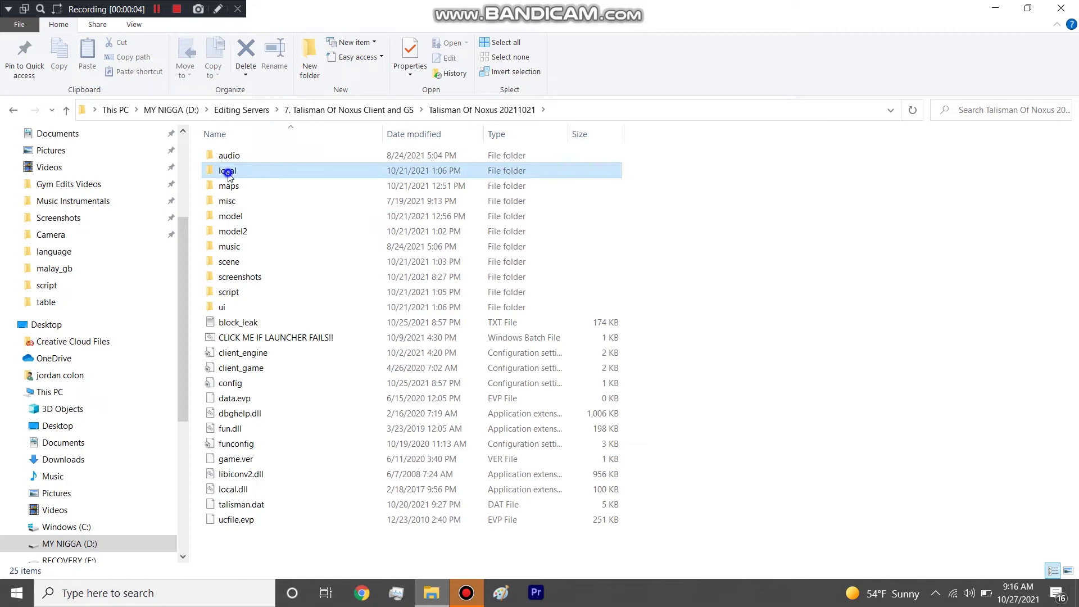
right_click(228, 172)
left_click(295, 201)
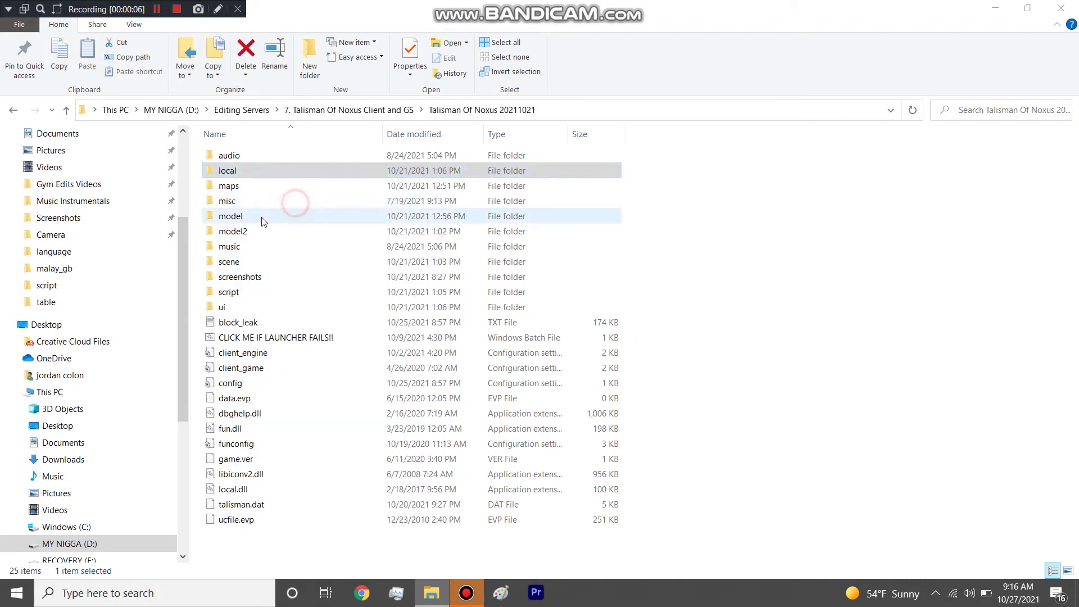
Snap the local window right and the client folder left, then browse local > common > table.
left_click_drag(414, 72, 1076, 186)
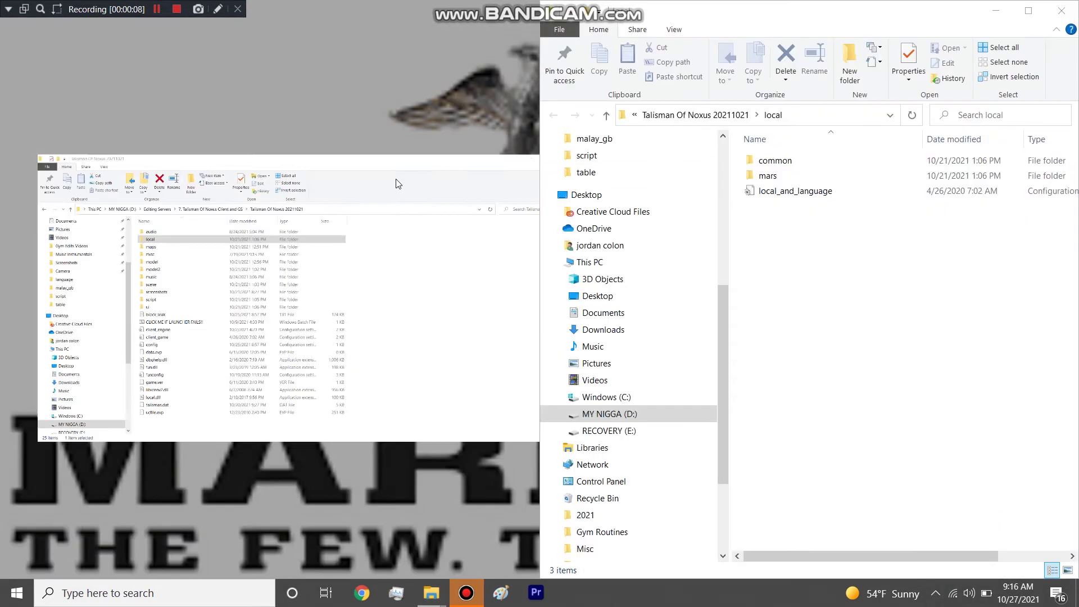
left_click(261, 294)
double_click(775, 161)
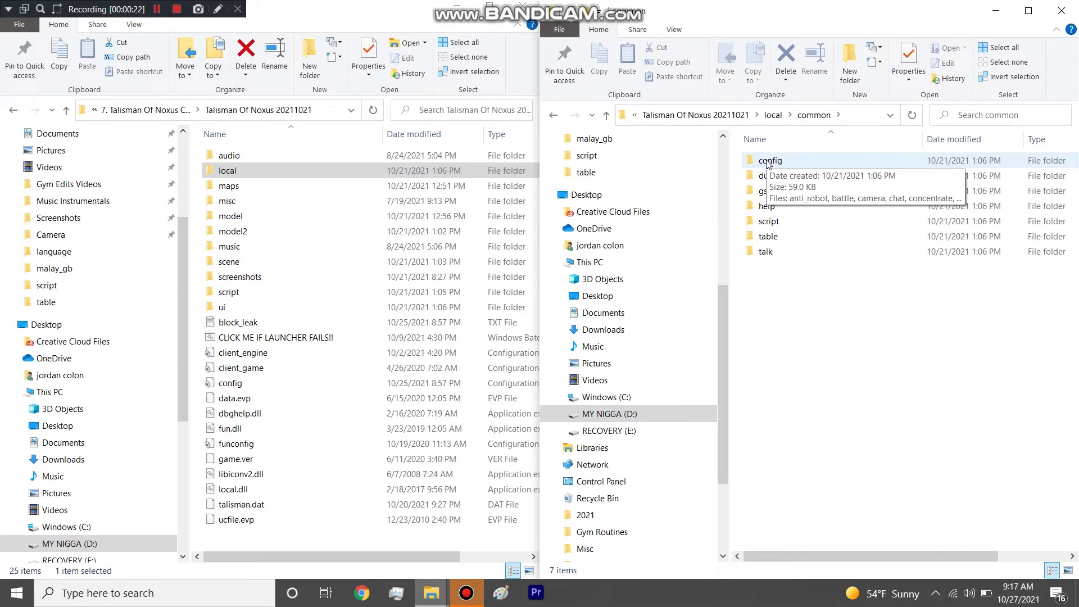
double_click(779, 236)
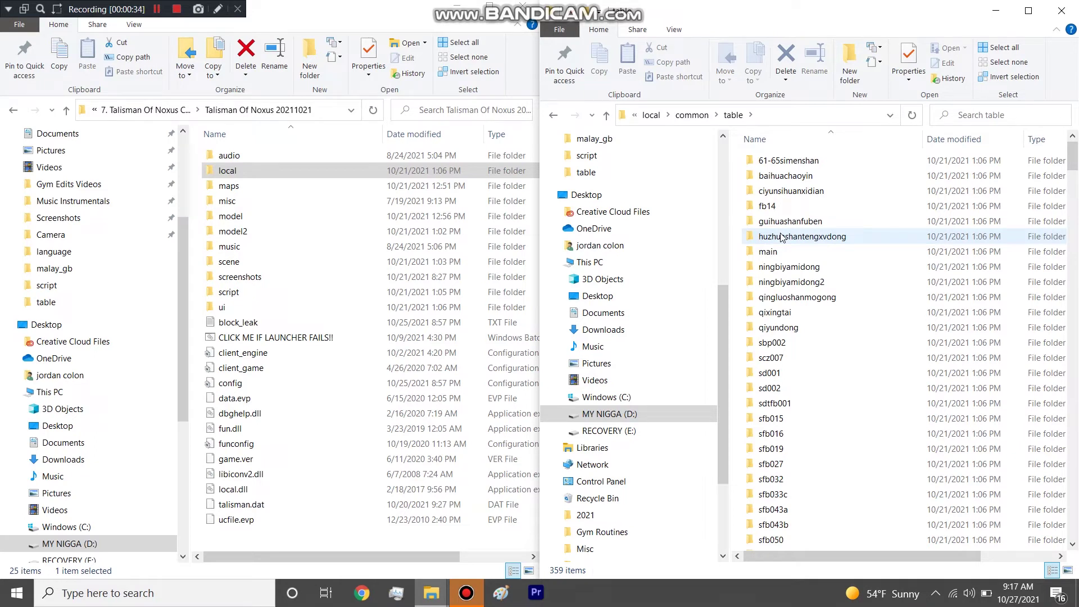
scroll(782, 237, "down", 15)
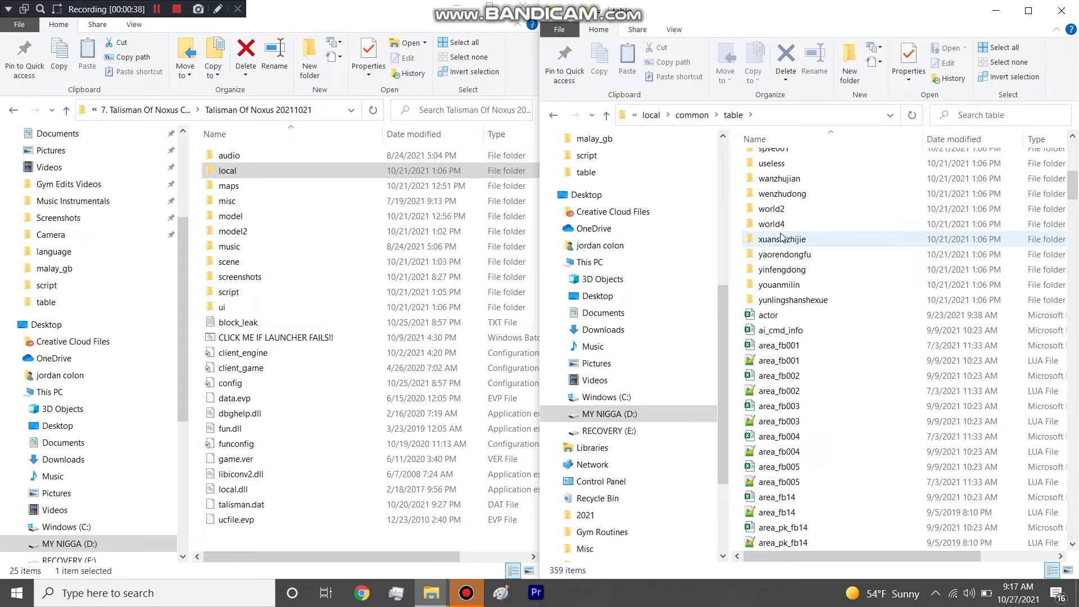
scroll(781, 237, "up", 10)
Inspect the mars folder's items, then return to common > table and select its folders from 61-65simenshan down.
left_click(651, 115)
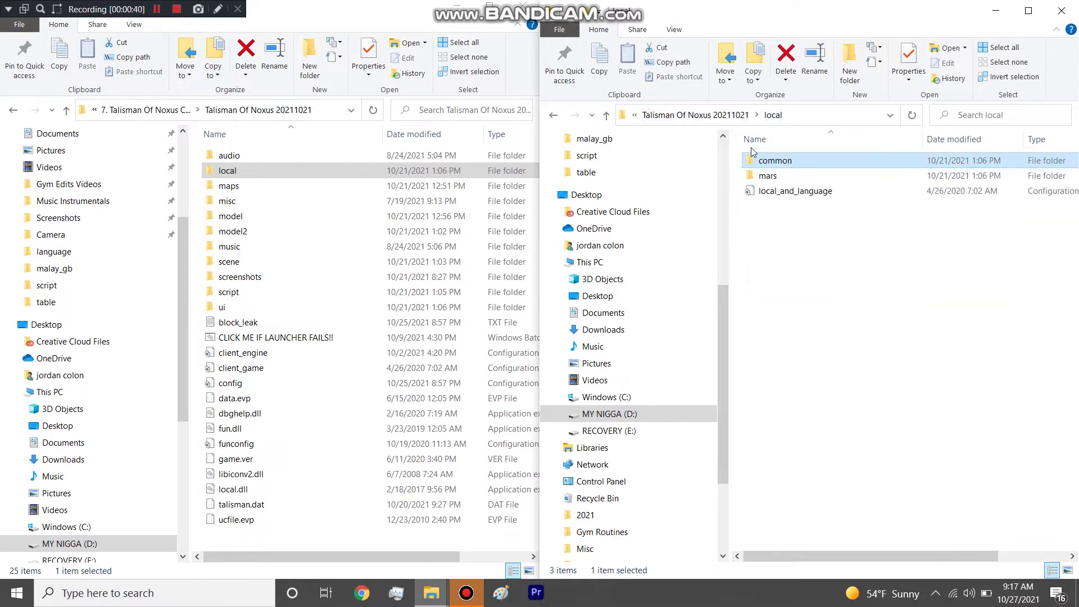
double_click(771, 175)
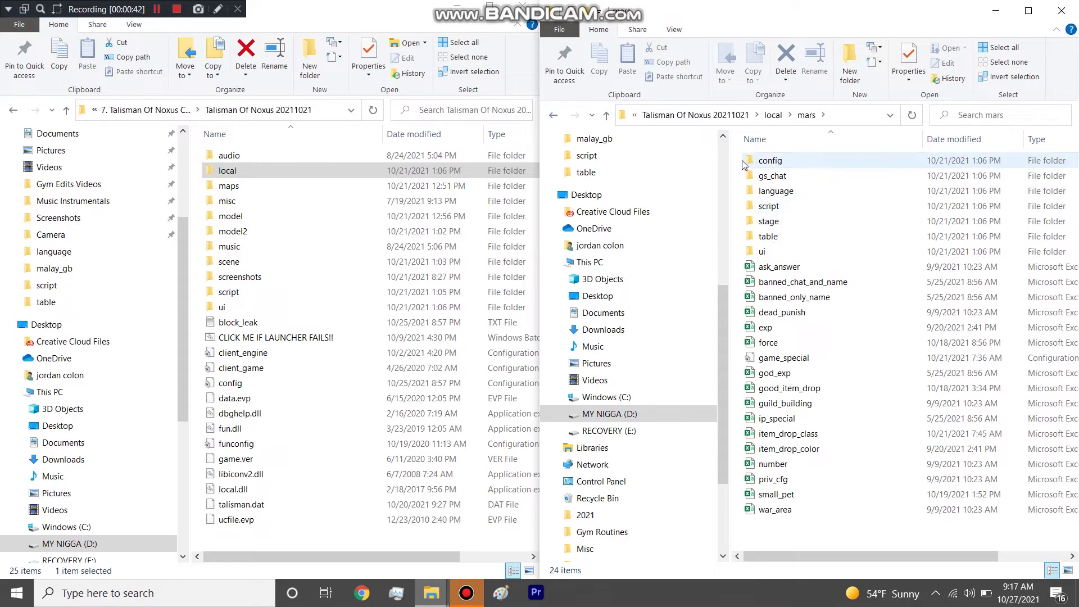
left_click_drag(745, 164, 794, 277)
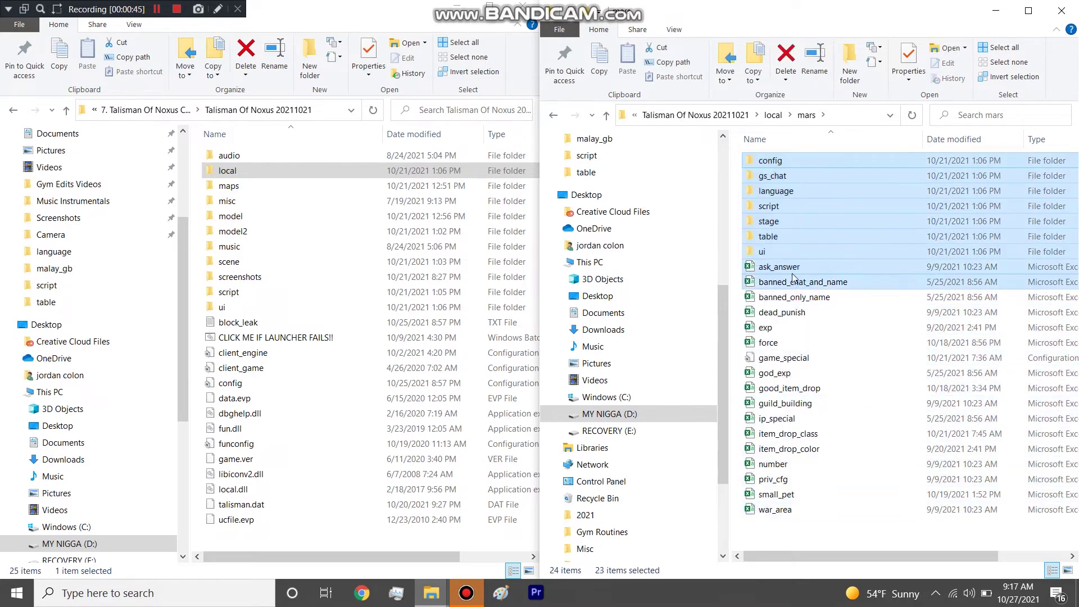
left_click(772, 115)
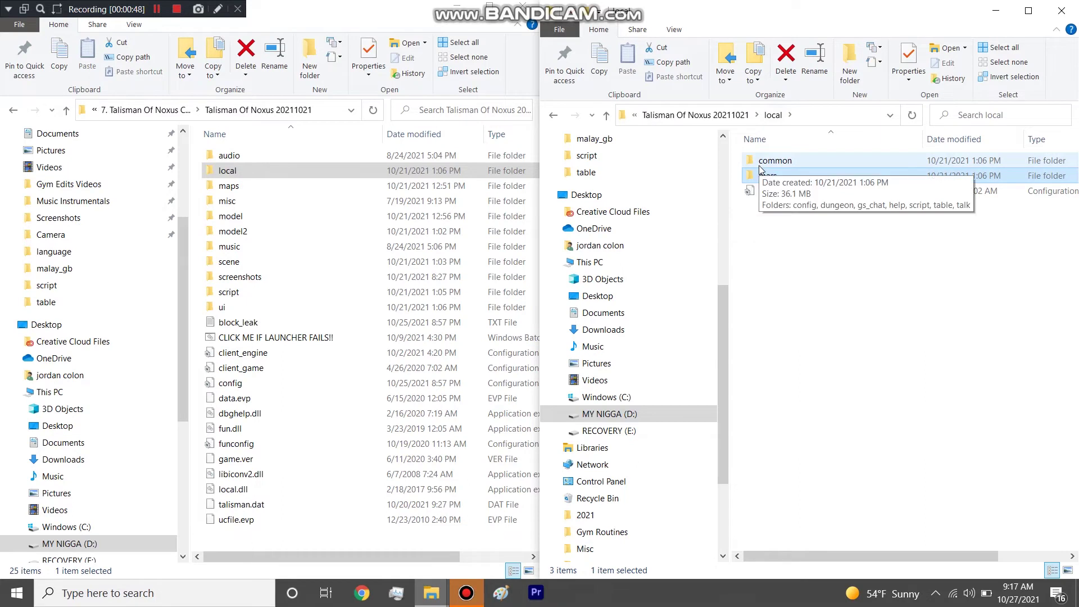
double_click(761, 163)
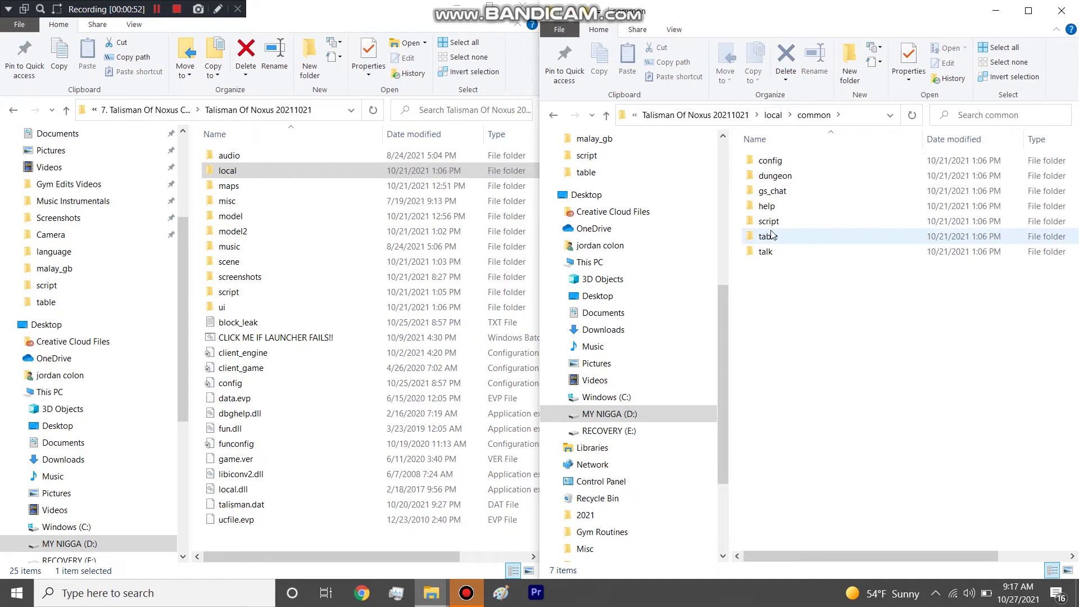
double_click(772, 235)
left_click(738, 158)
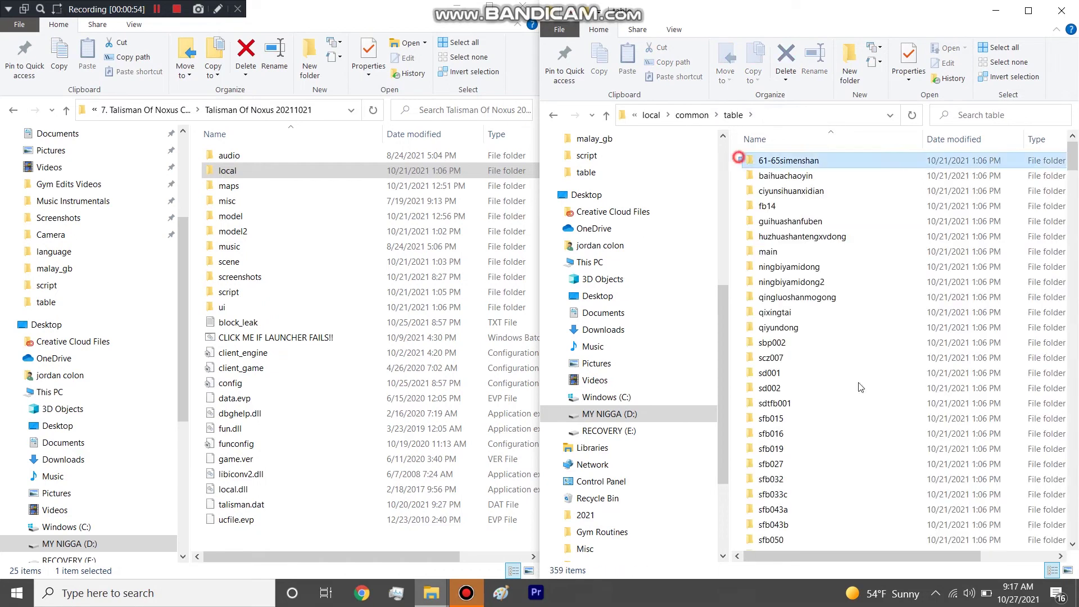
key("shift+Page_Down")
key("shift+Page_Down")
Go back up to Talisman Of Noxus 20211021 and reopen local > common.
left_click(689, 124)
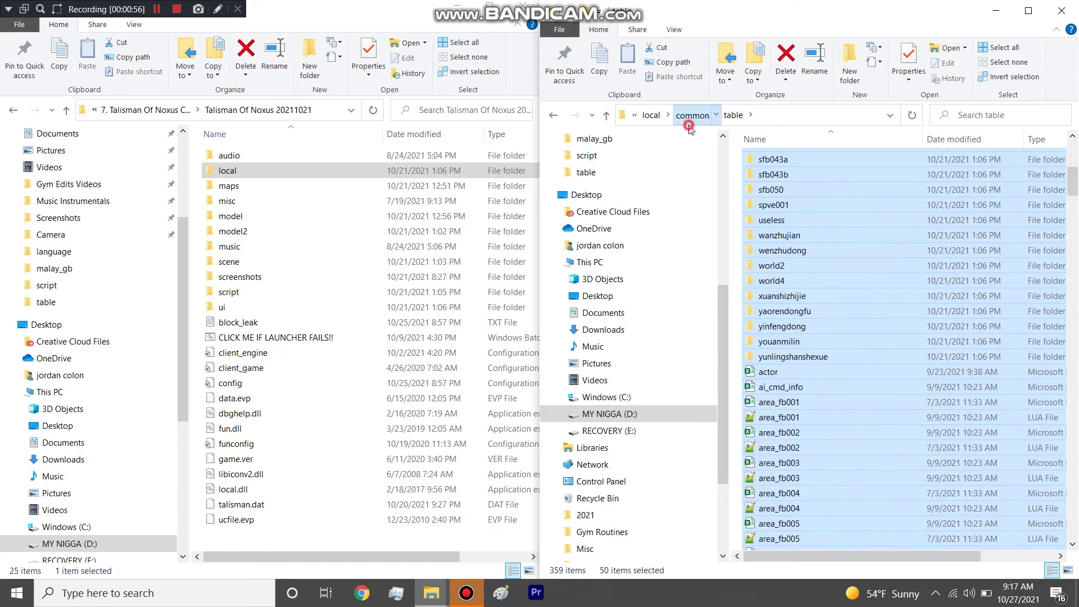
left_click(807, 308)
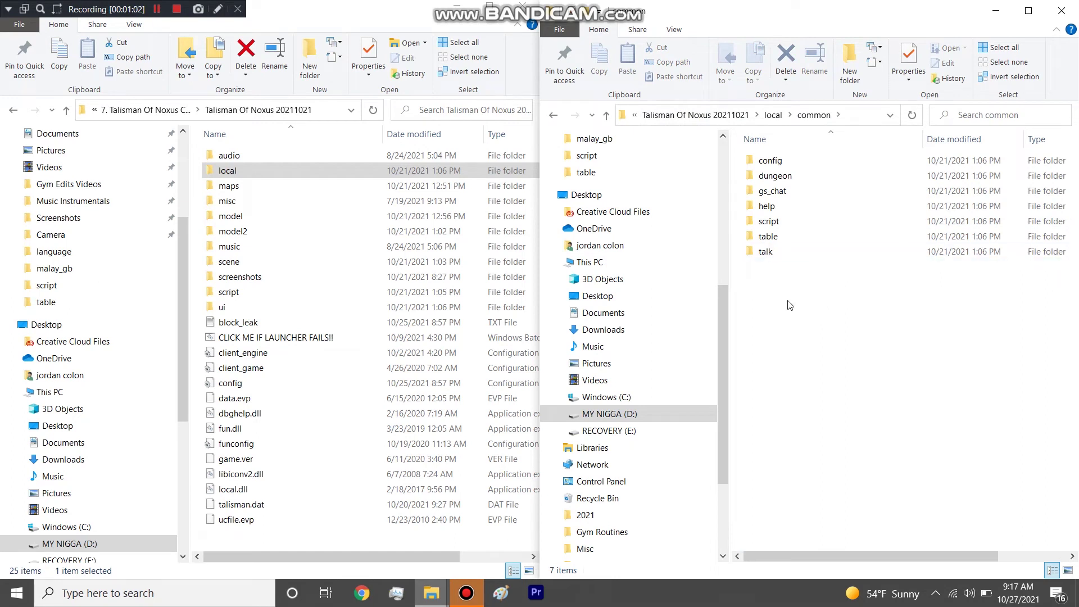
left_click(701, 115)
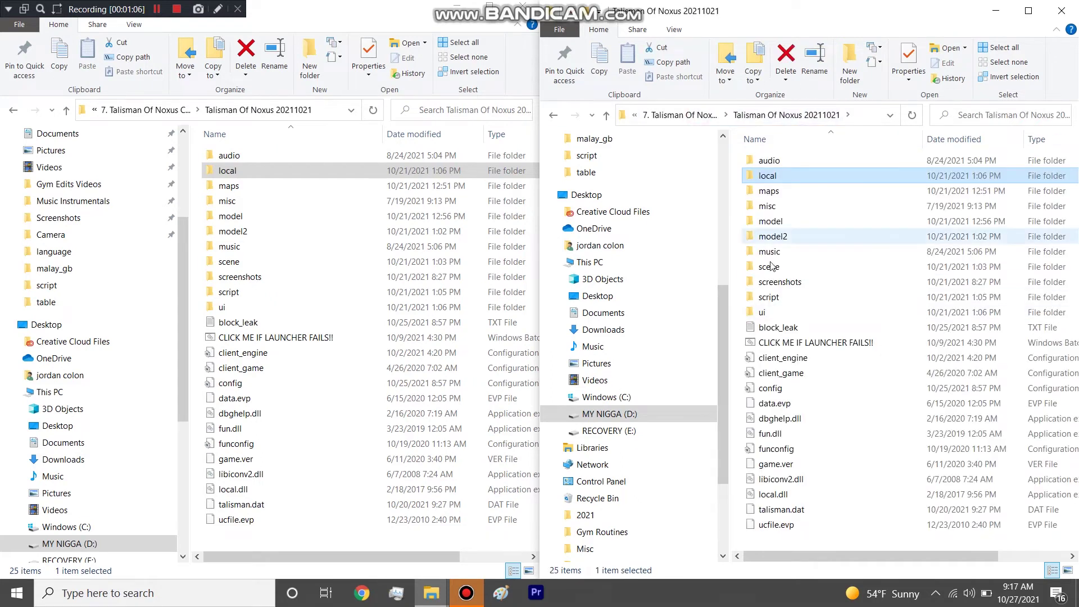
double_click(767, 176)
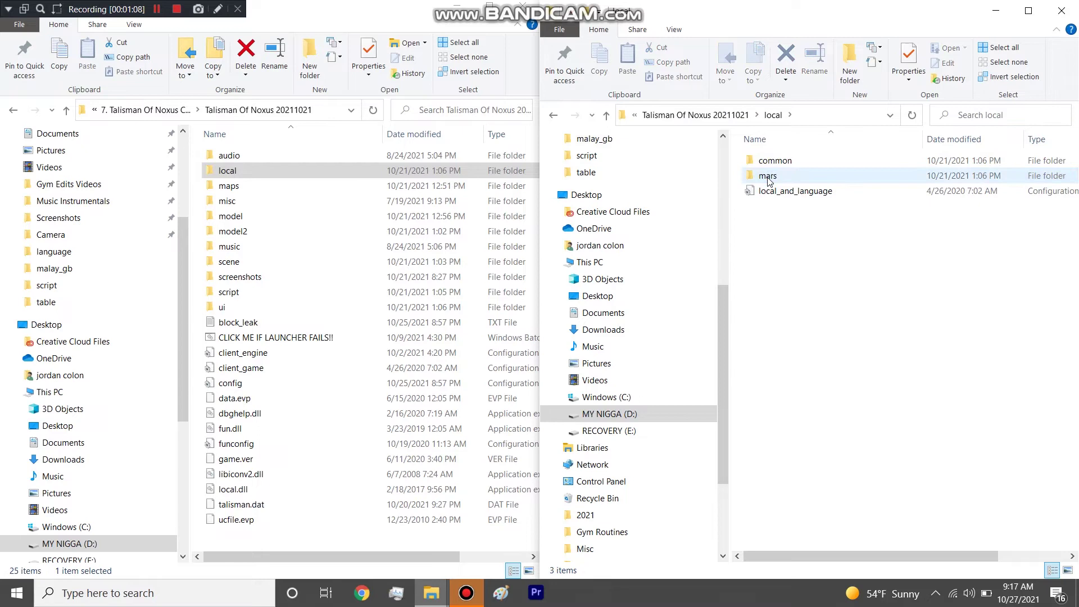
double_click(779, 161)
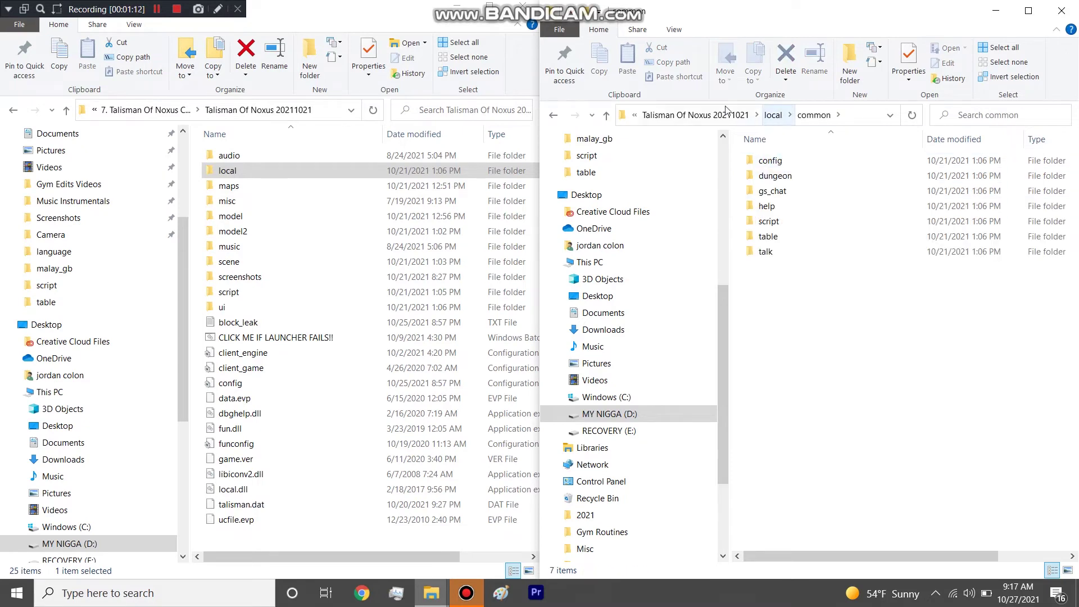
In the left window, open game_server > game_server > local > server and select common and malay_gb.
left_click(188, 110)
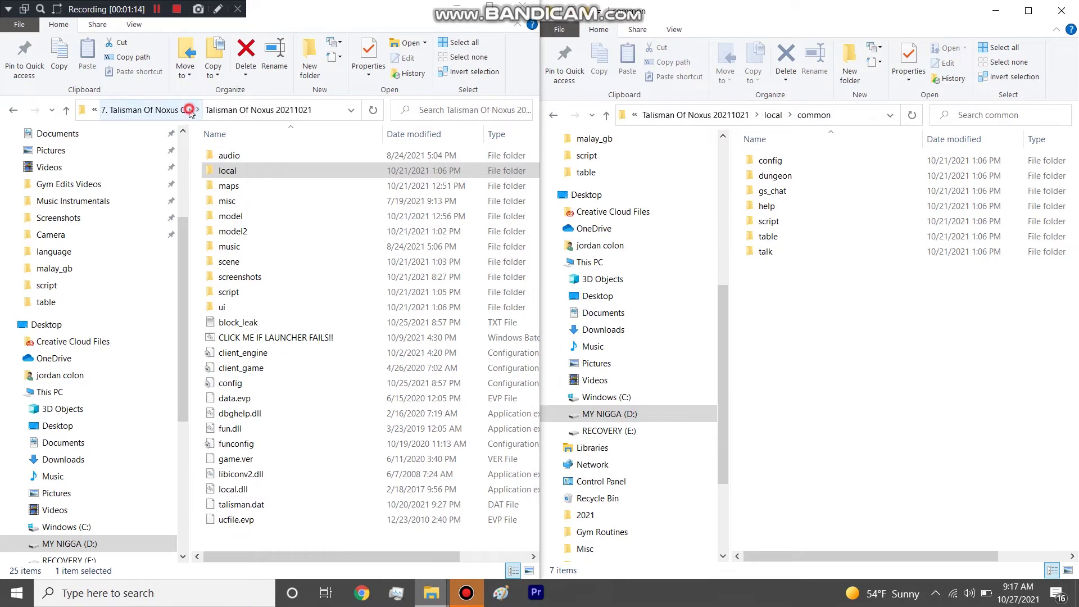
double_click(243, 156)
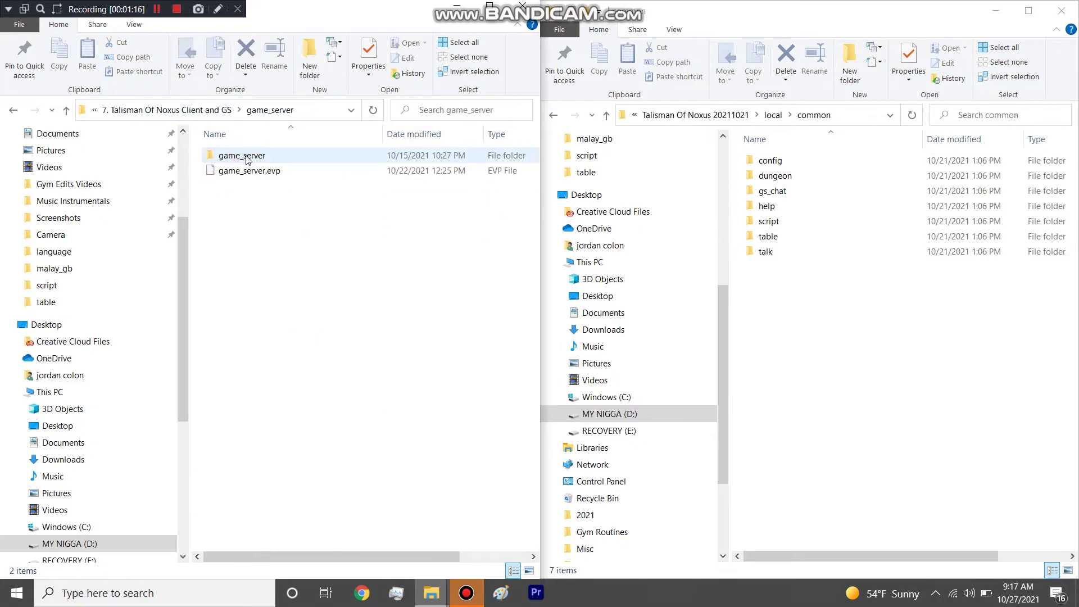
double_click(246, 158)
double_click(235, 155)
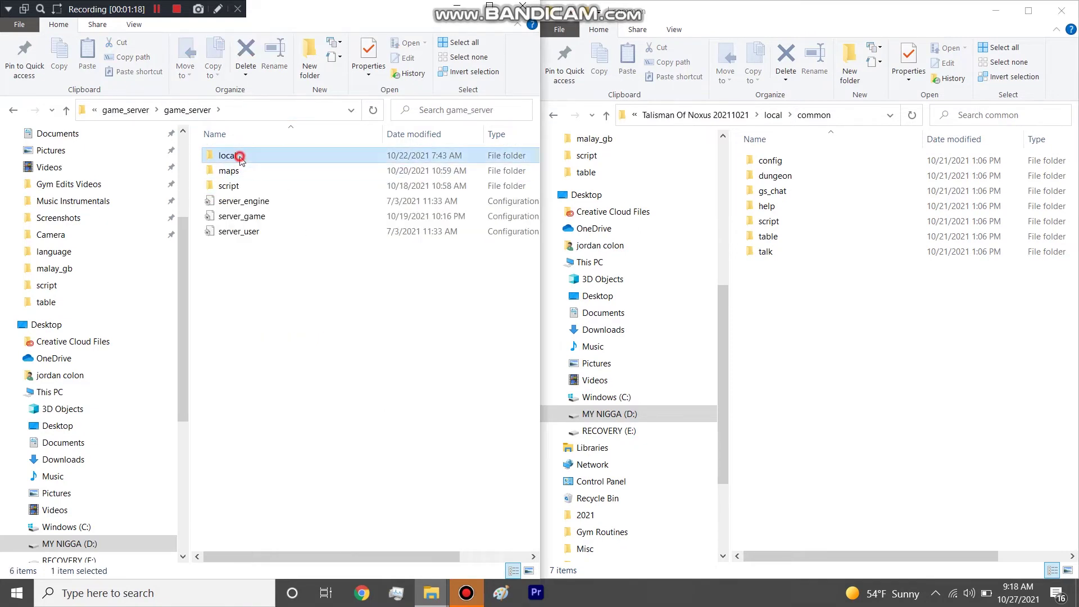
double_click(241, 199)
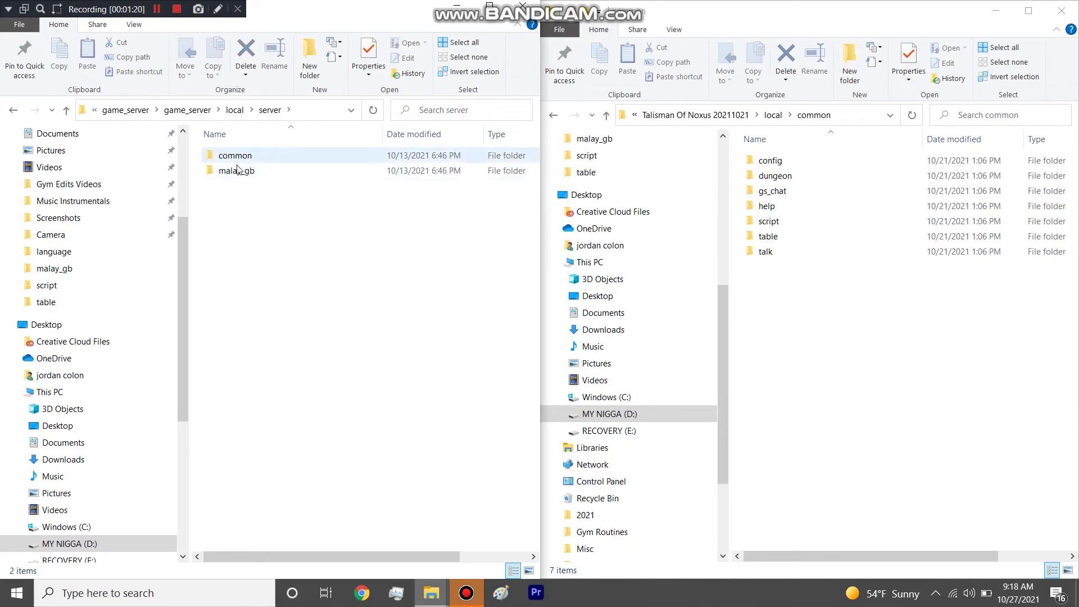
left_click_drag(242, 214, 252, 157)
left_click(257, 243)
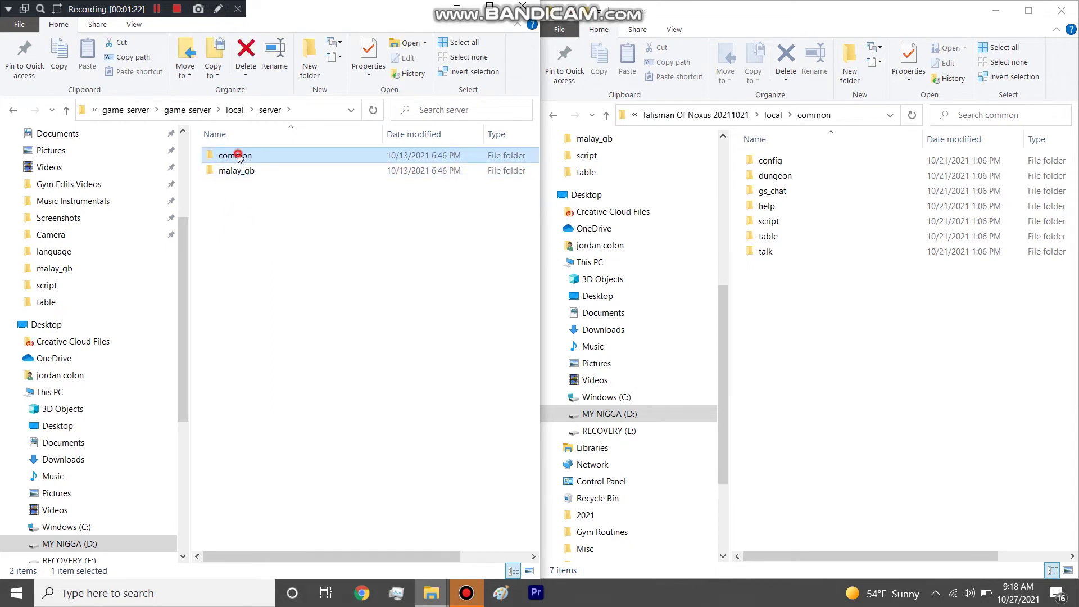
Browse the server's common > table folder and select every item in it.
double_click(235, 156)
left_click(236, 191)
double_click(236, 191)
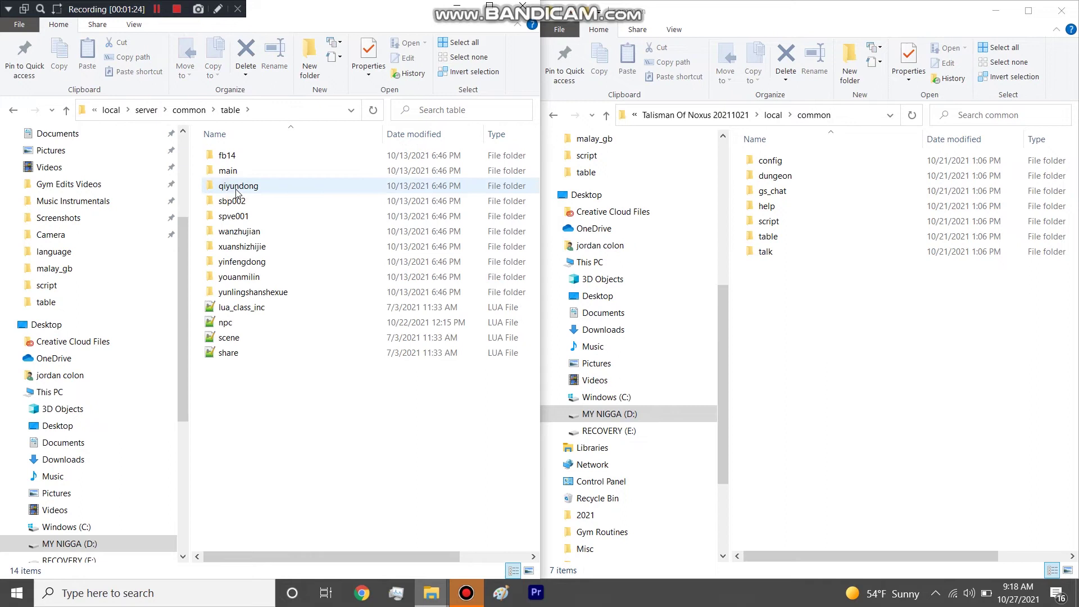
left_click(147, 110)
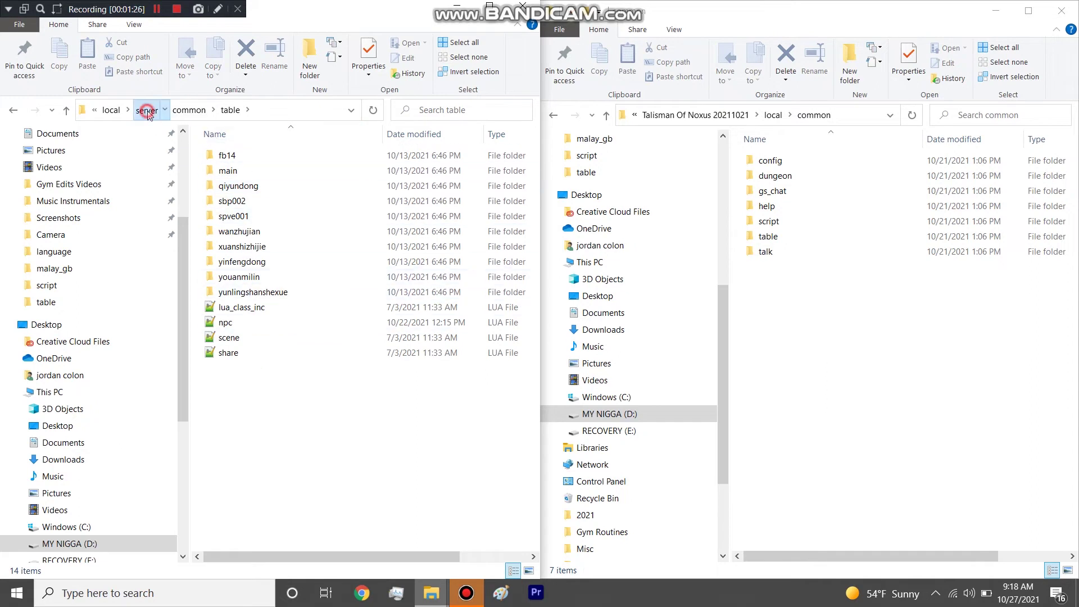
double_click(235, 156)
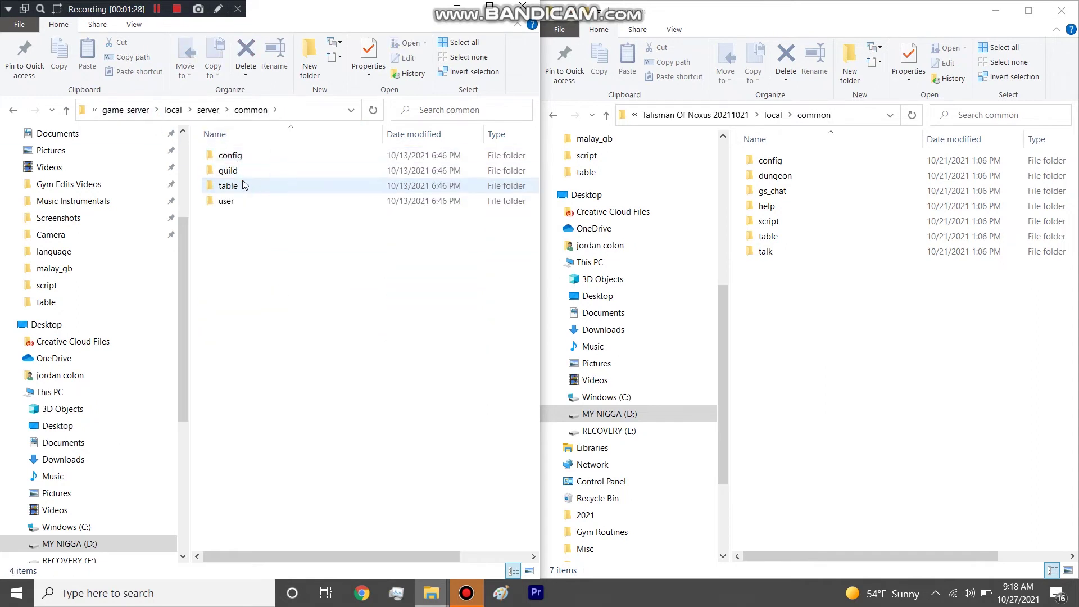
double_click(241, 186)
left_click_drag(260, 370, 258, 458)
Revisit common > table once more, then return to the server folder.
left_click(140, 110)
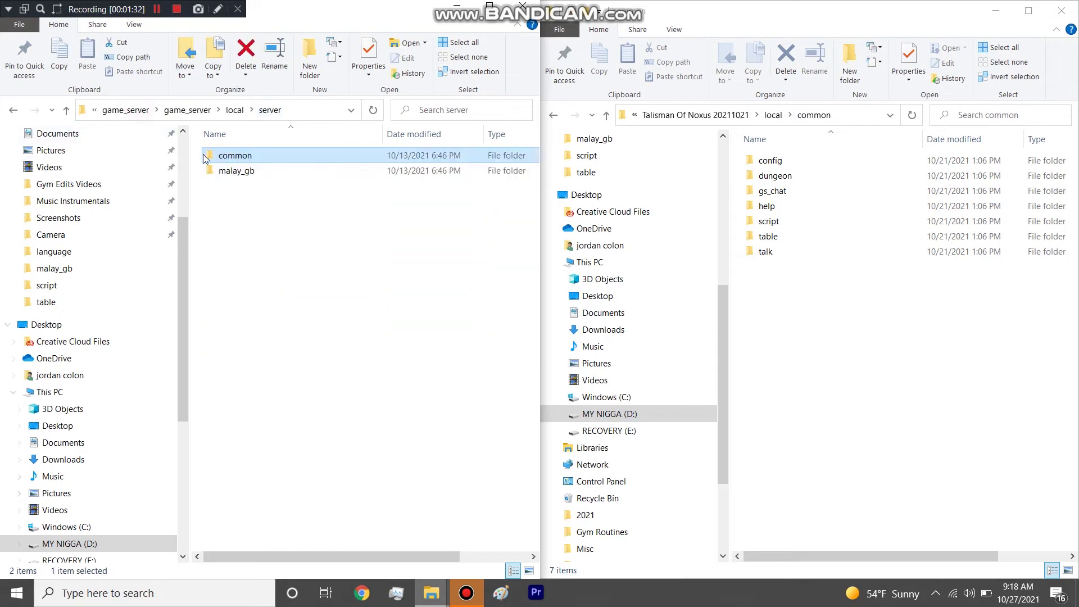
double_click(238, 156)
double_click(247, 187)
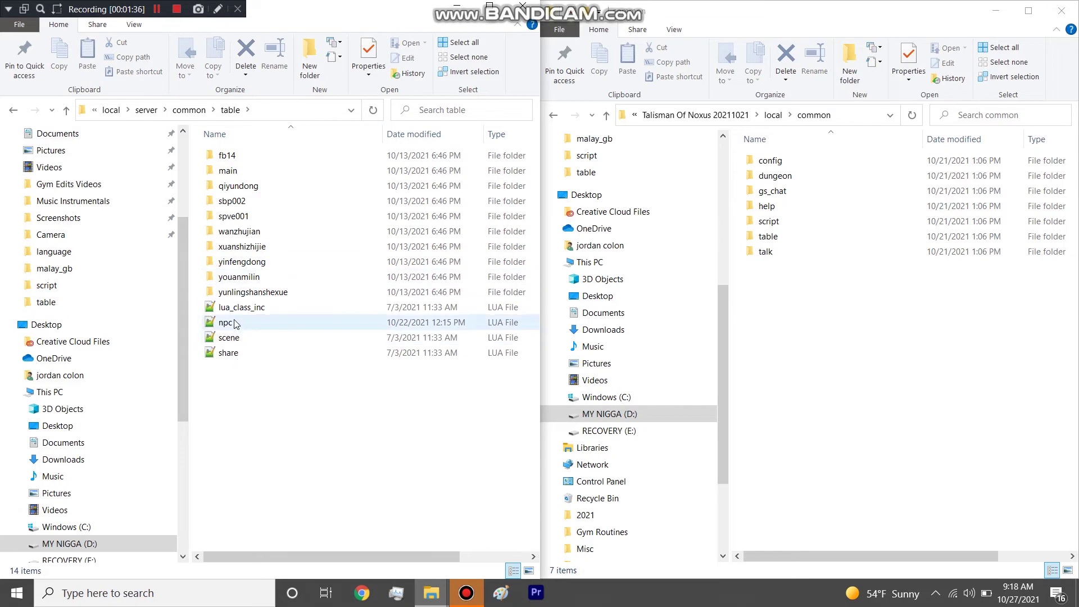
left_click_drag(240, 401, 264, 422)
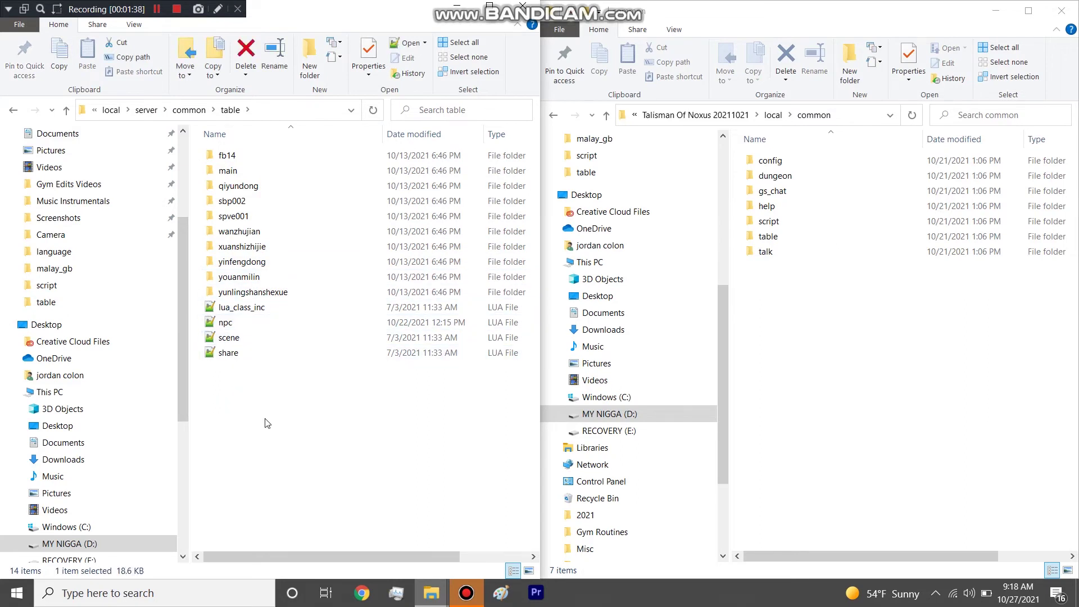
left_click(147, 110)
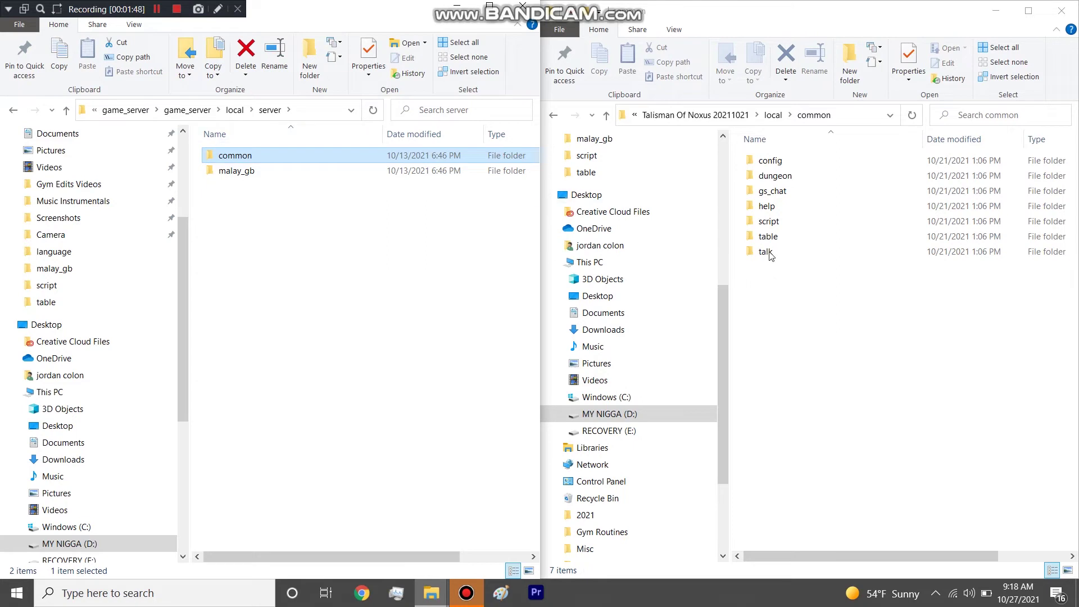
Check the config folder, then select the five dungeon XML files and open their context menu.
double_click(778, 166)
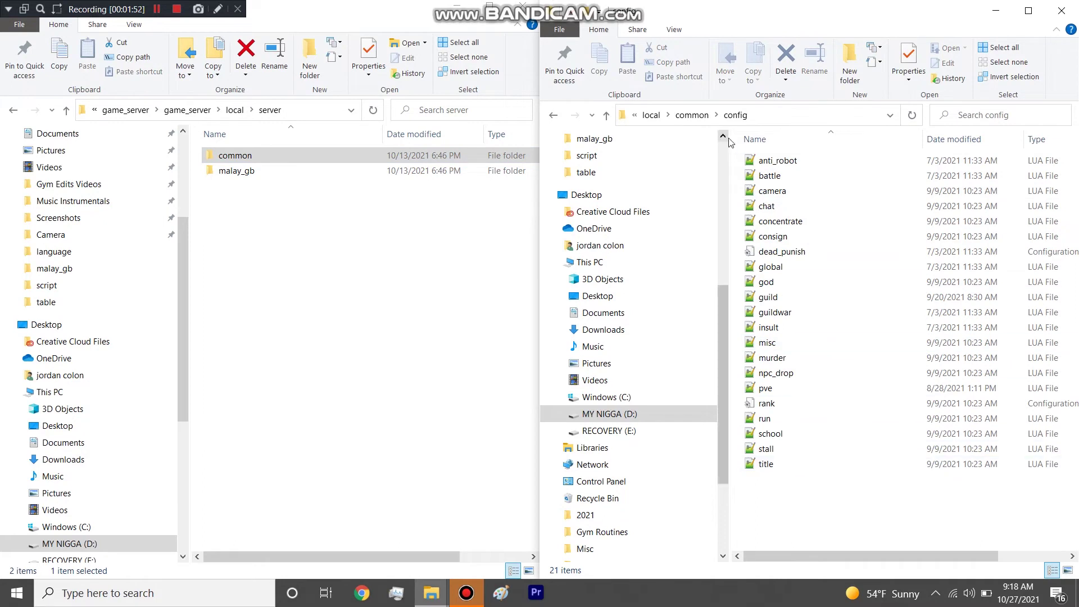
left_click(700, 124)
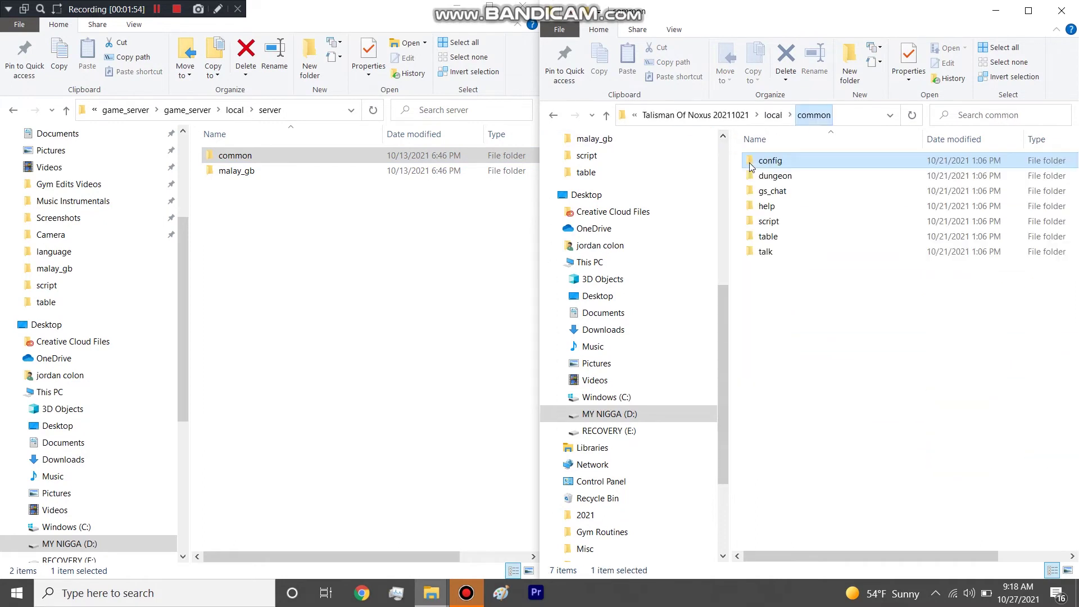
double_click(769, 179)
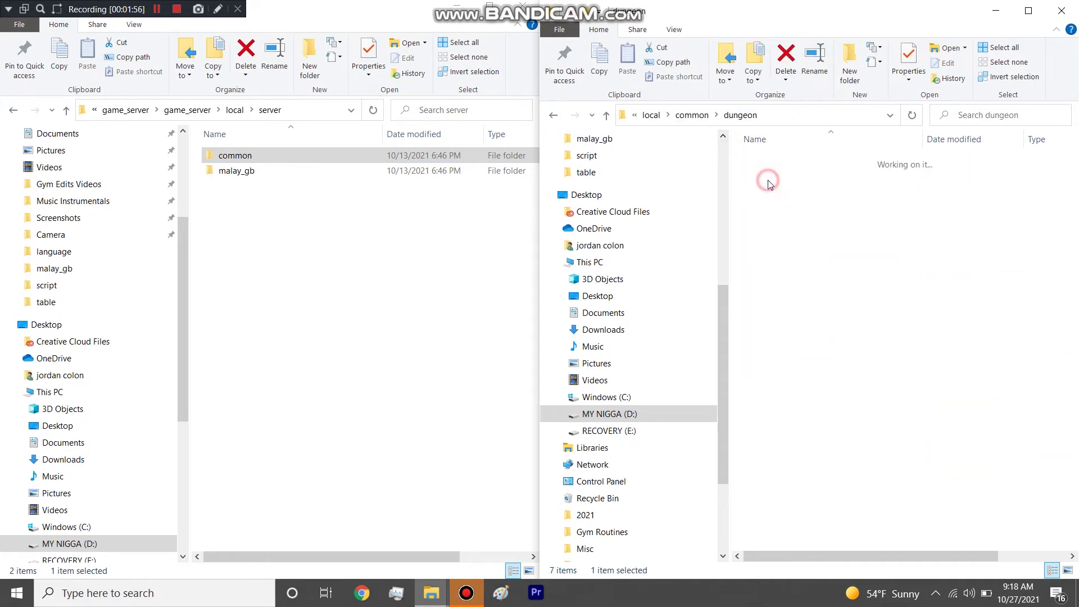
left_click_drag(786, 197, 776, 138)
left_click(793, 250)
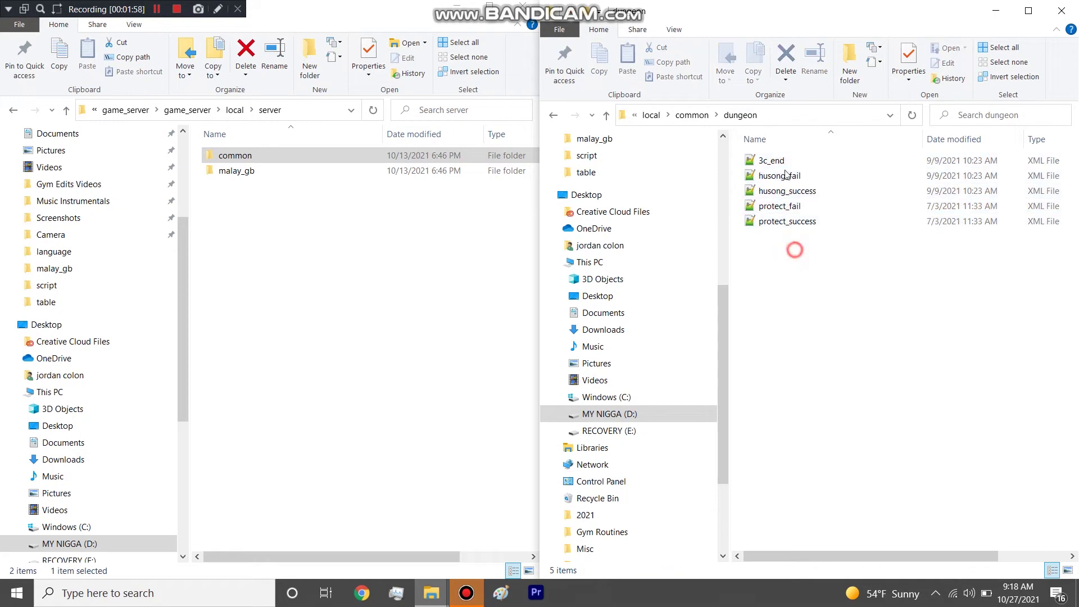
left_click_drag(770, 243, 801, 173)
right_click(791, 164)
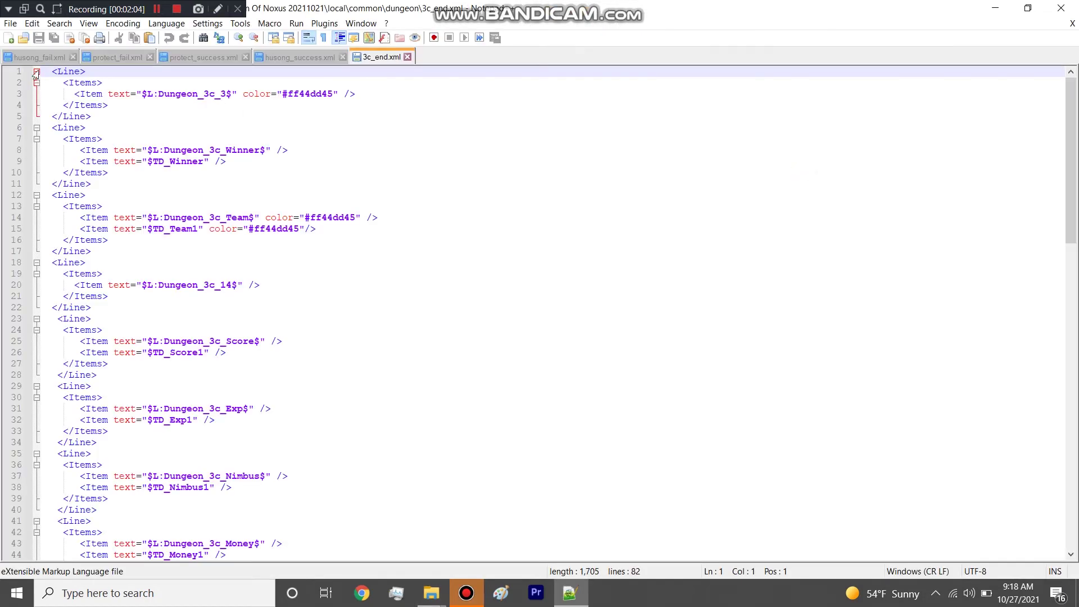
View husong_success, protect_success, protect_fail and husong_fail, then close all open XML files.
left_click(291, 58)
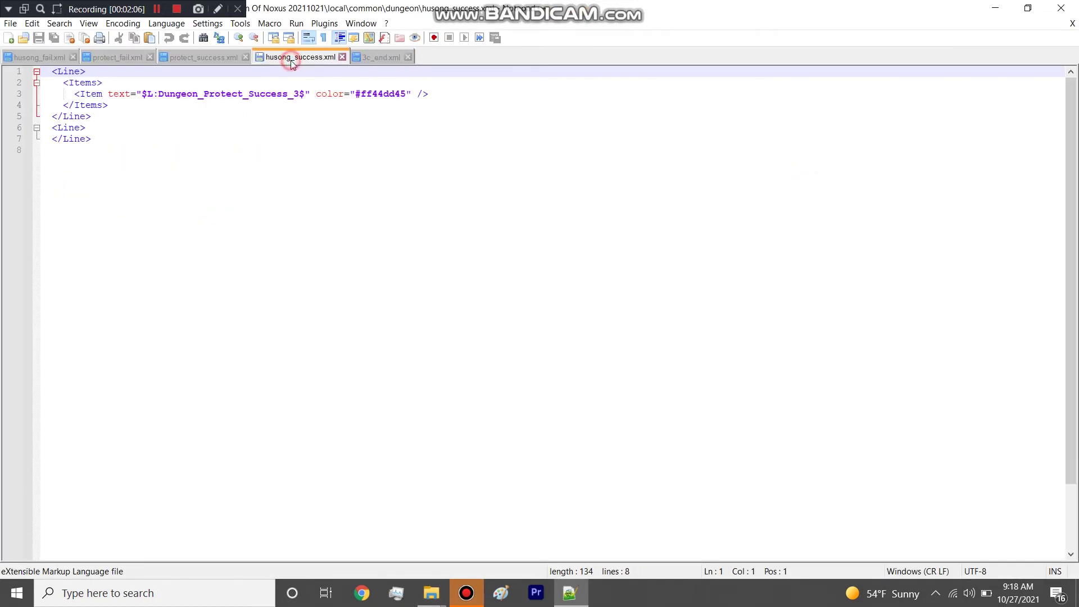
left_click(210, 57)
left_click(118, 57)
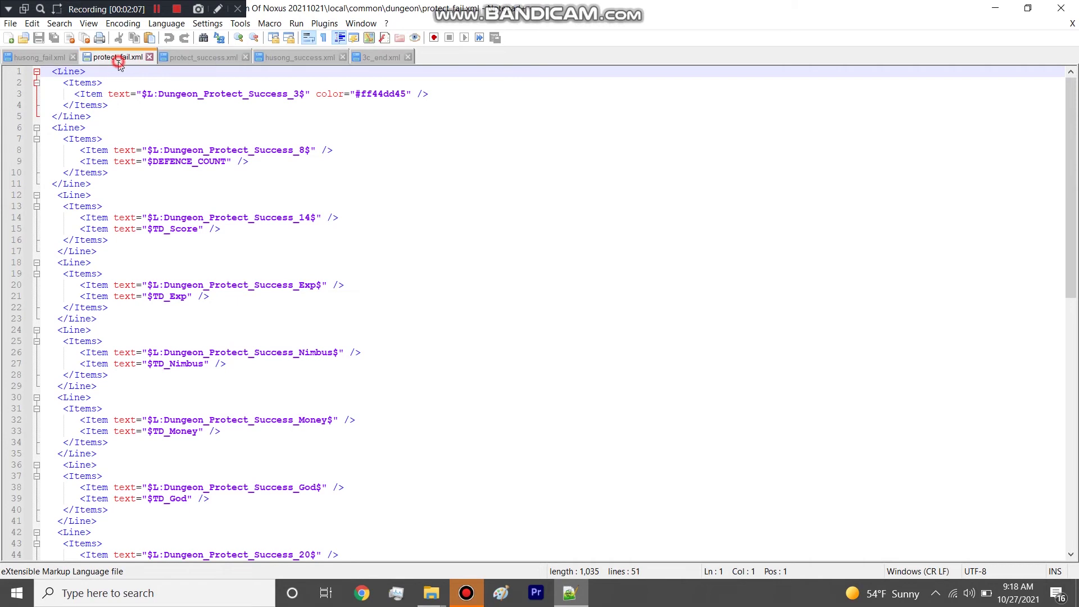
left_click(50, 61)
left_click(12, 24)
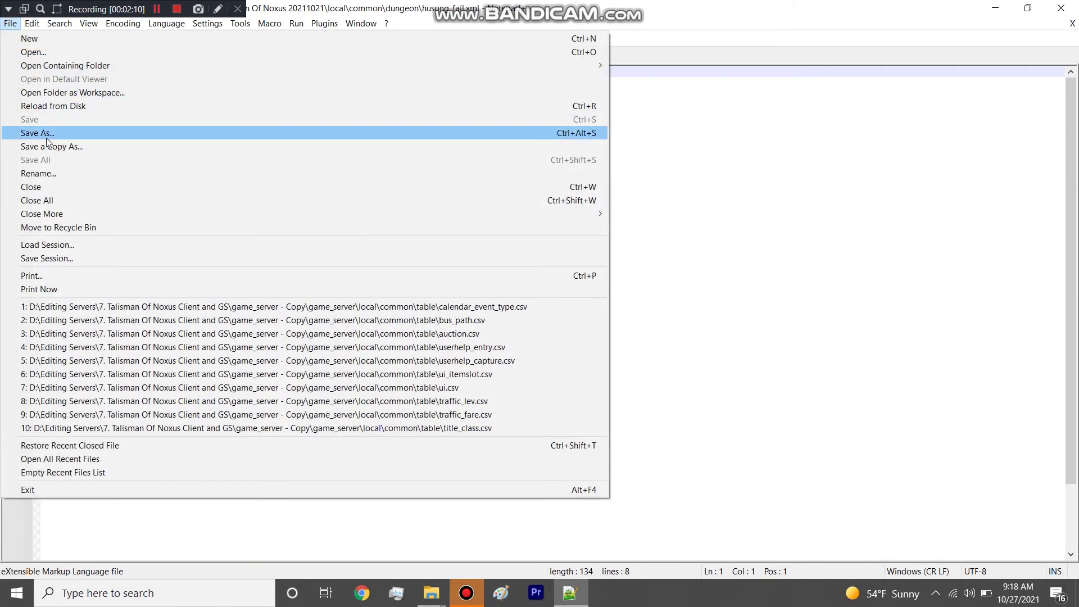
left_click(48, 200)
Exit Notepad++, return to common and open the gs_chat folder of CSV tables.
left_click(1061, 8)
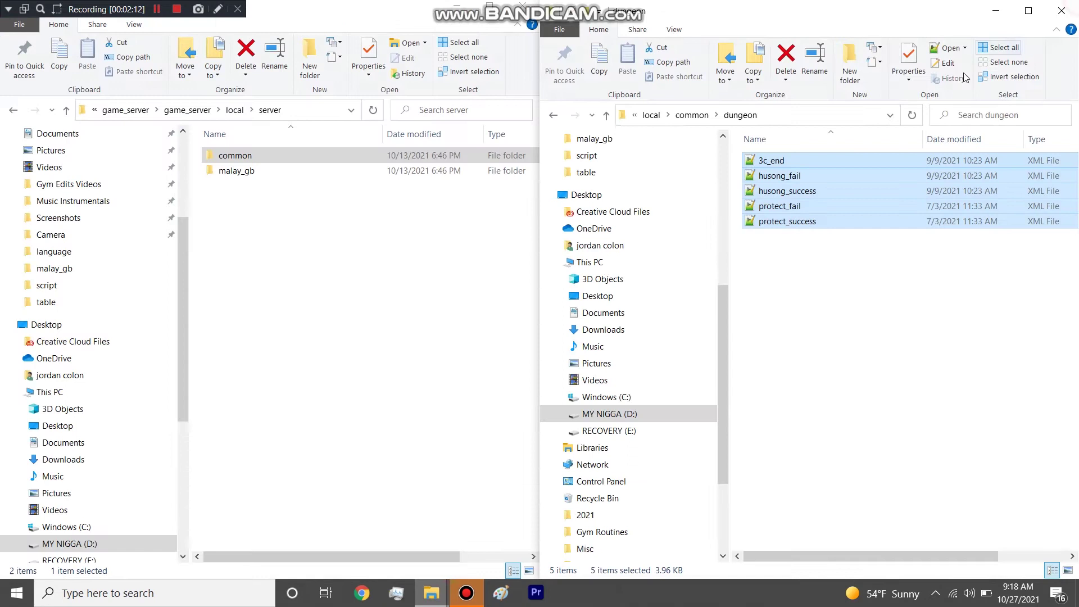
left_click(691, 115)
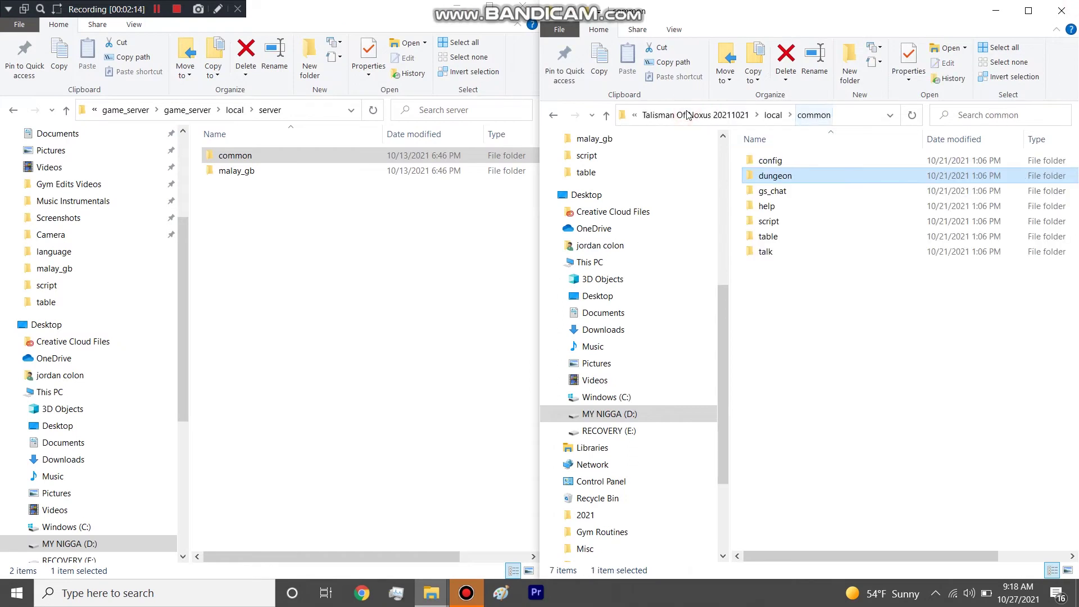
double_click(786, 192)
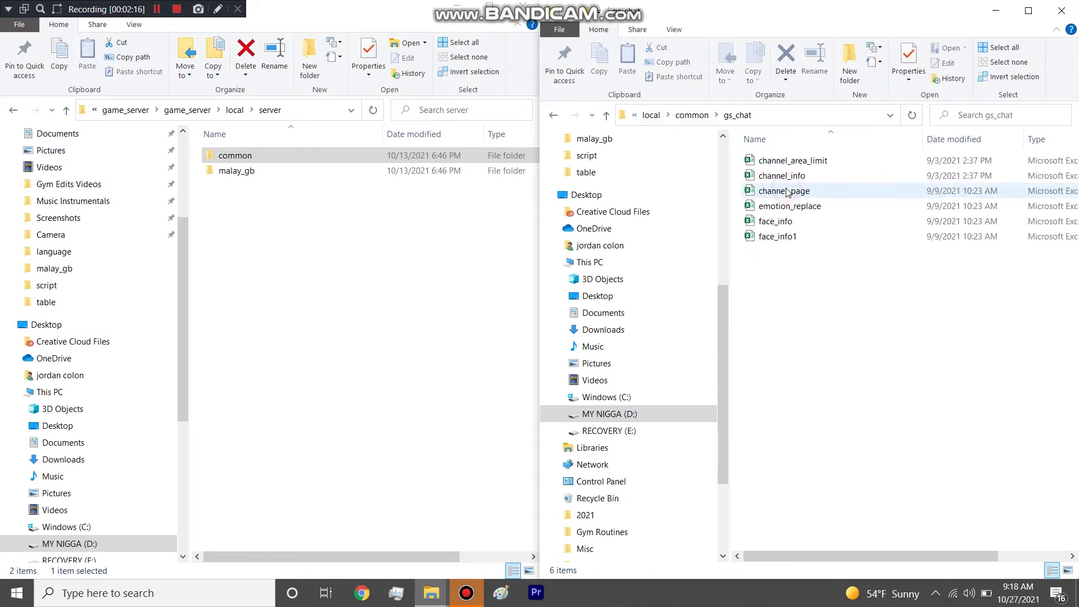
left_click(802, 235)
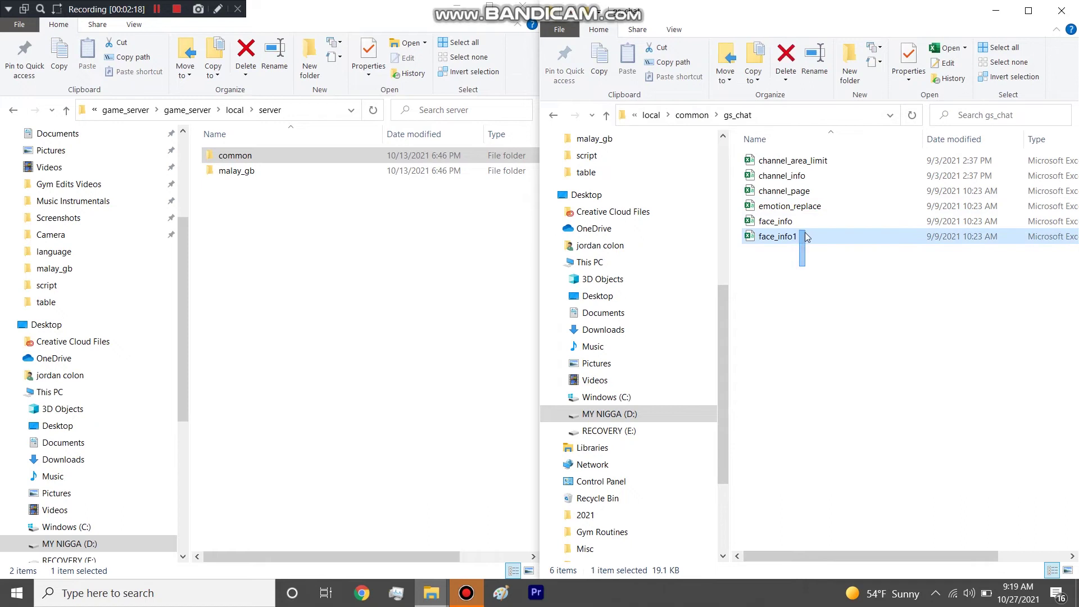
left_click(773, 280)
Select several chat CSV files, including emotion_replace and face_info, then open face_info1 in Excel.
left_click_drag(735, 153, 801, 195)
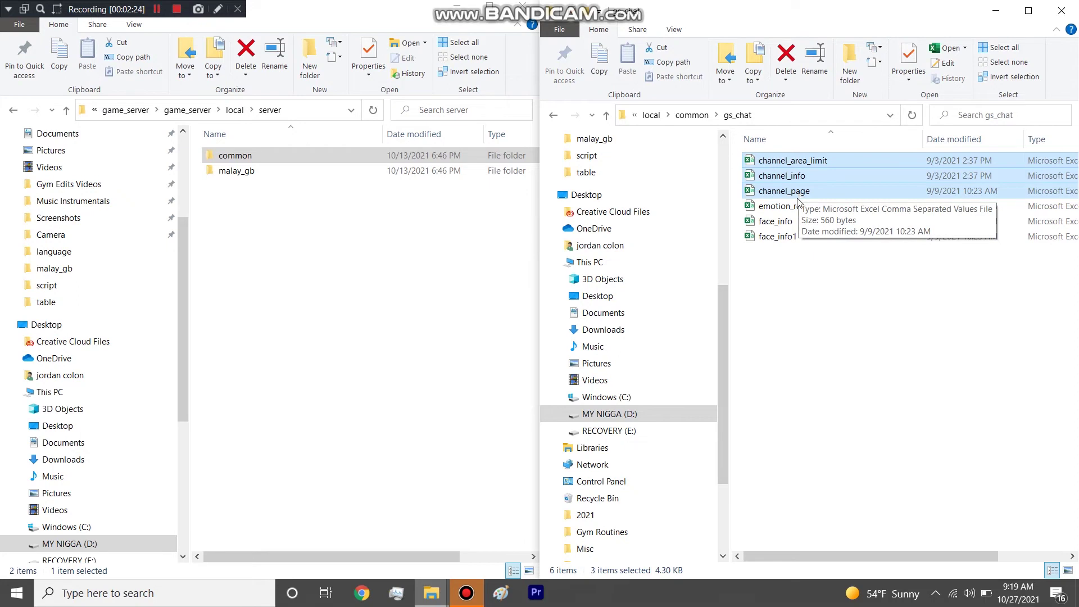
left_click(808, 337)
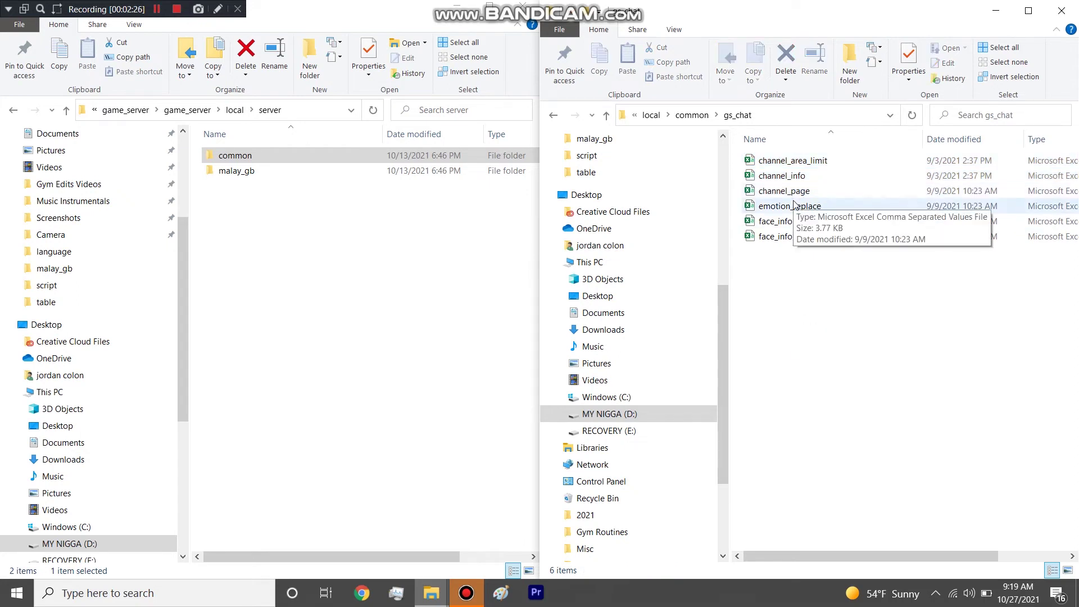
left_click_drag(794, 203, 789, 284)
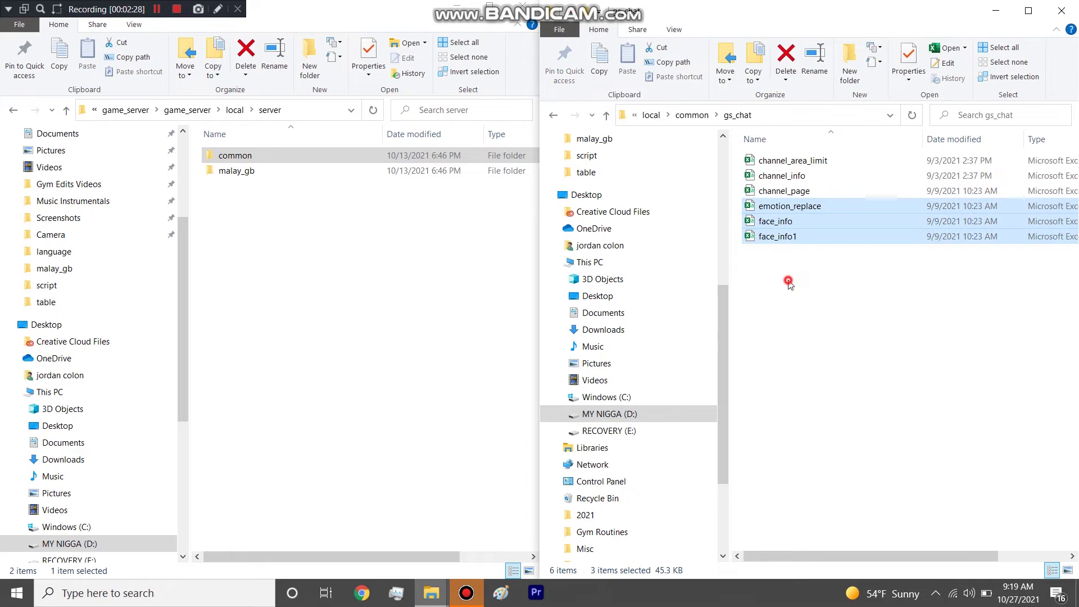
left_click(788, 284)
left_click(790, 221)
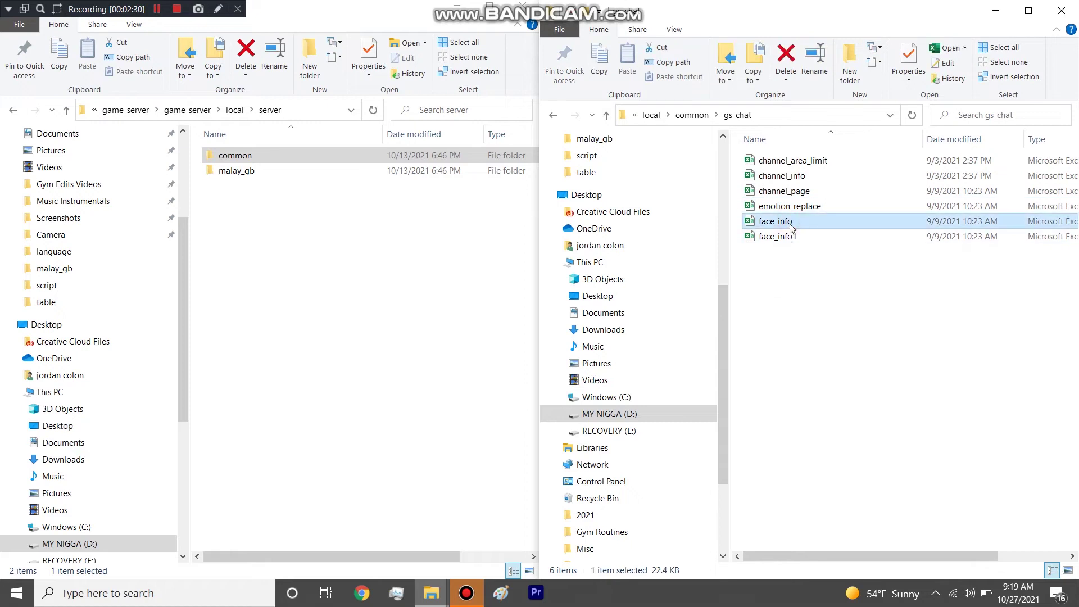
double_click(793, 237)
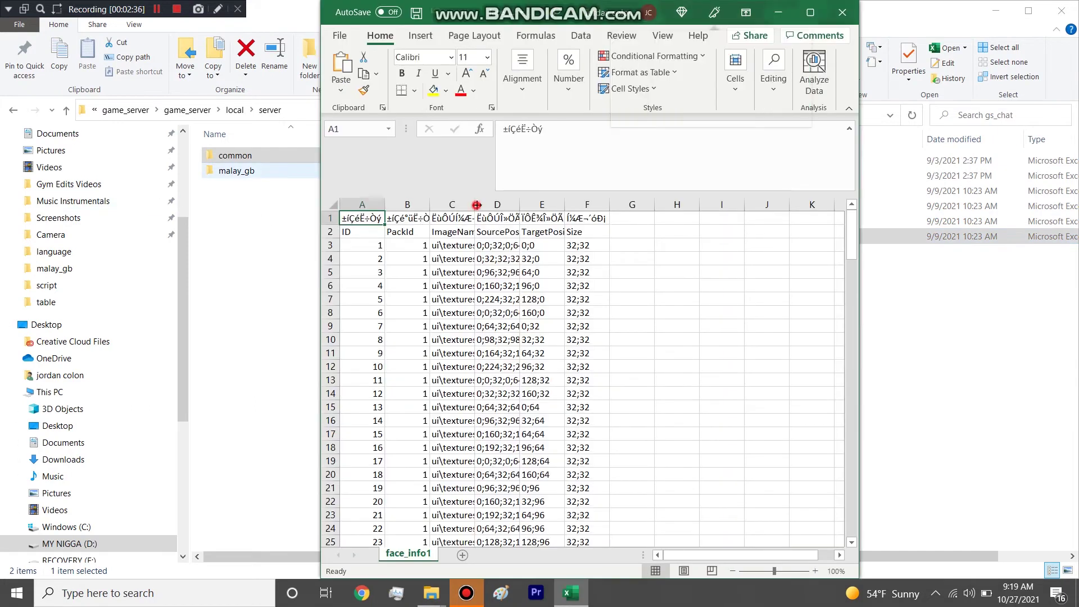
Widen column C of face_info1 to show full texture paths and scroll through the rows.
left_click_drag(475, 206, 563, 212)
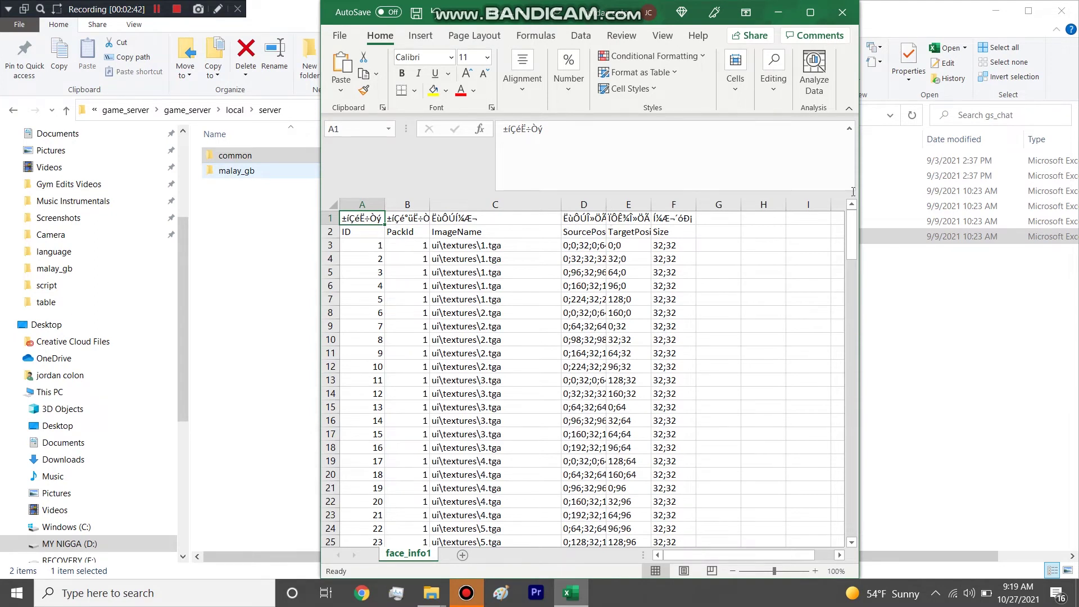
left_click_drag(852, 213, 839, 534)
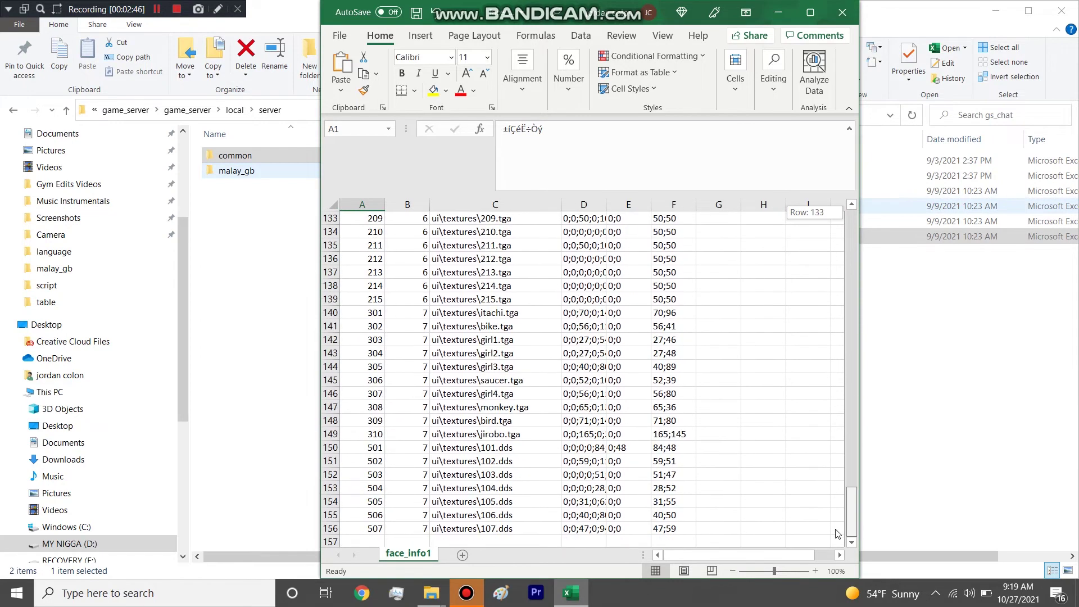
left_click_drag(833, 471, 825, 161)
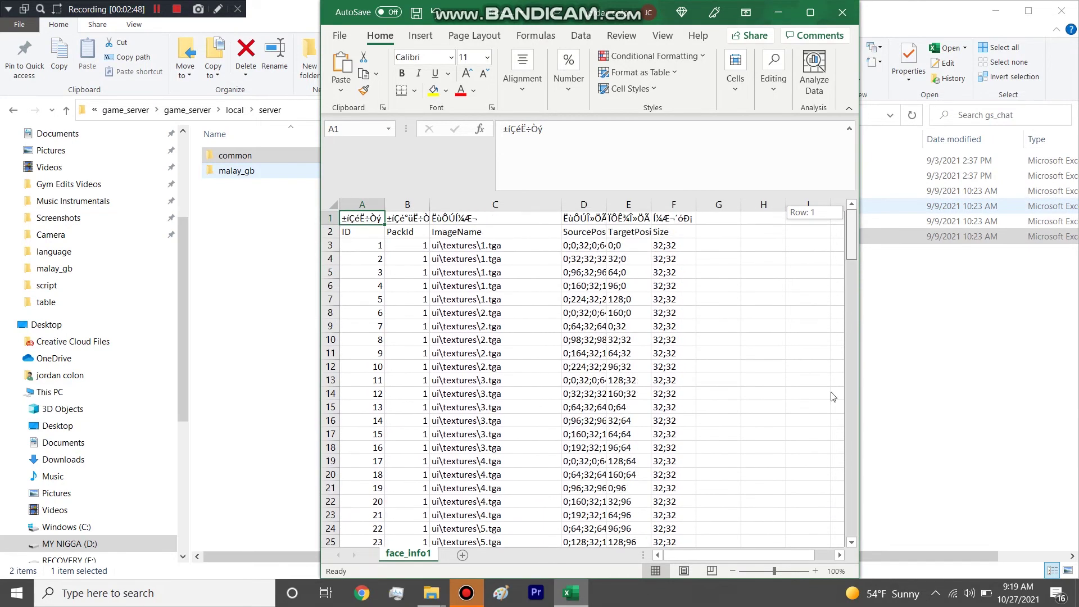
left_click_drag(833, 396, 850, 191)
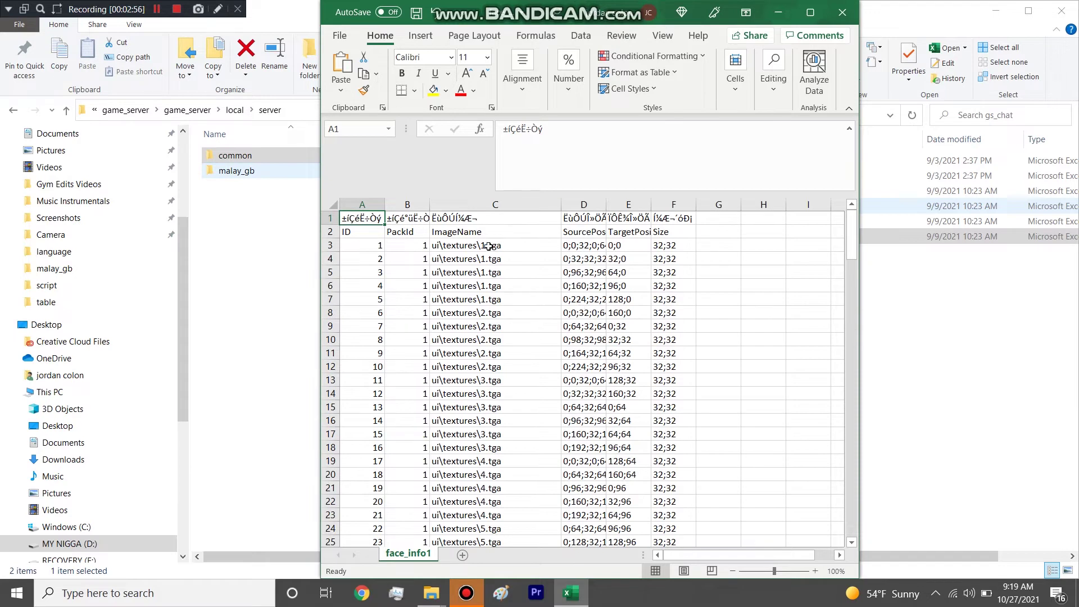
Select texture paths down column C to C47, then try to close the workbook but cancel.
left_click_drag(489, 245, 499, 563)
left_click(494, 448)
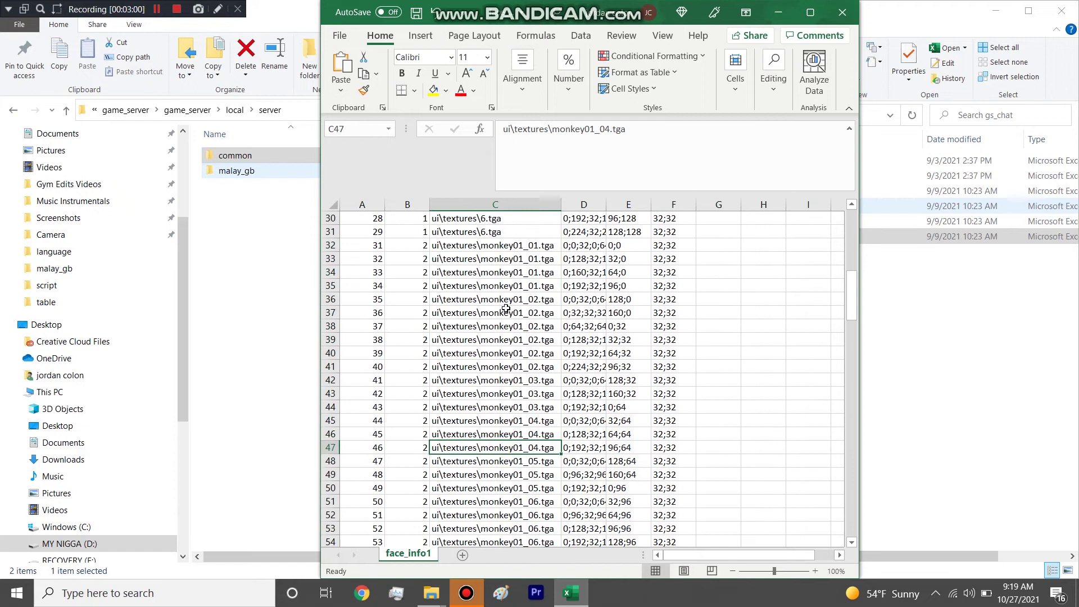
scroll(505, 308, "down", 9)
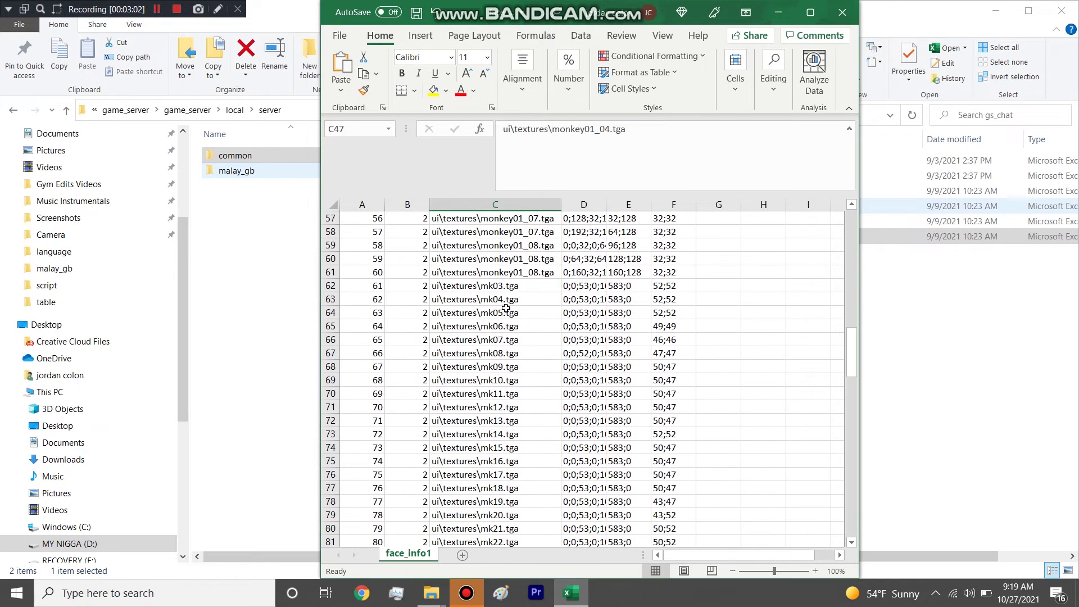
left_click(842, 12)
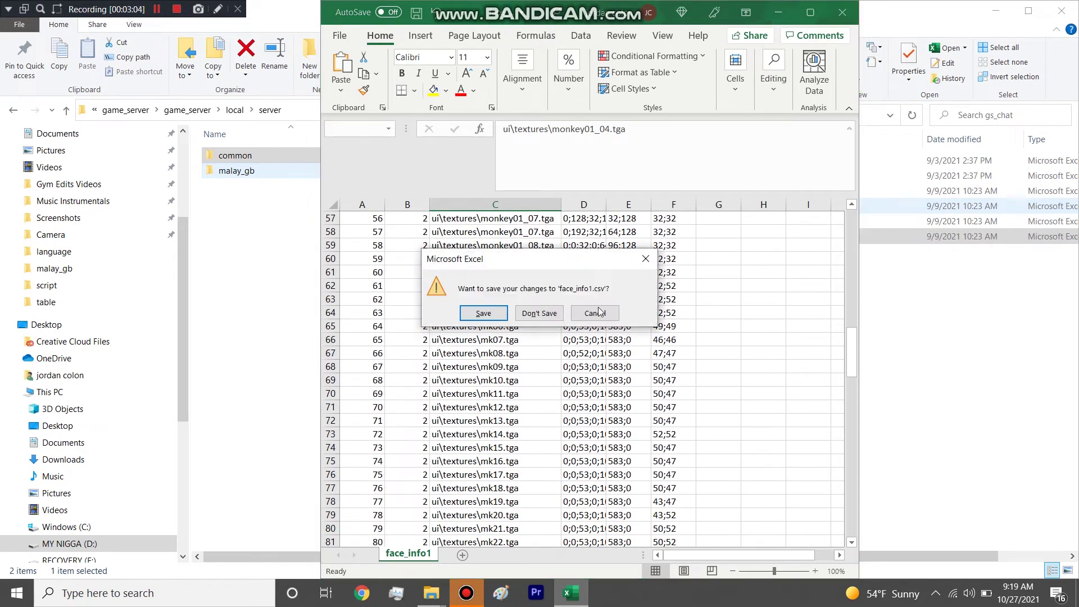
left_click(597, 313)
left_click(432, 366)
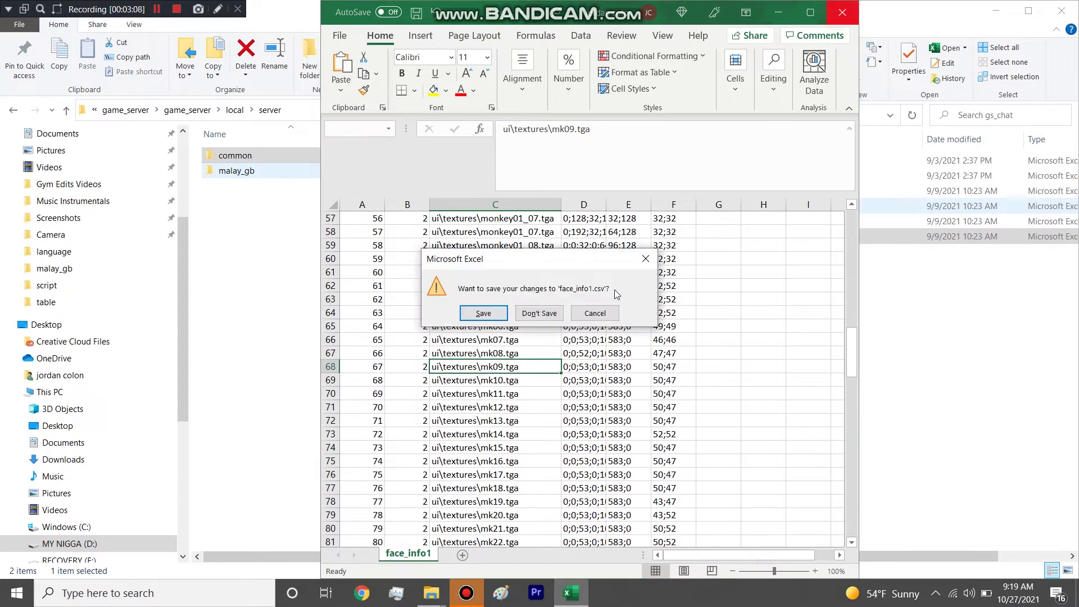
Close face_info1 without saving, then close the emotion_replace spreadsheet.
left_click(539, 313)
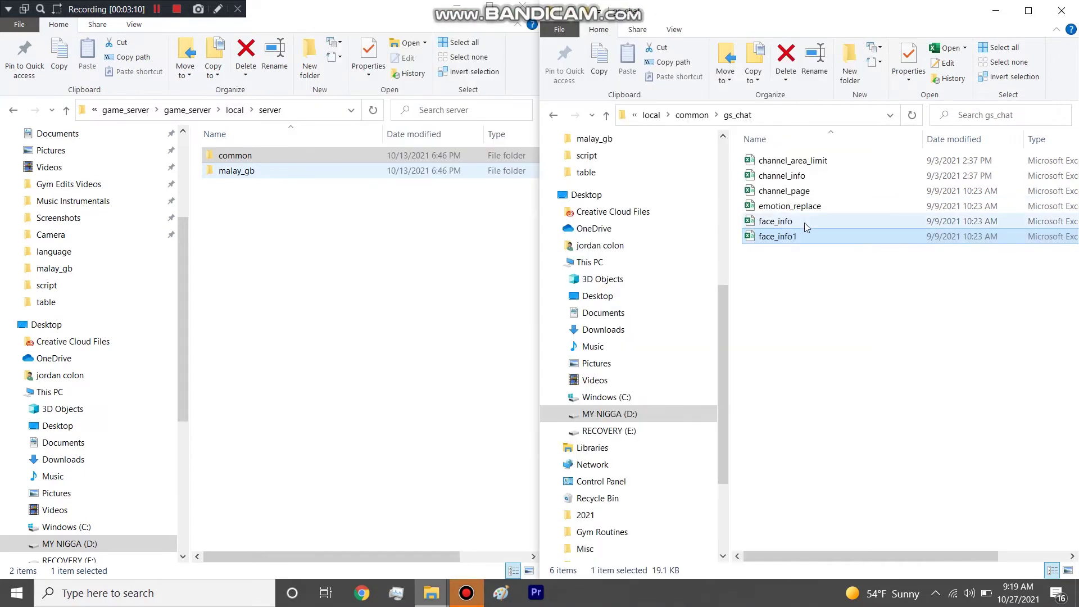
left_click(795, 263)
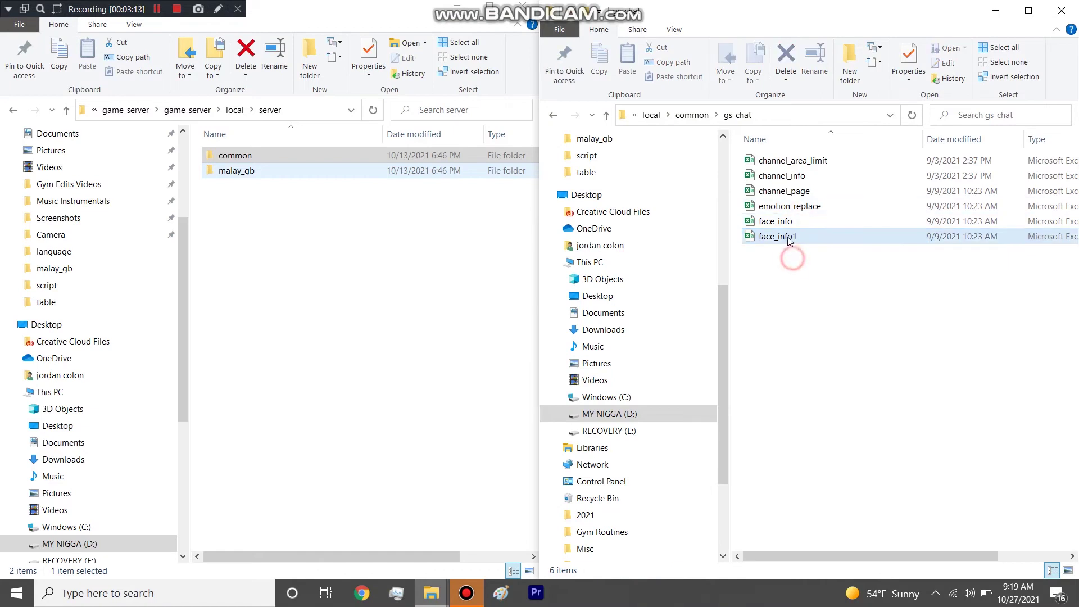
left_click(796, 209)
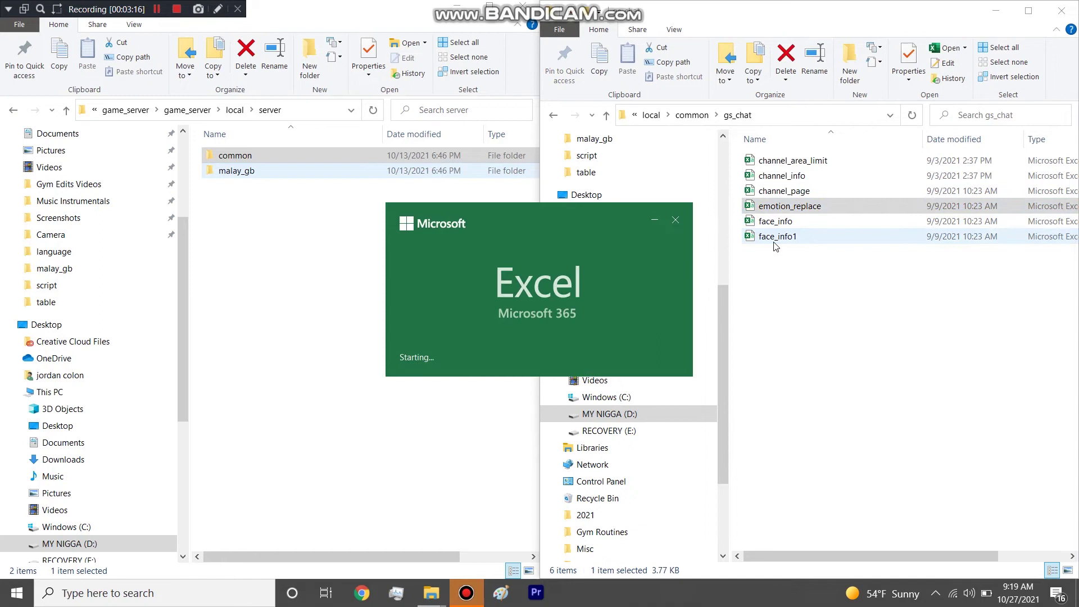
scroll(422, 318, "down", 20)
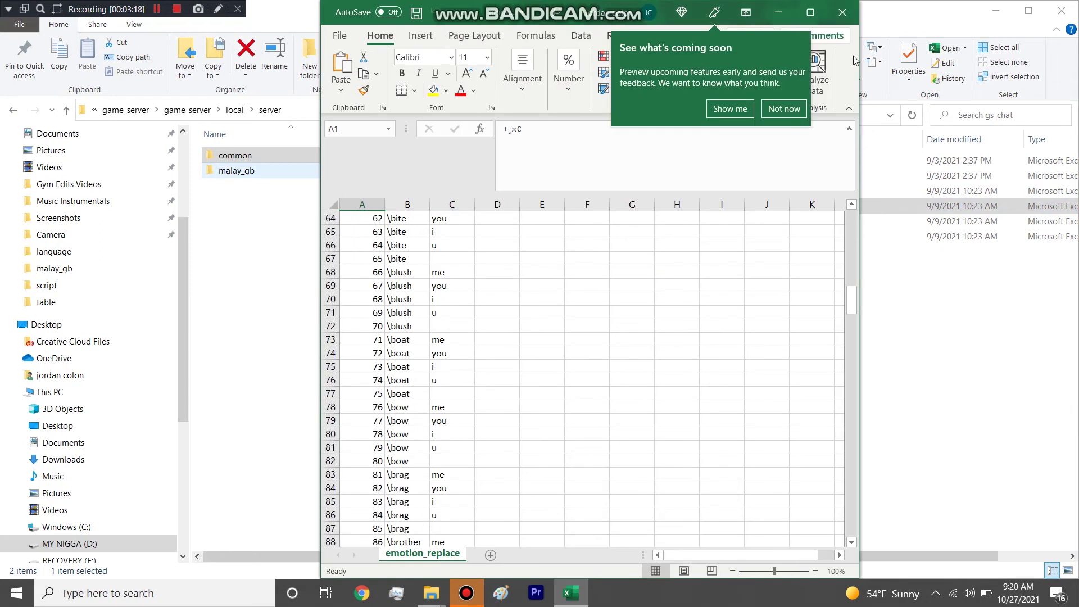
left_click(844, 11)
left_click(808, 238)
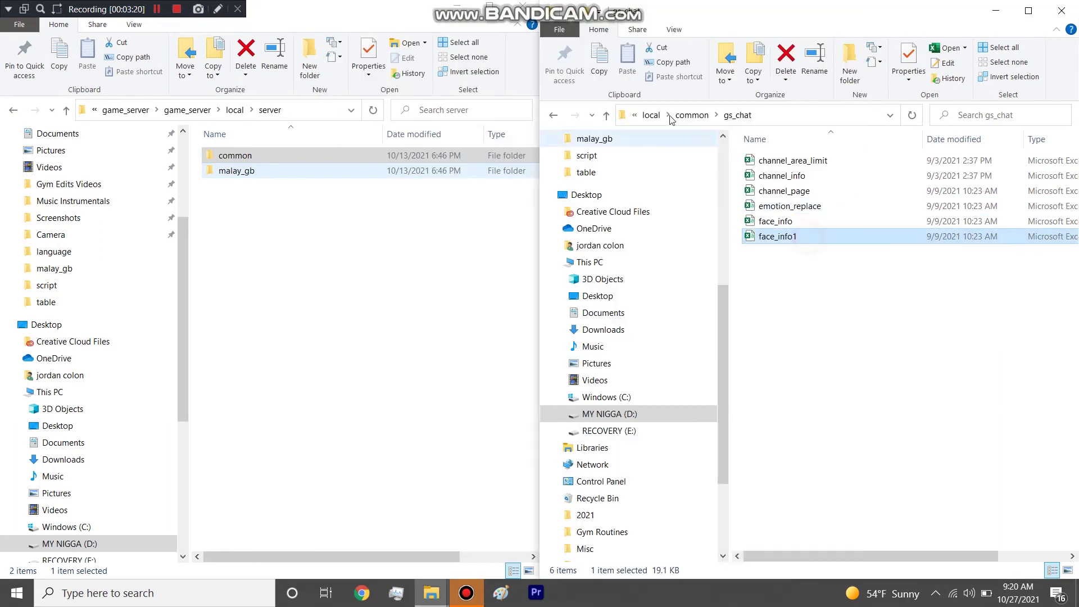
Look in the help folder, then open the talk folder and select eventshop1.
left_click(697, 114)
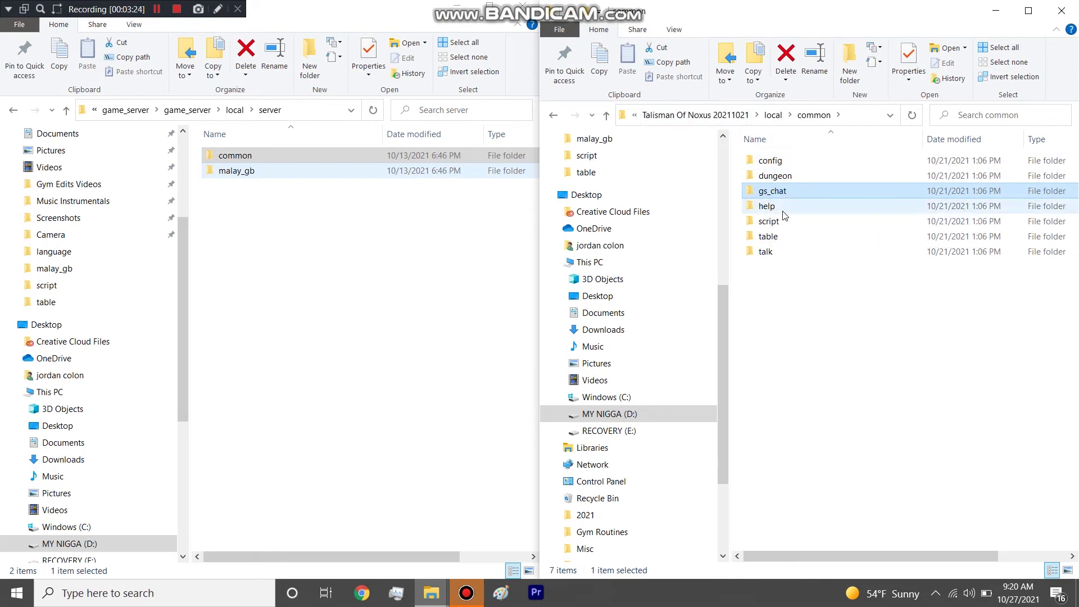
double_click(768, 207)
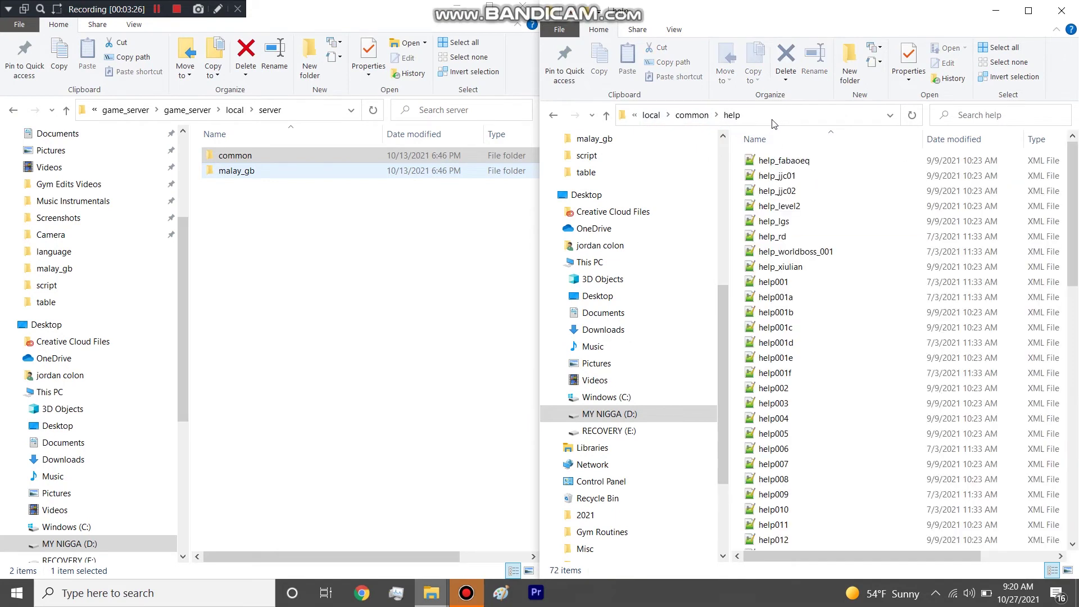
left_click(703, 115)
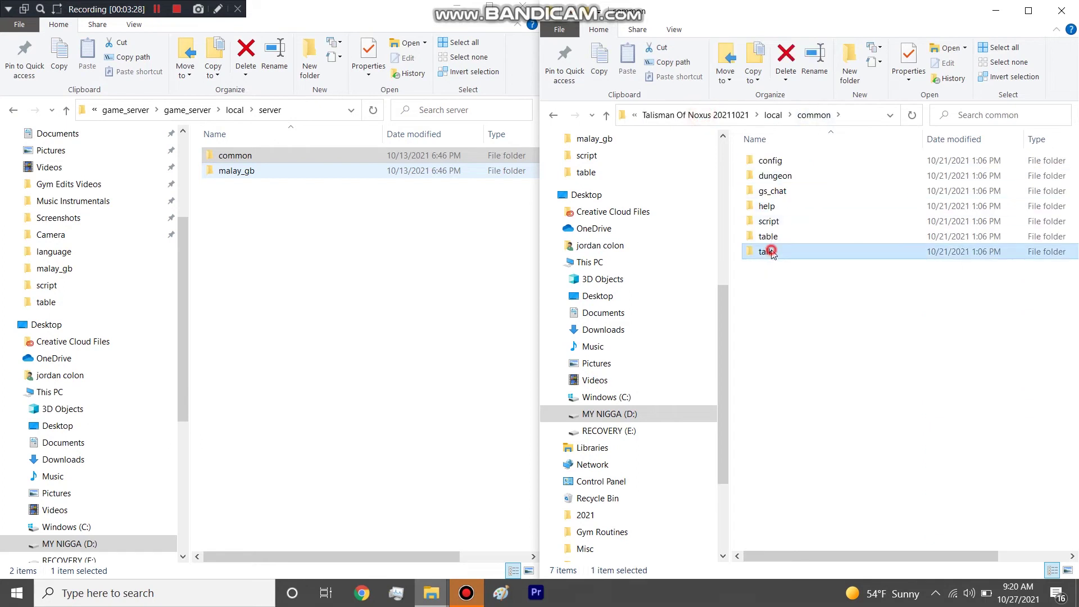
double_click(773, 252)
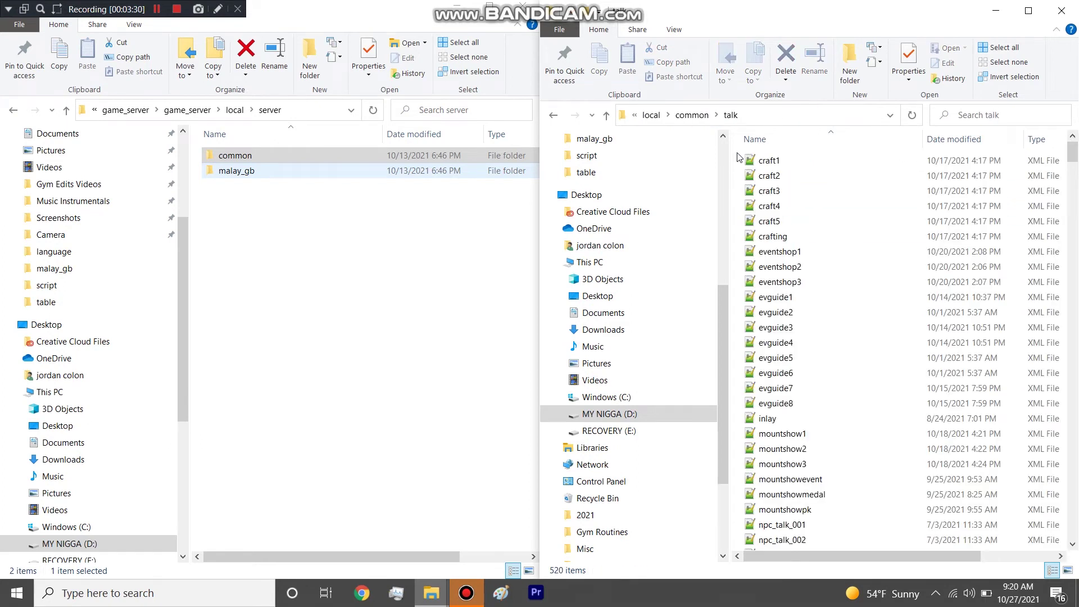
left_click_drag(737, 153, 767, 394)
left_click(778, 251)
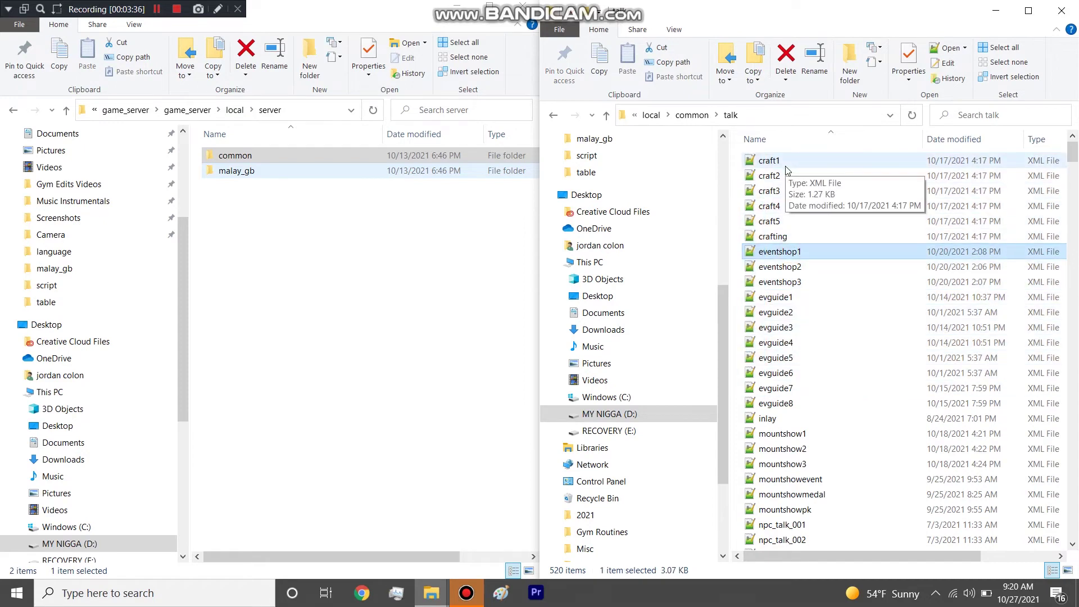
left_click(783, 237)
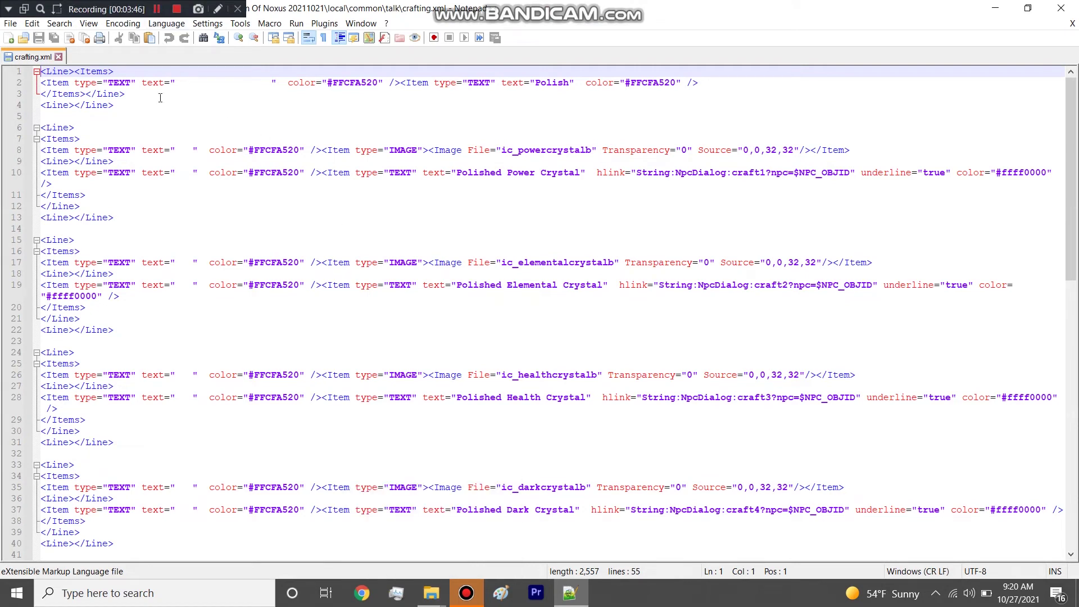
left_click(188, 158)
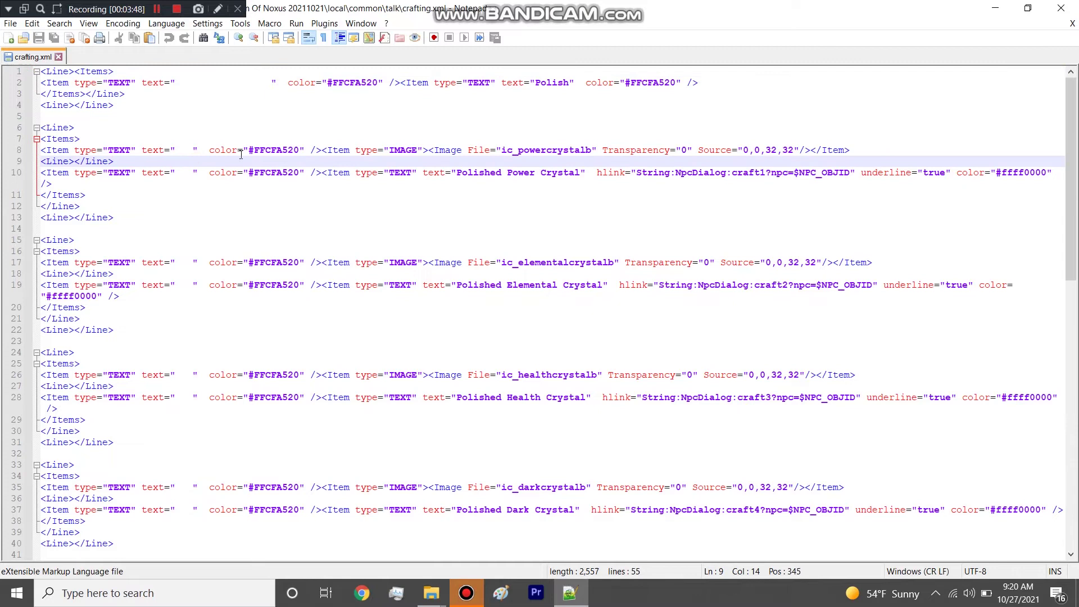
left_click(1061, 8)
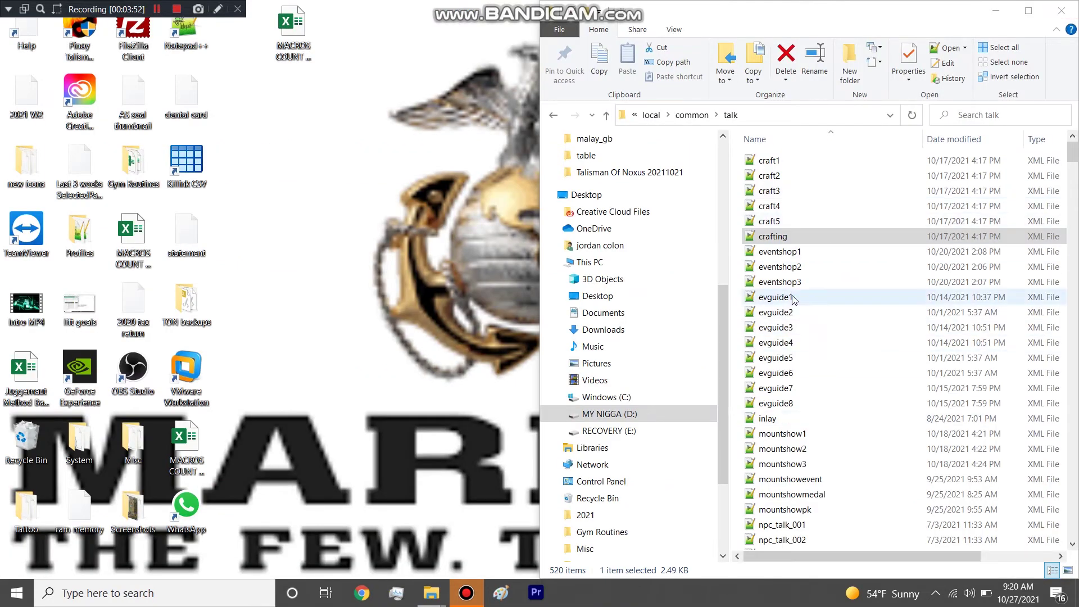
left_click(803, 243)
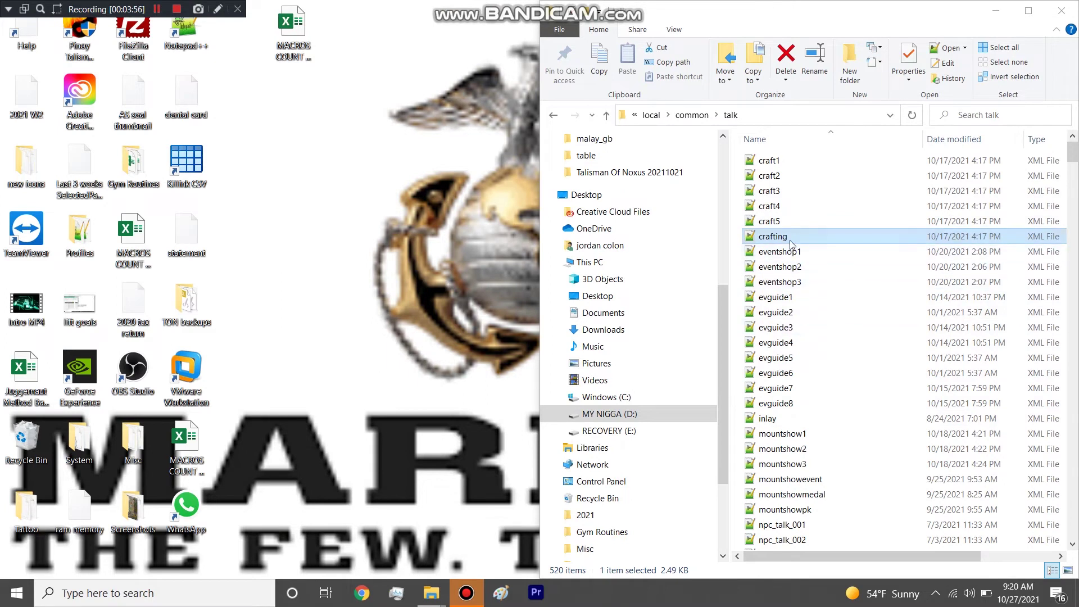
right_click(791, 243)
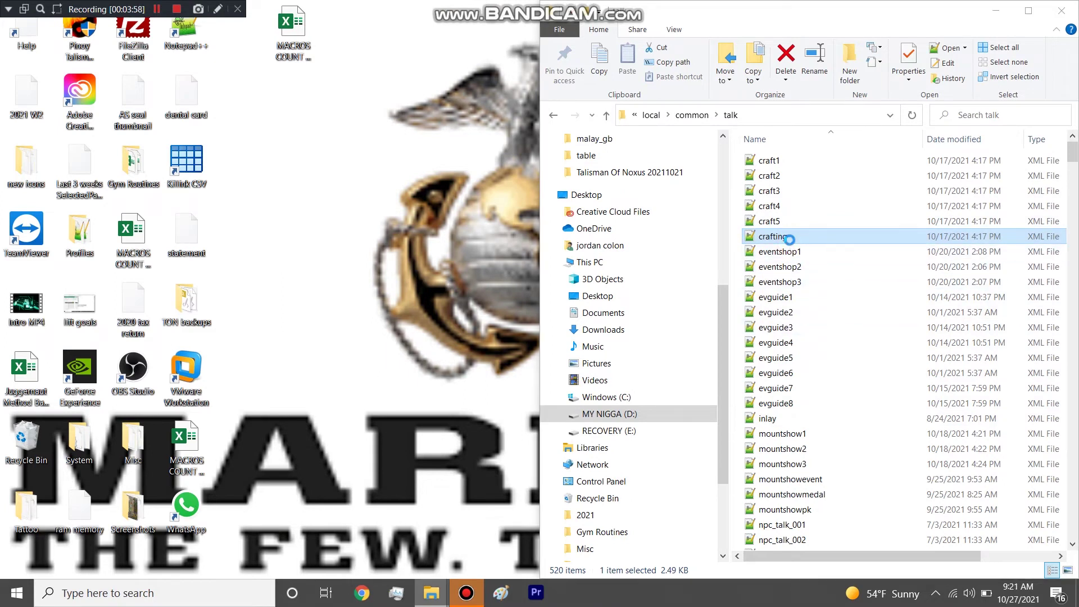
Open crafting.xml in Notepad++ and look over its lines up to line 10.
double_click(790, 240)
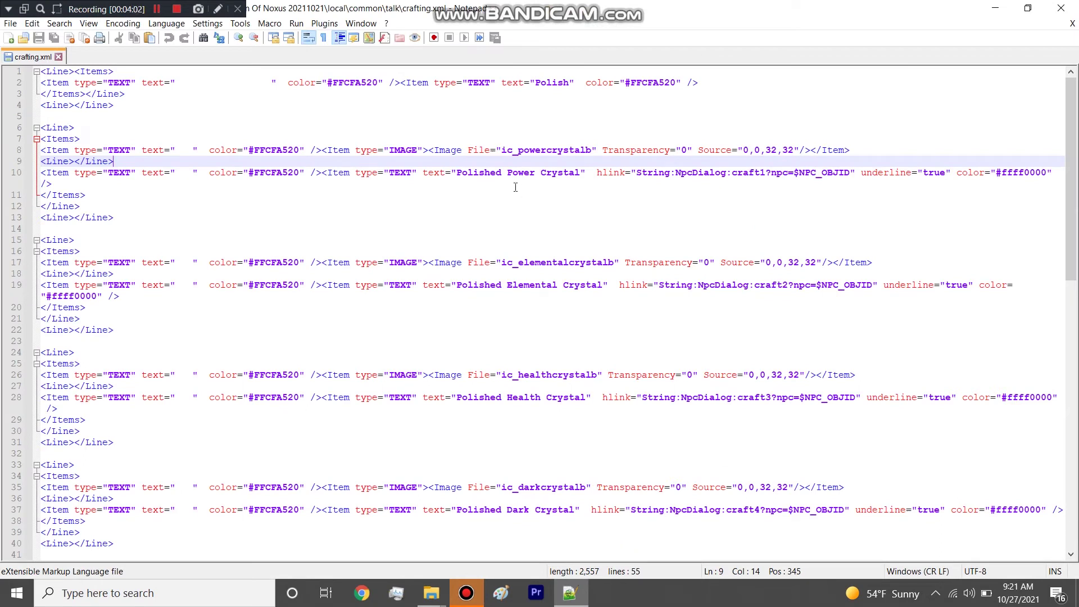
scroll(515, 187, "down", 5)
scroll(516, 187, "up", 5)
left_click_drag(41, 72, 623, 178)
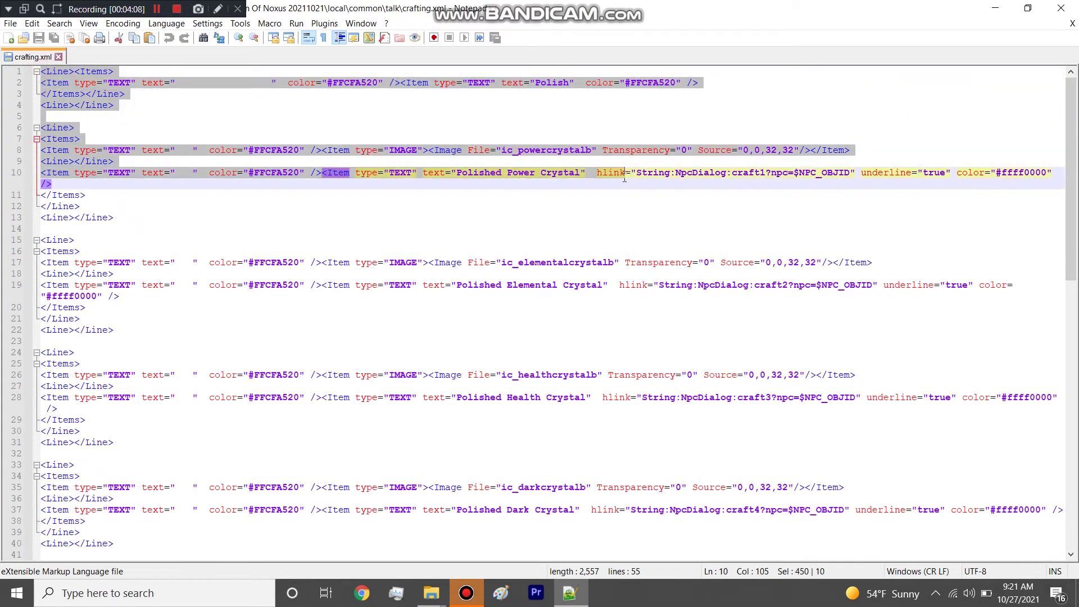
left_click(539, 270)
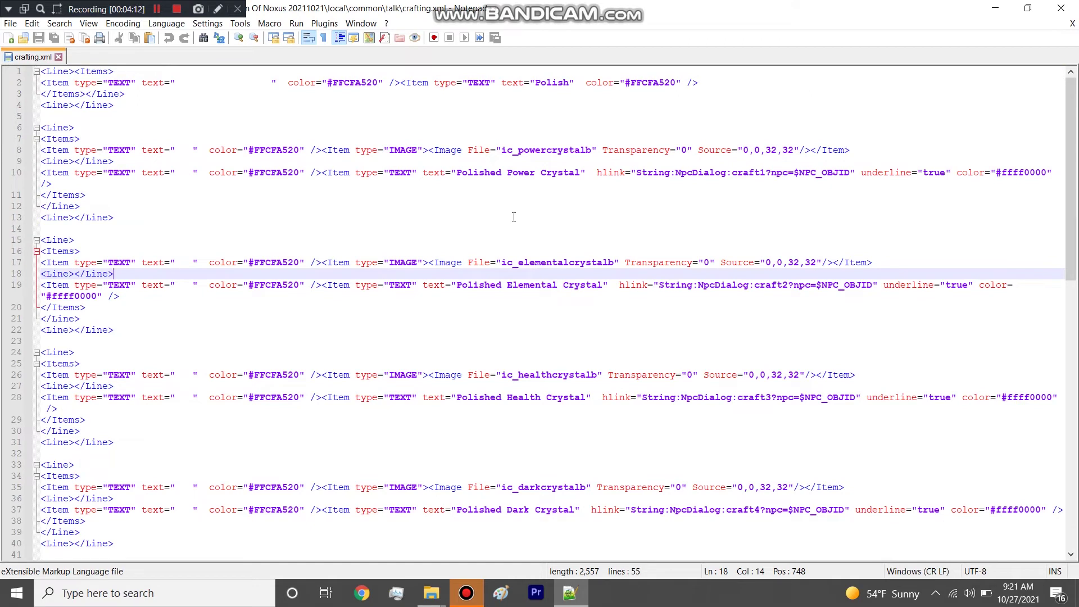
scroll(499, 214, "down", 8)
scroll(499, 285, "up", 7)
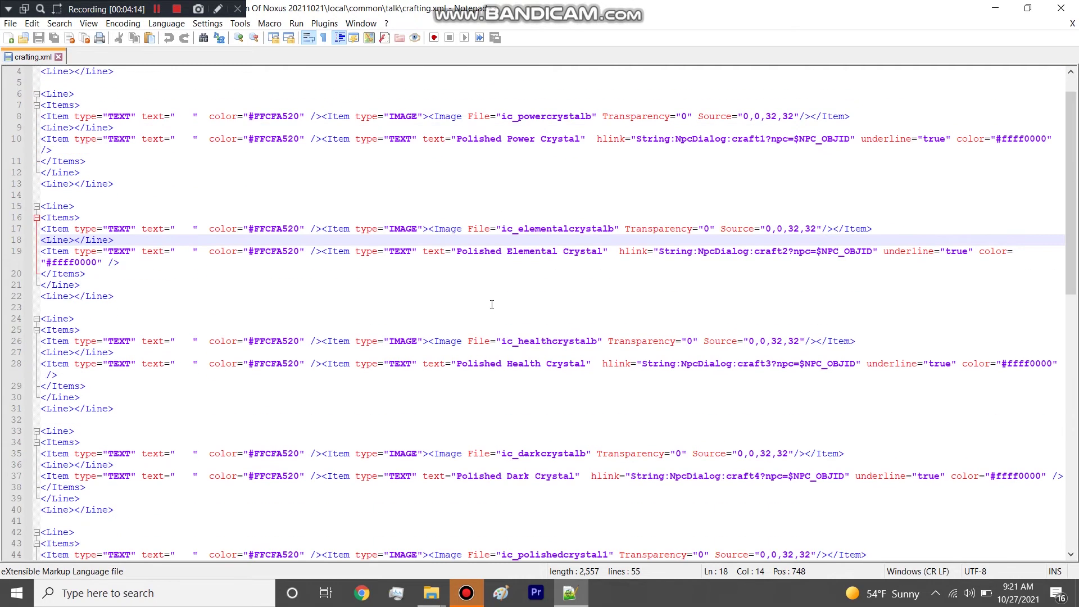
scroll(490, 168, "up", 1)
Highlight Polished Power Crystal, its hlink dialog target and the item block on lines 8–11.
left_click_drag(457, 176, 581, 176)
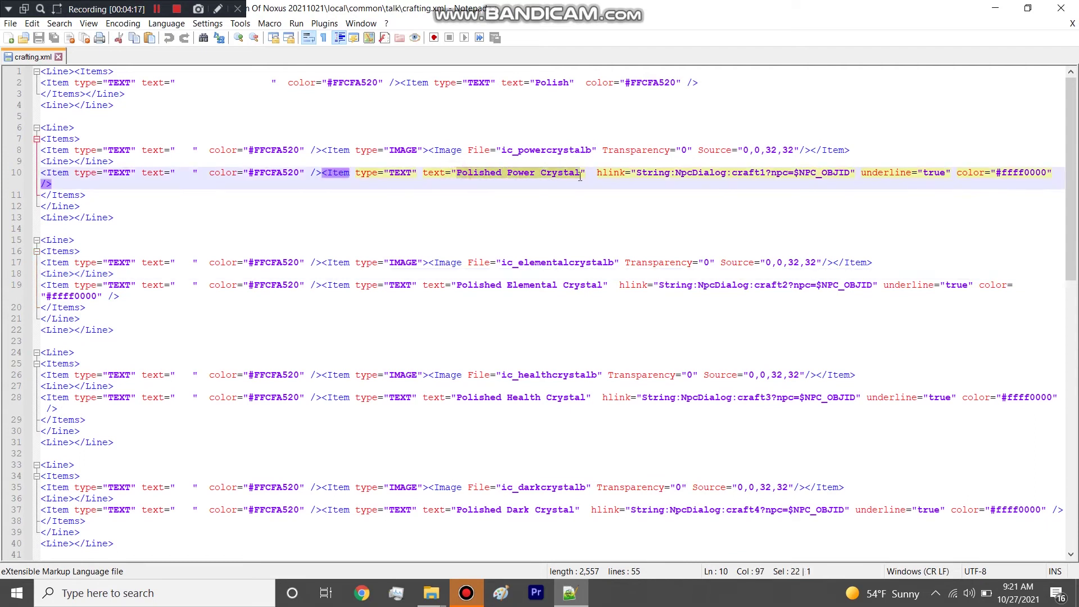
left_click(550, 208)
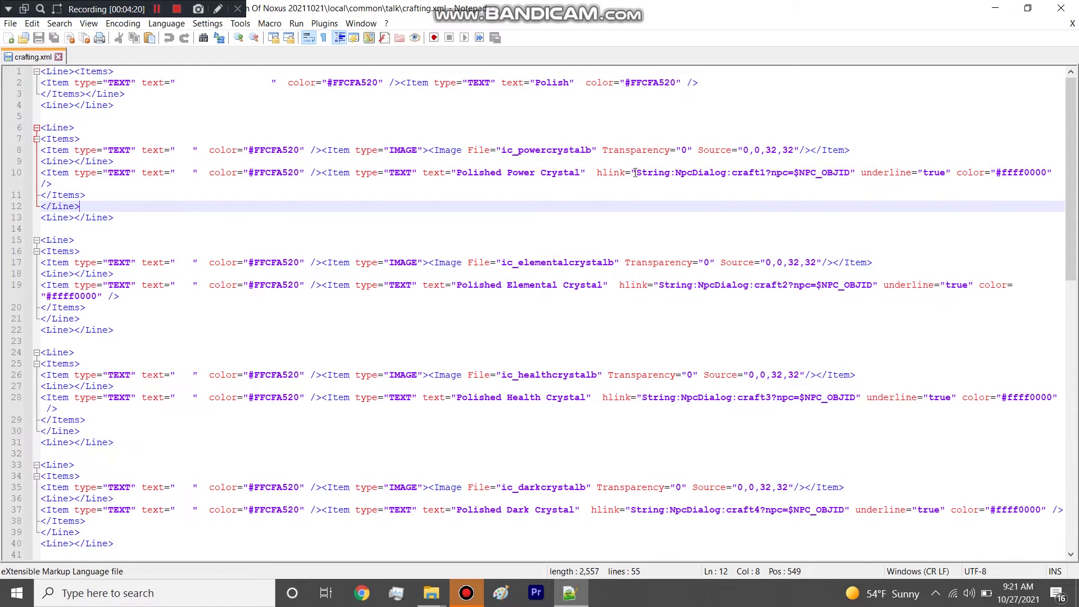
left_click_drag(635, 173, 841, 186)
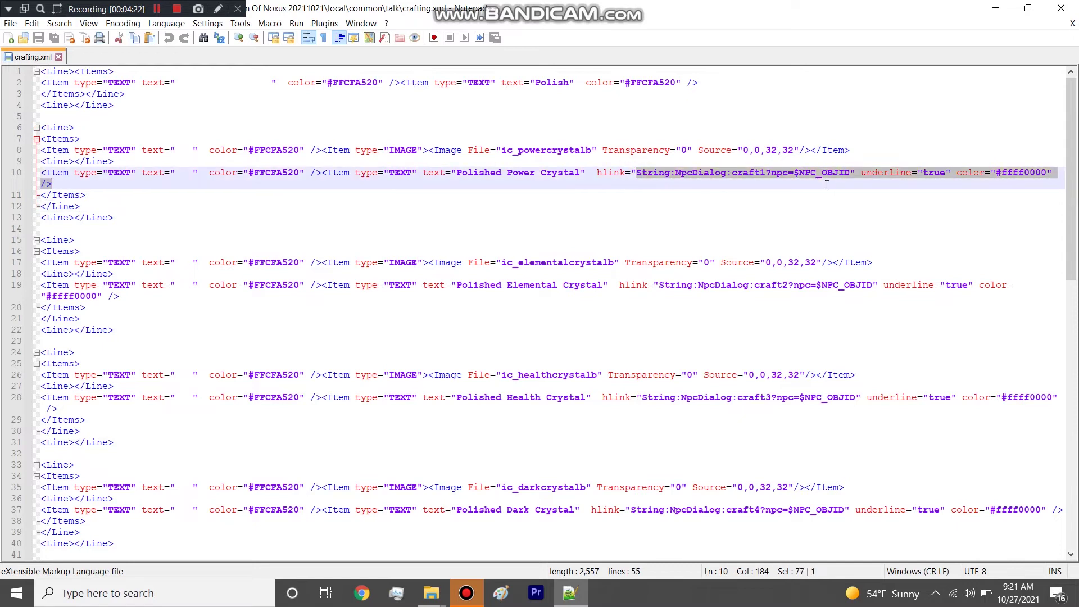
left_click(730, 186)
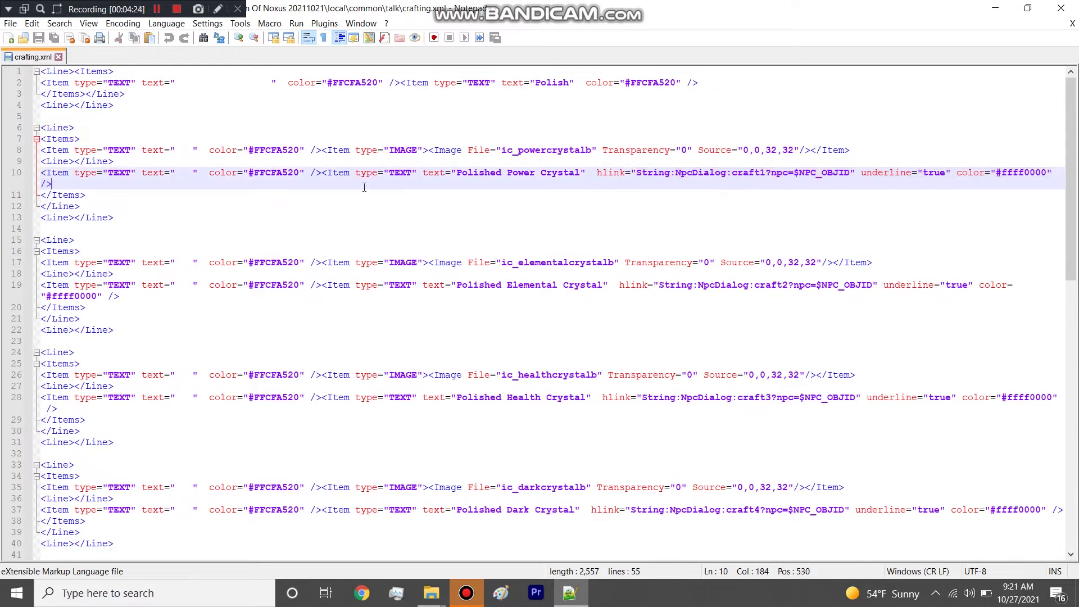
left_click_drag(344, 196, 23, 148)
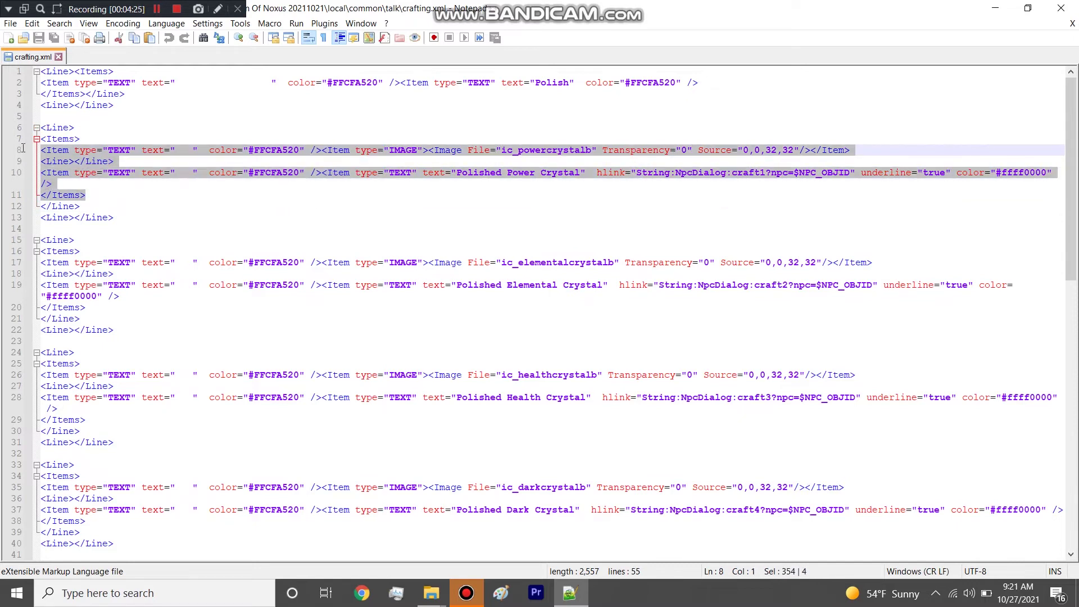
left_click(495, 188)
mouse_move(388, 149)
left_mouse_down()
mouse_move(591, 149)
mouse_move(400, 151)
left_mouse_up()
left_click(593, 151)
Reselect the Polished Power Crystal label and select the craft1 link target on line 10.
left_click(417, 187)
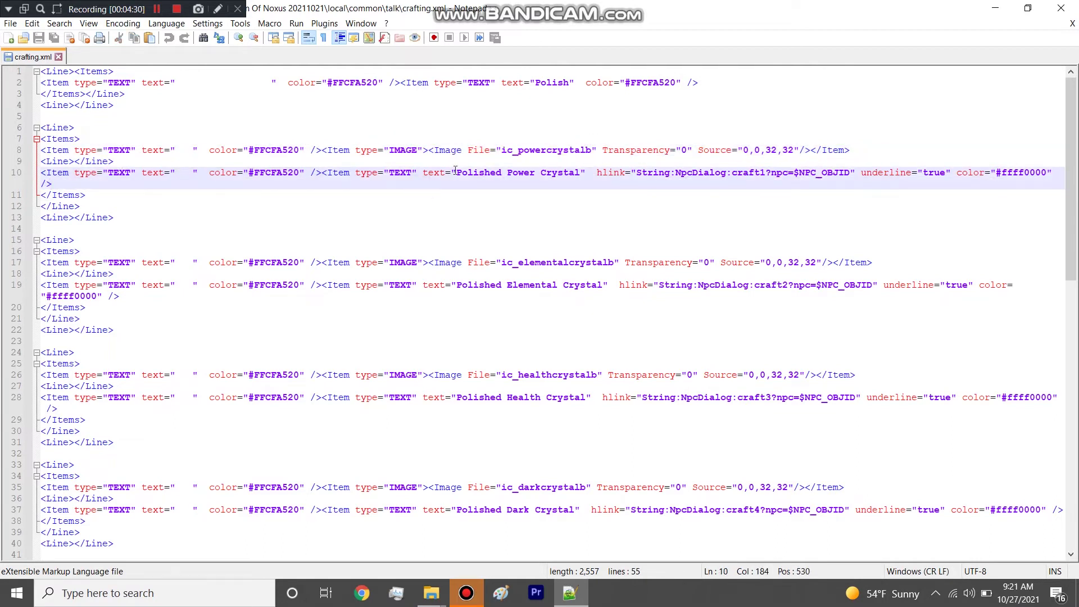
left_click_drag(455, 172, 580, 172)
left_click(571, 232)
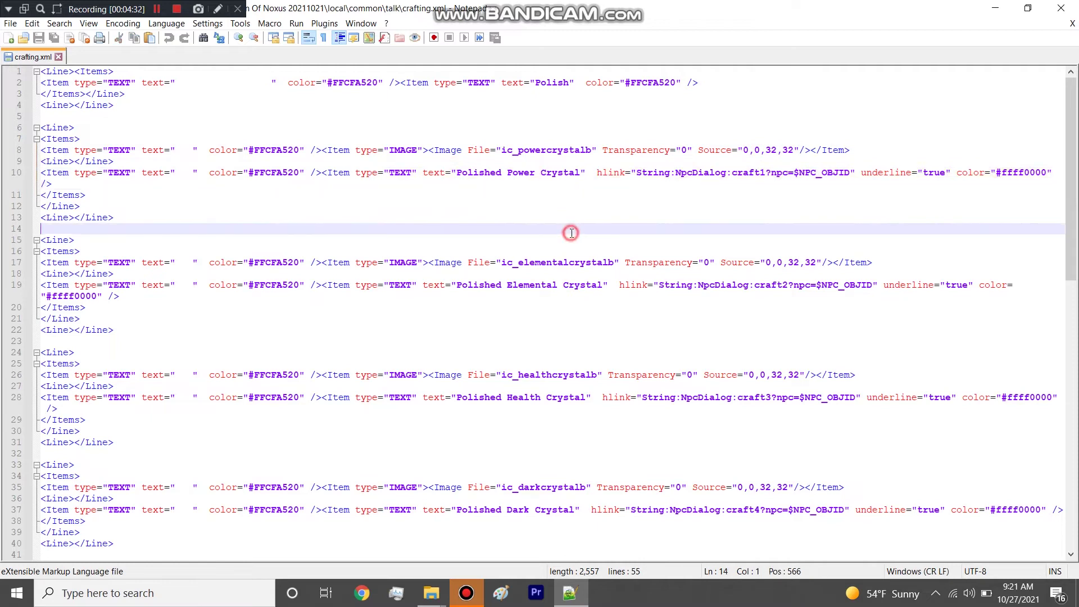
left_click(520, 174)
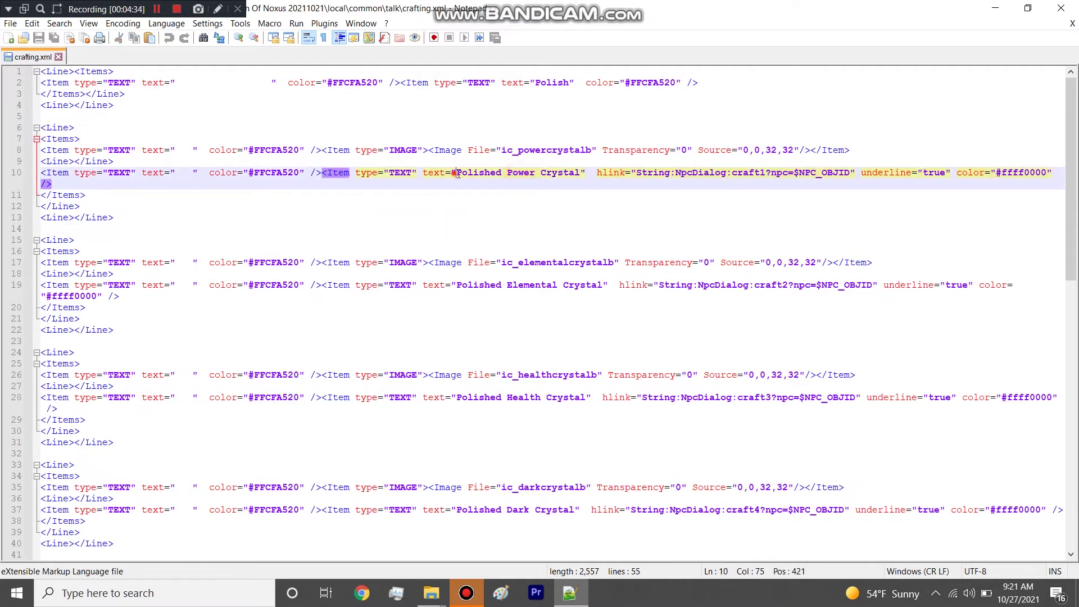
left_click_drag(457, 175, 560, 177)
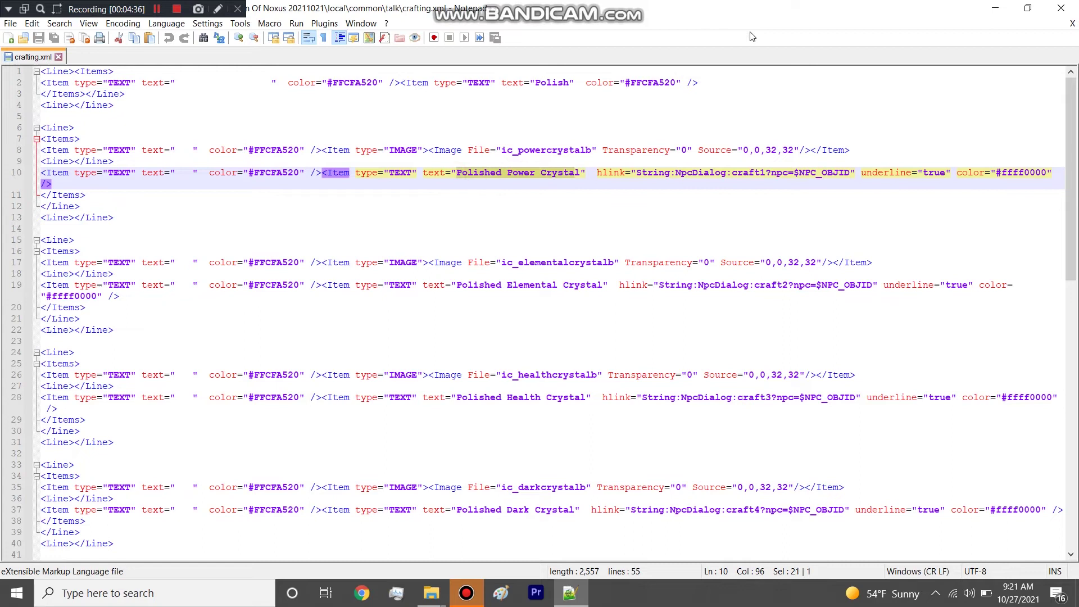
double_click(760, 11)
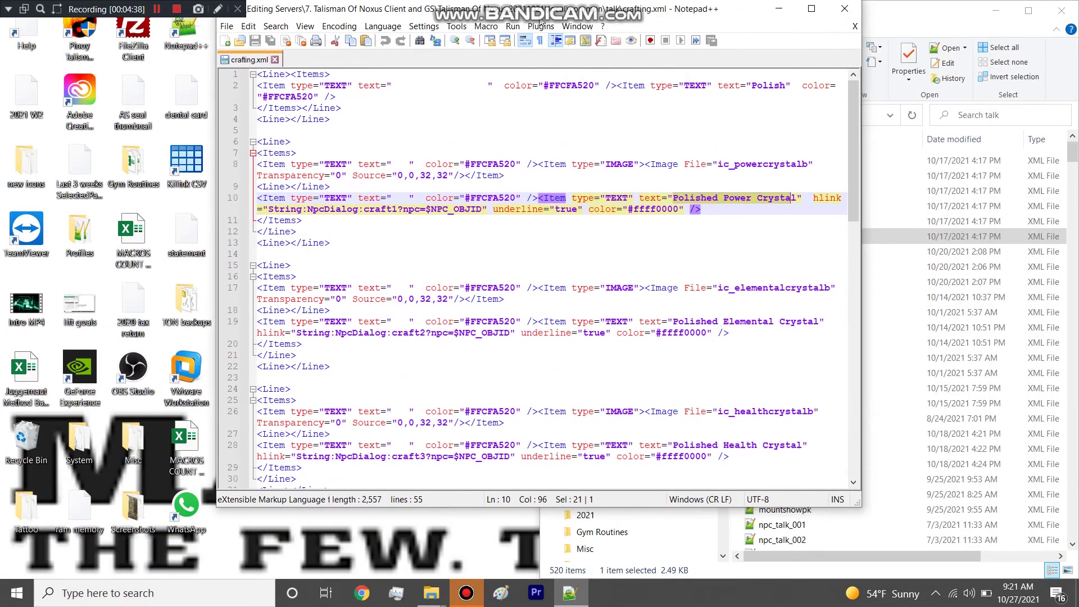
left_click(811, 11)
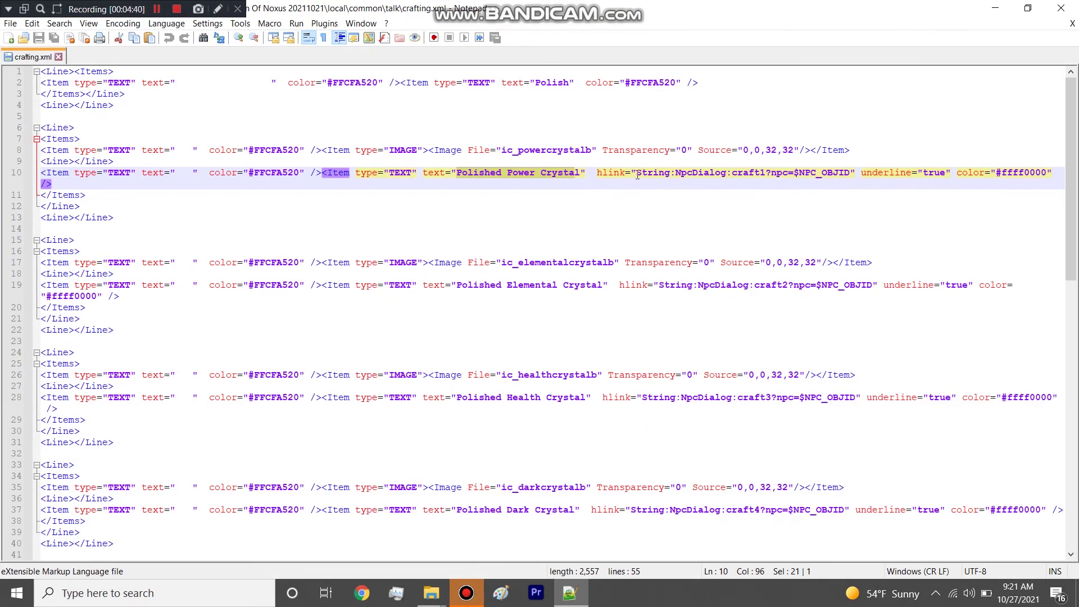
left_click_drag(457, 176, 573, 169)
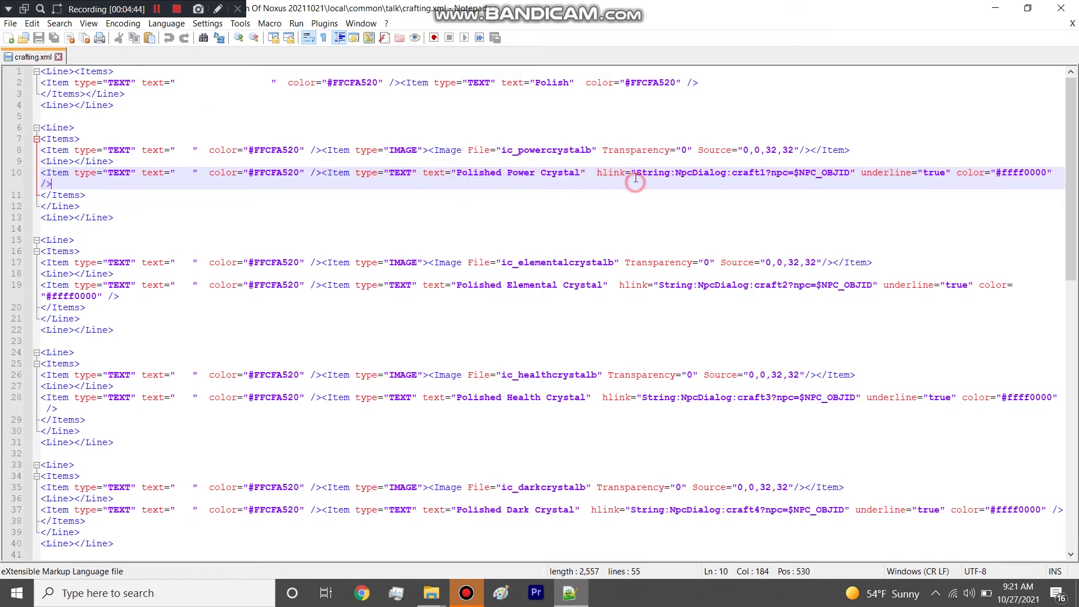
left_click_drag(636, 173, 832, 185)
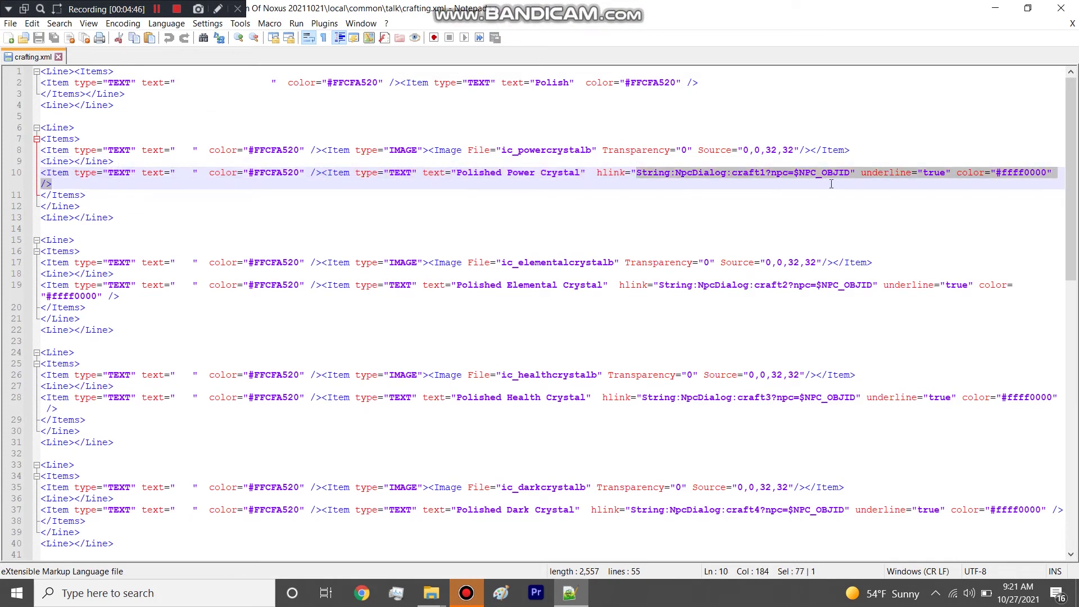
double_click(763, 177)
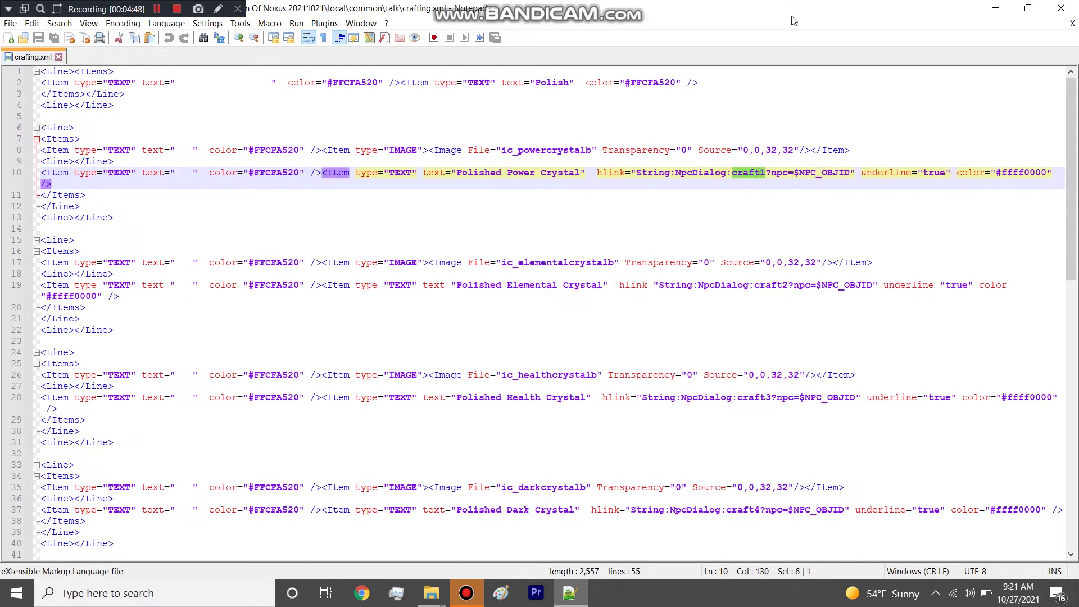
Open craft1 from the talk folder and select '3x [Rough Power Crystal]' on line 11.
left_click(995, 8)
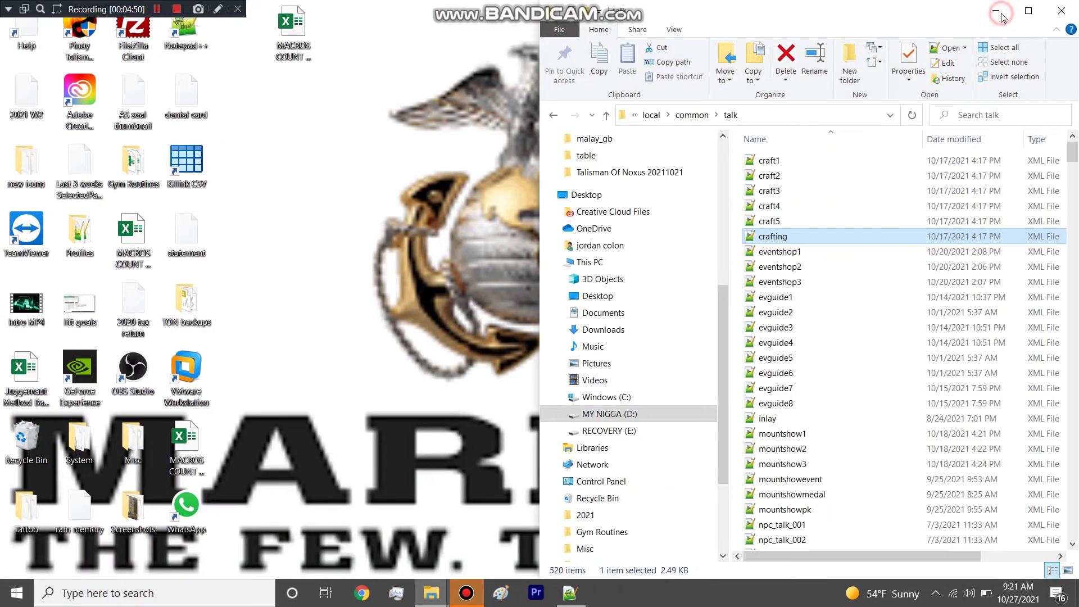
double_click(773, 158)
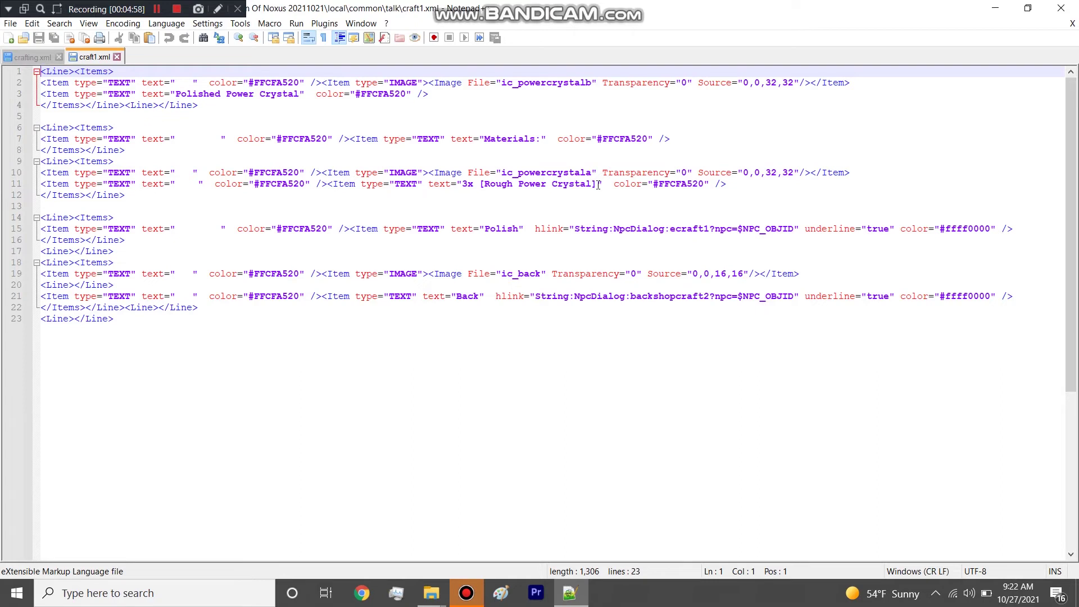
left_click_drag(598, 185, 464, 184)
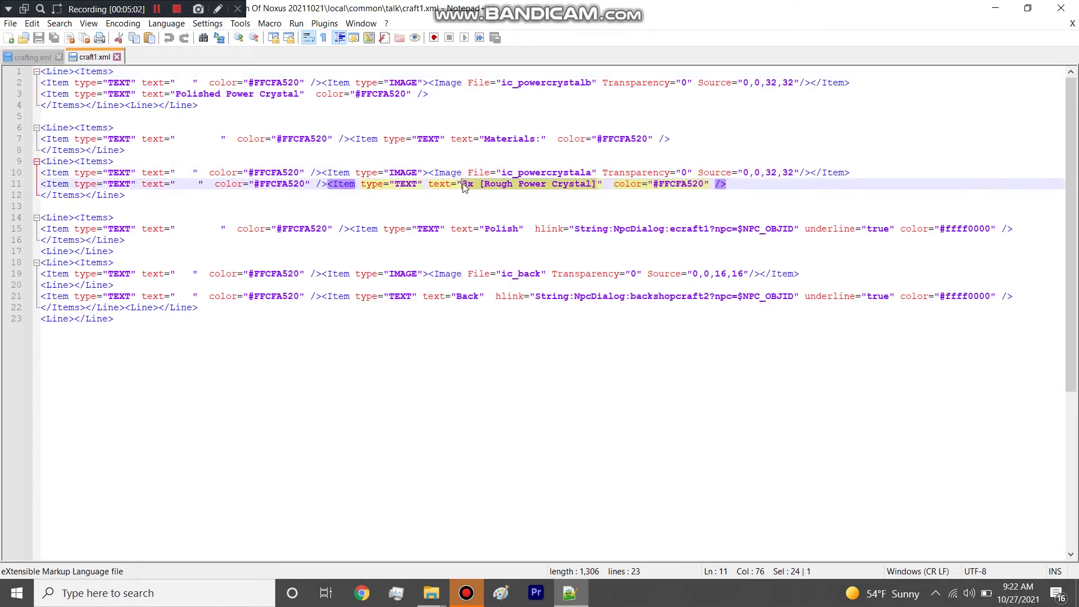
left_click(466, 210)
left_click_drag(461, 184, 599, 186)
left_click(586, 229)
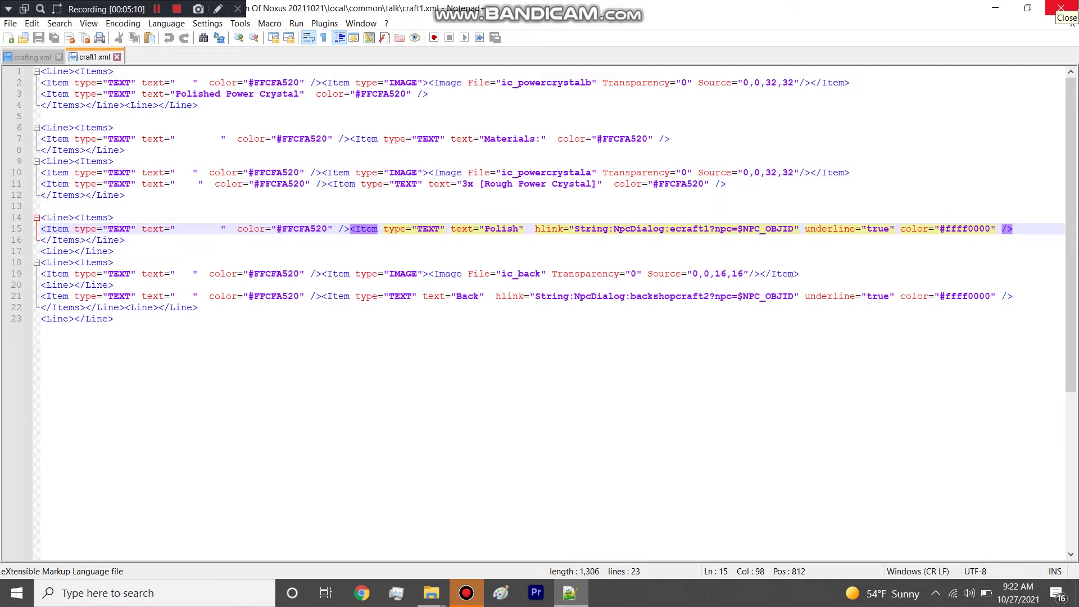
Close Notepad++ and scroll through the talk folder's 520 XML files.
left_click(1062, 8)
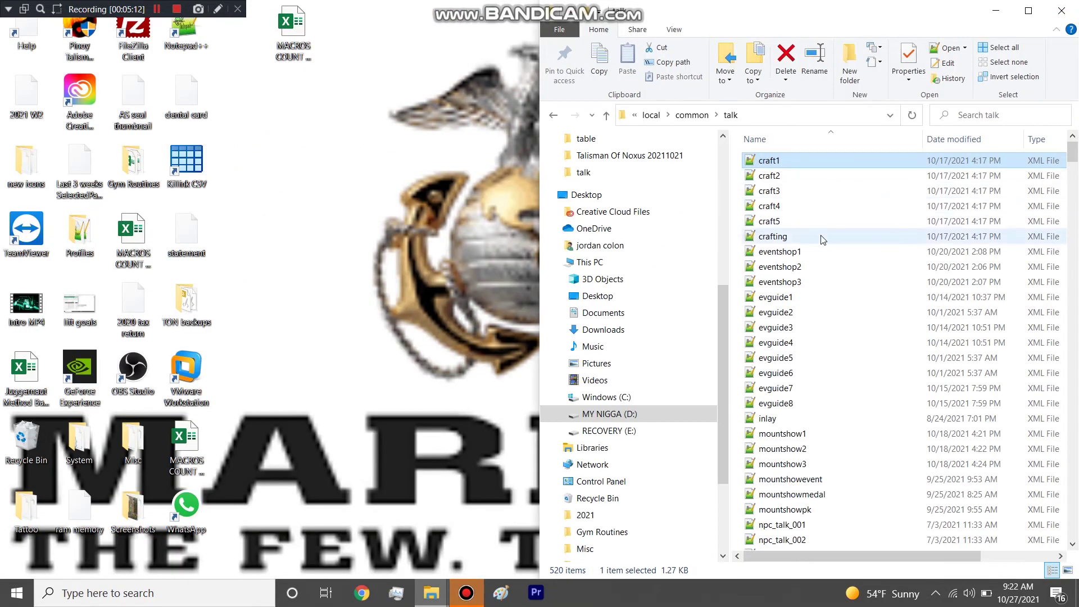
scroll(822, 240, "down", 7)
scroll(815, 247, "down", 9)
scroll(816, 254, "down", 20)
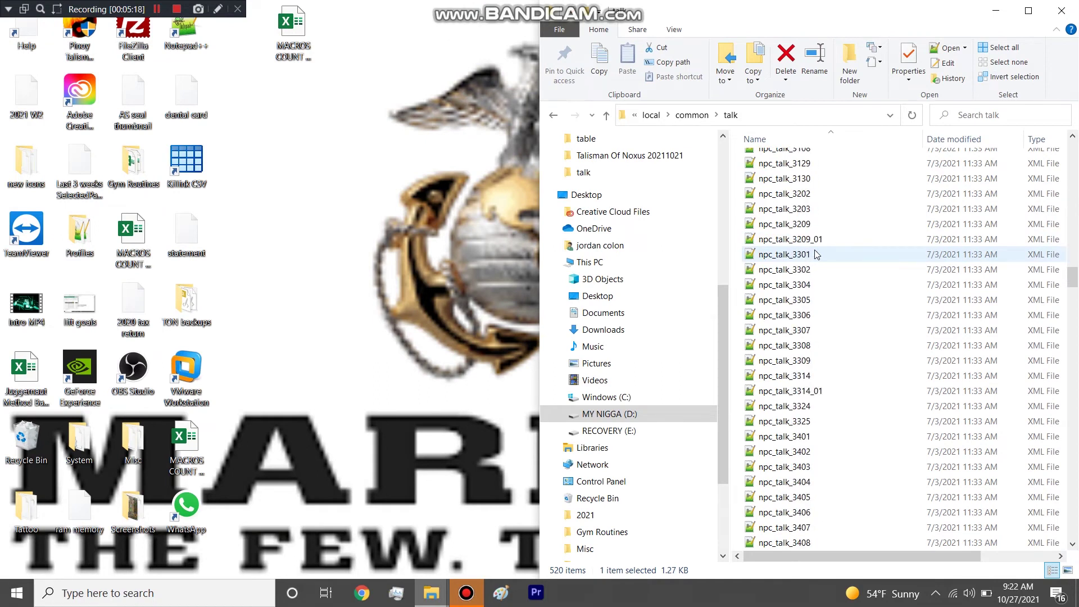
scroll(816, 254, "up", 20)
scroll(816, 254, "up", 20)
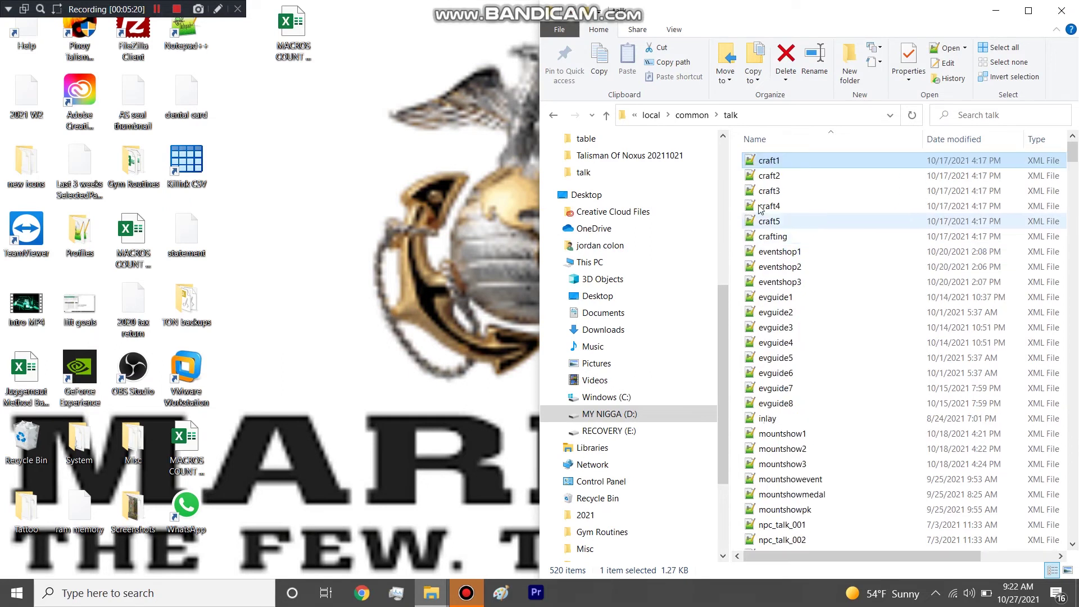
Marquee-select the craft files, craft1 through crafting.
scroll(785, 438, "down", 15)
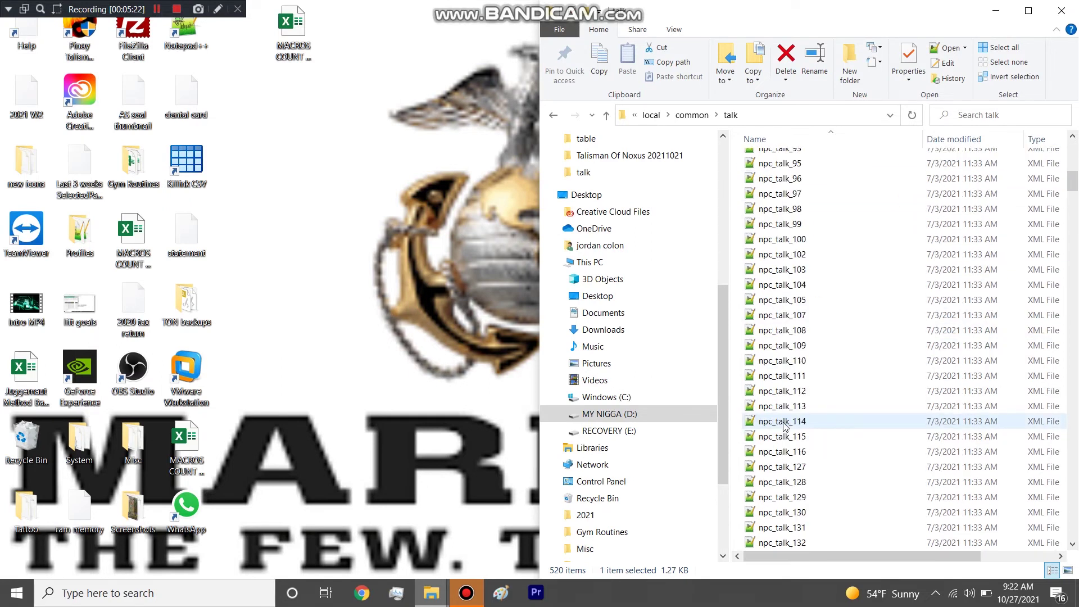
scroll(785, 427, "up", 15)
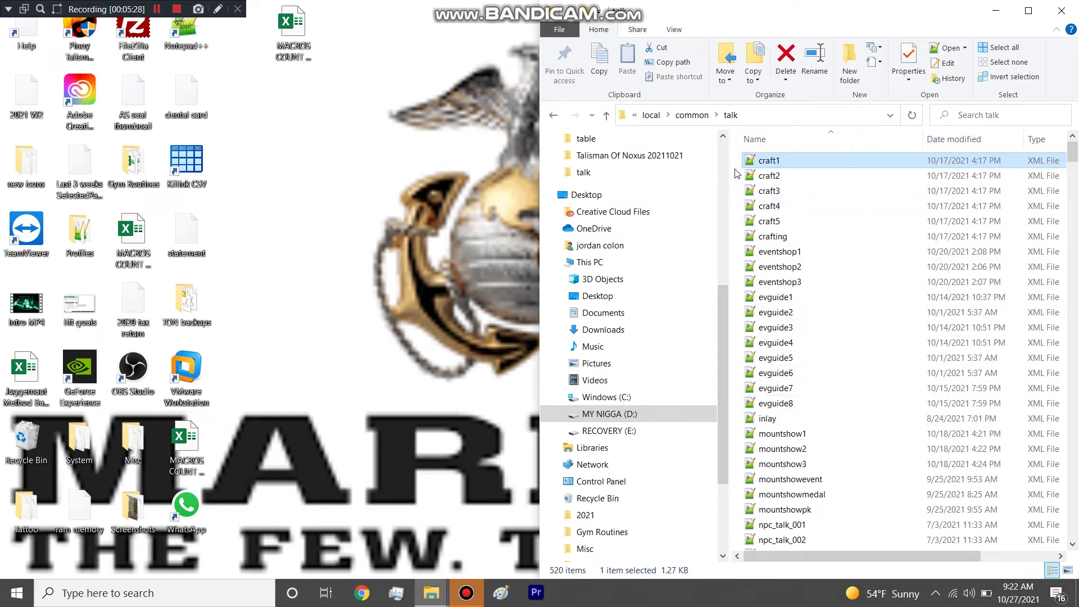
mouse_move(738, 161)
left_mouse_down()
mouse_move(770, 241)
mouse_move(781, 563)
mouse_move(820, 4)
mouse_move(755, 164)
mouse_move(737, 169)
mouse_move(763, 413)
mouse_move(755, 163)
left_mouse_up()
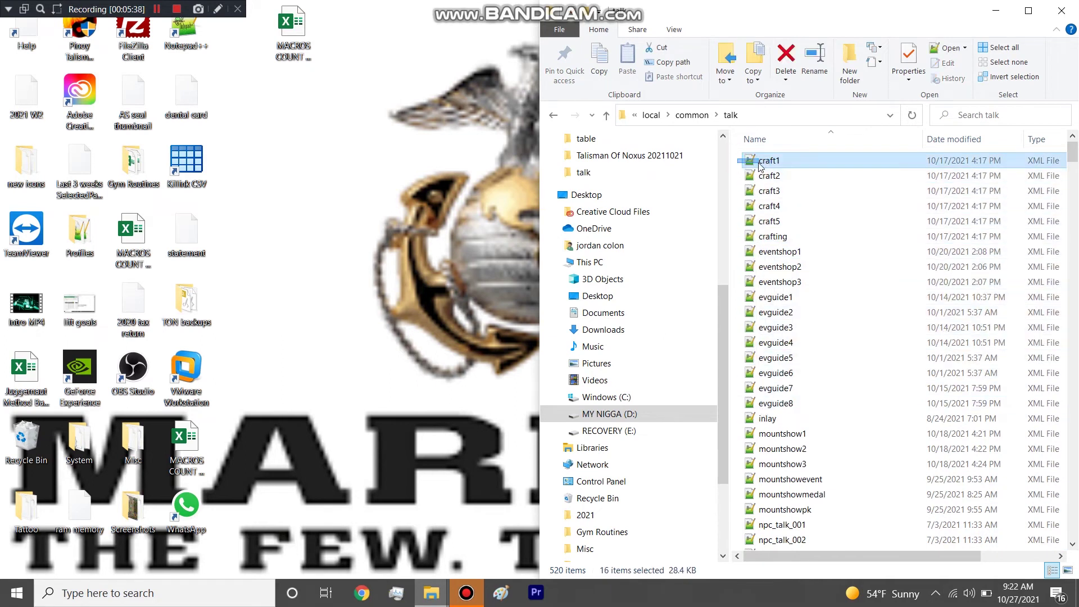
left_click_drag(738, 242, 785, 161)
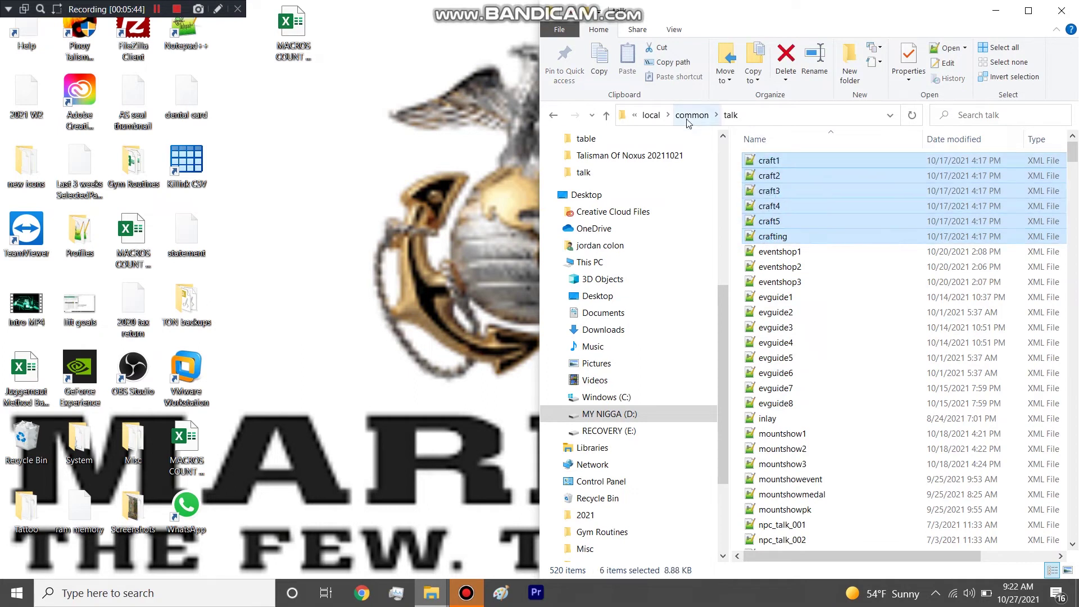
Reopen crafting.xml in Notepad++ and highlight the craft1 link on line 10.
double_click(774, 239)
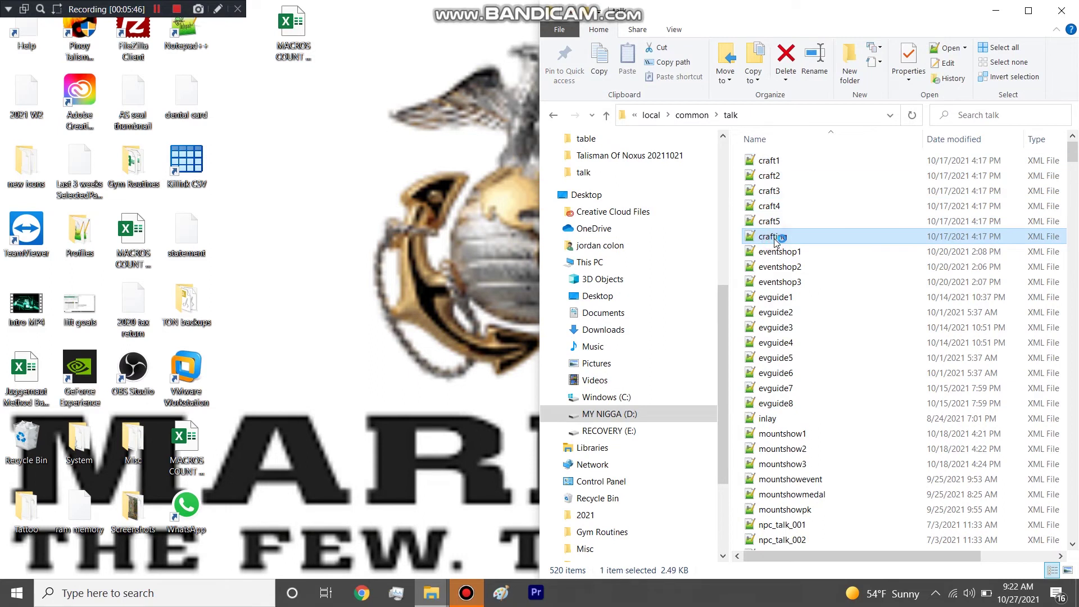
scroll(523, 363, "down", 5)
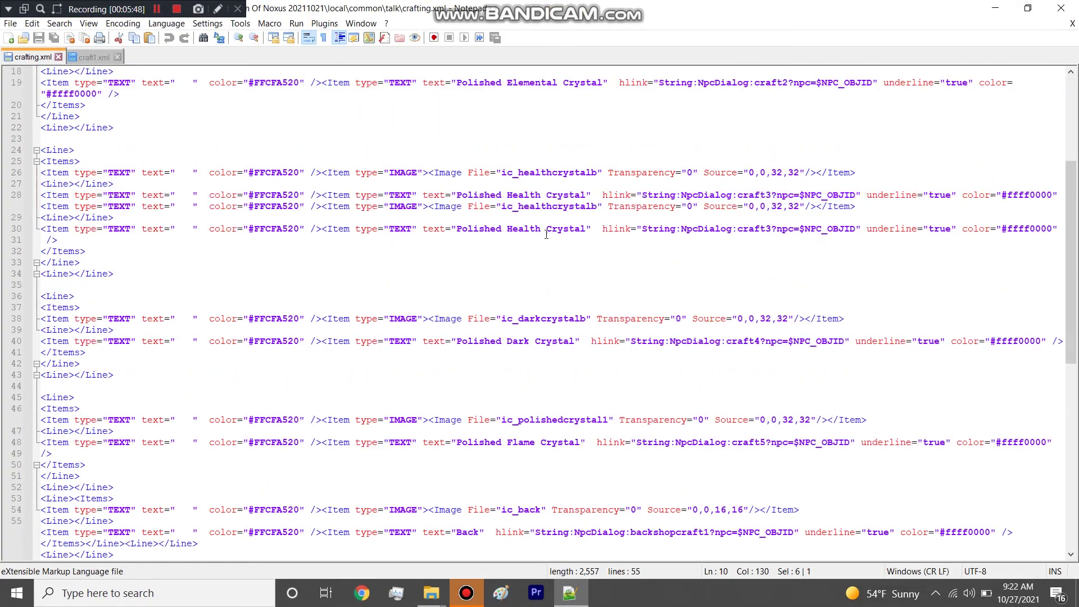
scroll(520, 188, "up", 6)
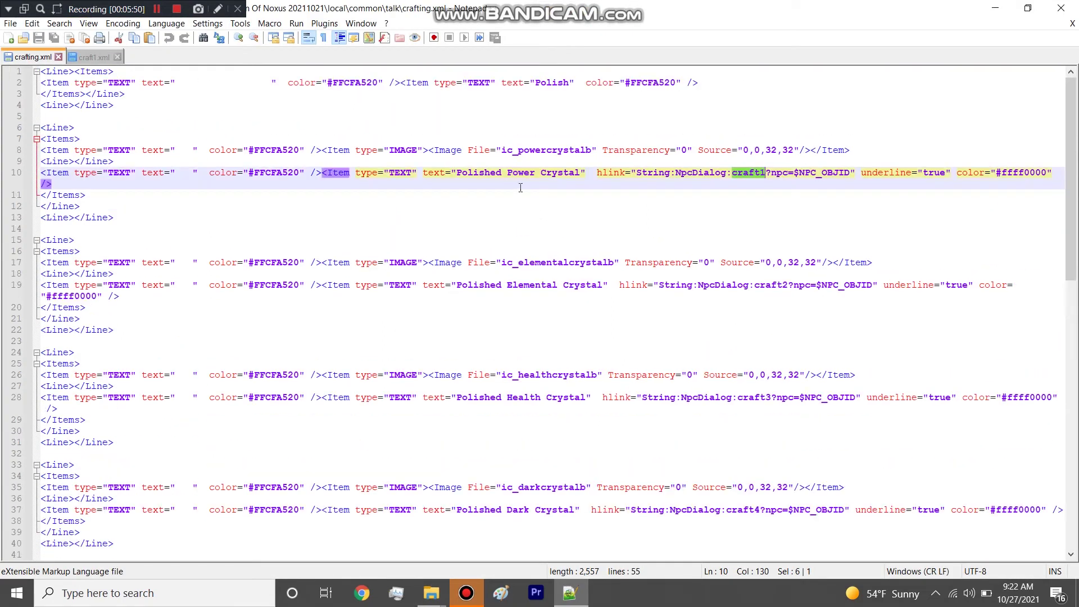
left_click_drag(704, 174, 768, 174)
scroll(766, 337, "down", 6)
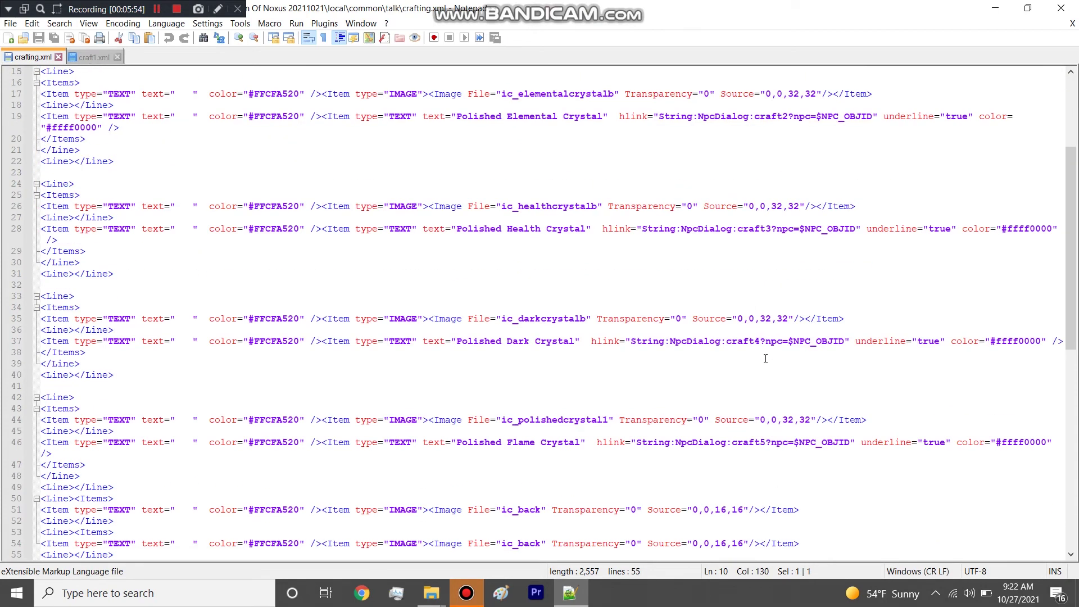
Close Notepad++, go up to the Talisman Of Noxus 20211021 folder, and open model.
left_click(1062, 8)
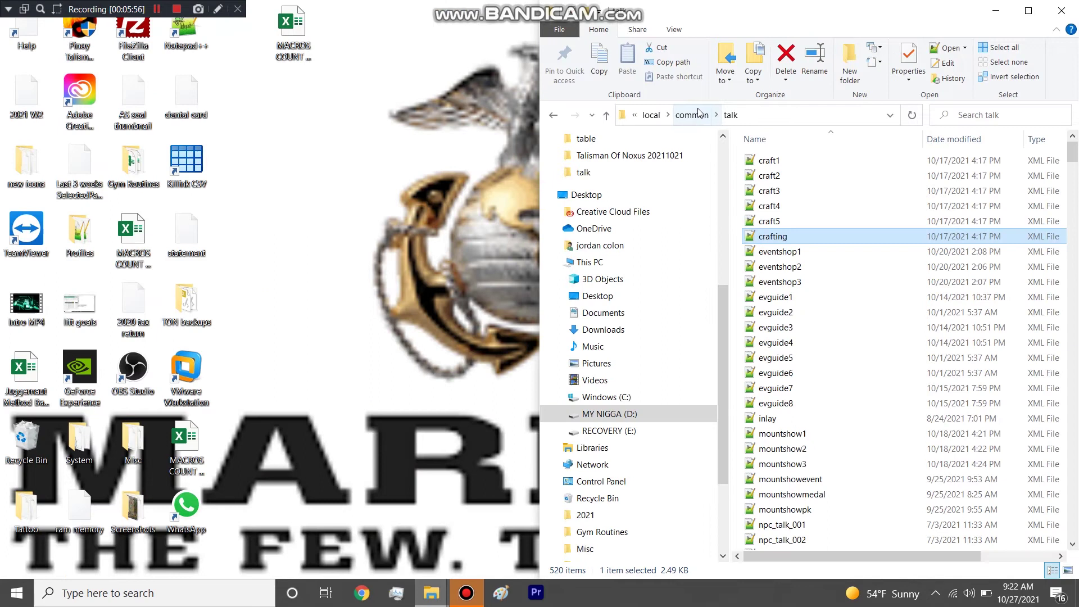
left_click(753, 115)
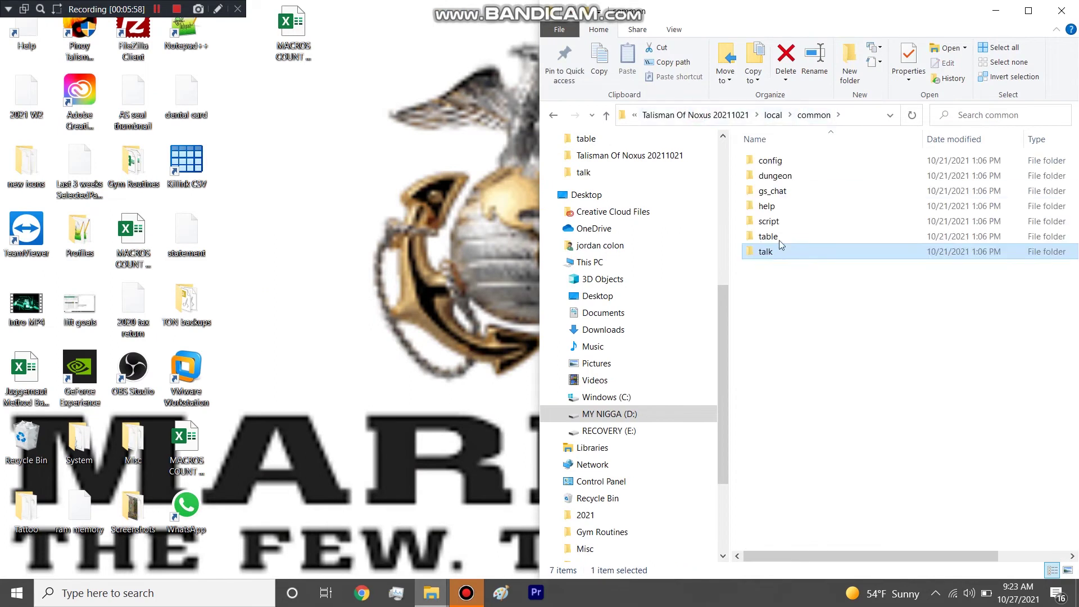
left_click(769, 115)
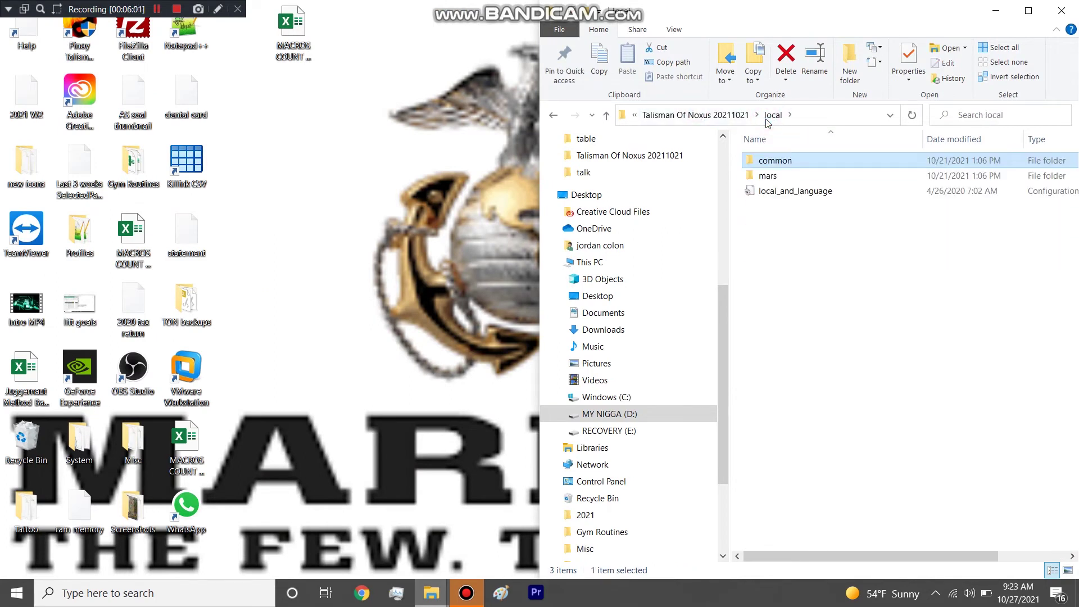
left_click(724, 115)
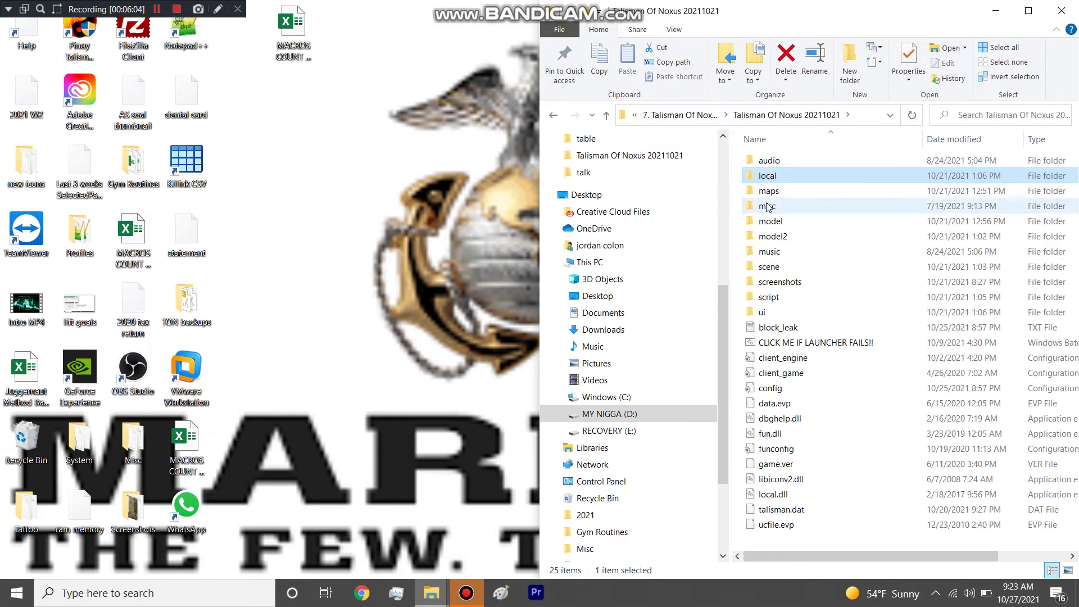
left_click(753, 222)
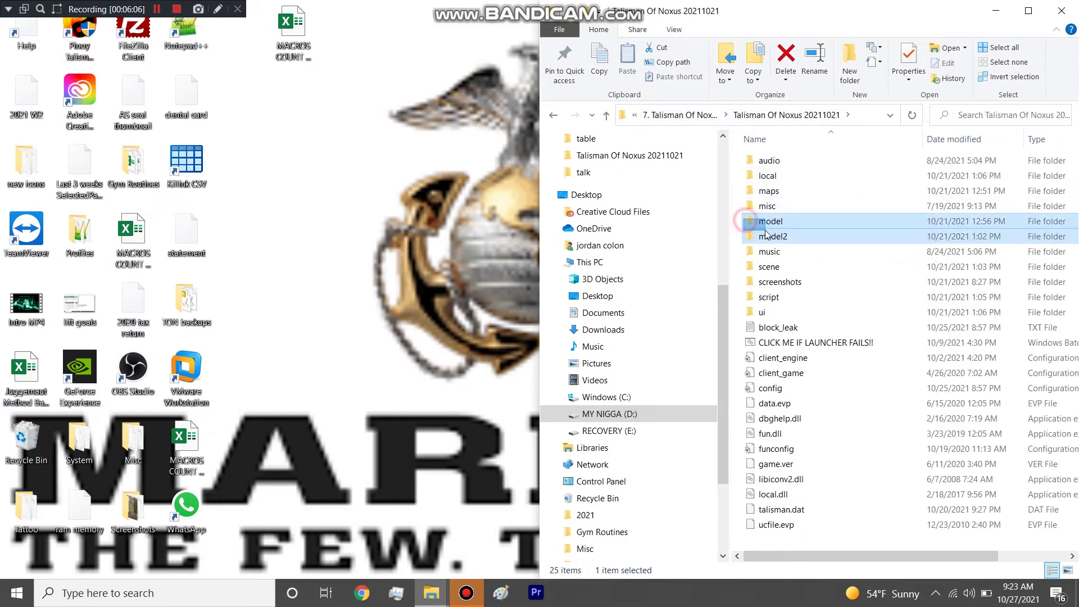
double_click(771, 221)
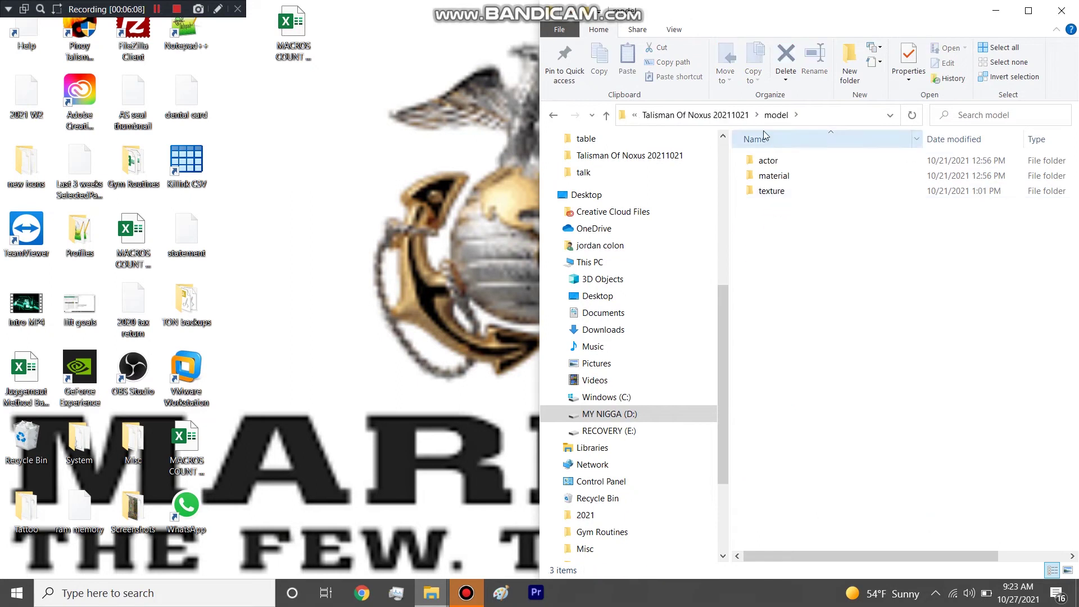
Peek into the model2 folder, then return and reopen the model folder.
left_click(725, 114)
left_click(774, 237)
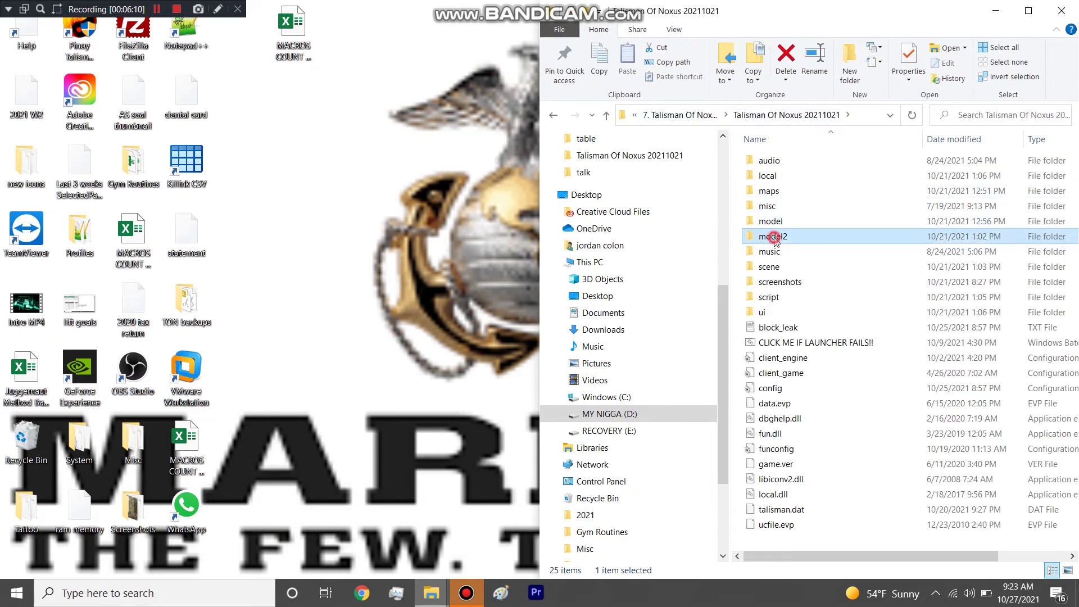
double_click(773, 237)
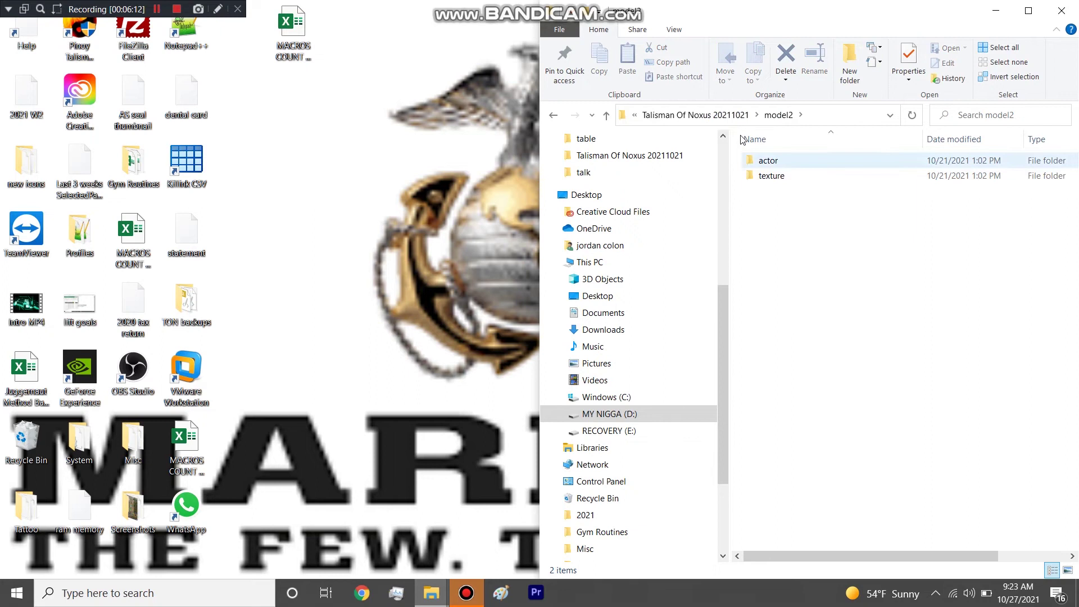
left_click(695, 115)
double_click(770, 221)
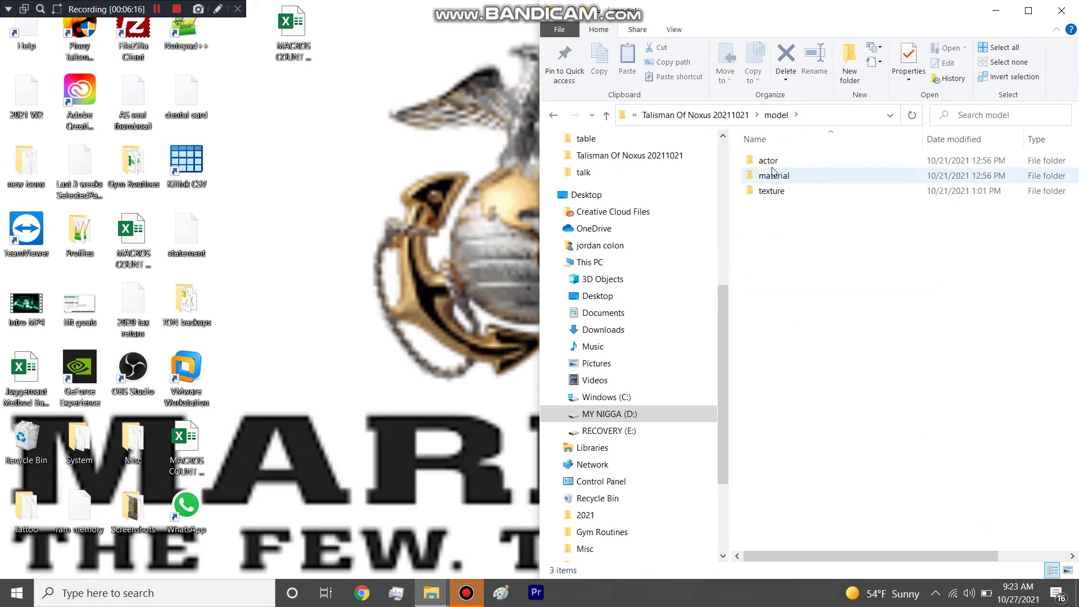
double_click(777, 161)
right_click(779, 163)
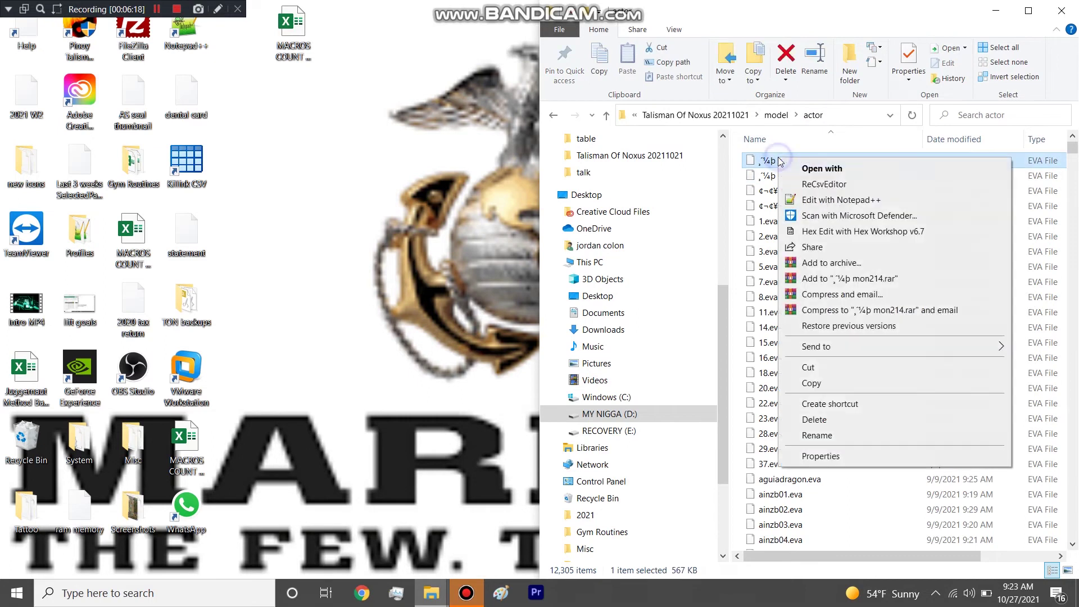
left_click(824, 456)
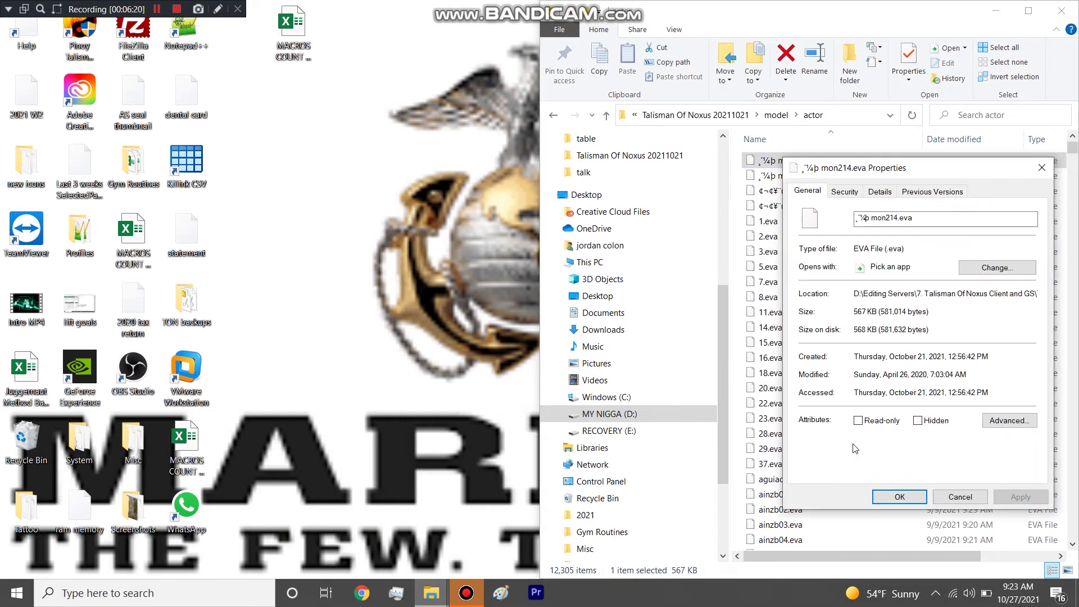
left_click(1043, 170)
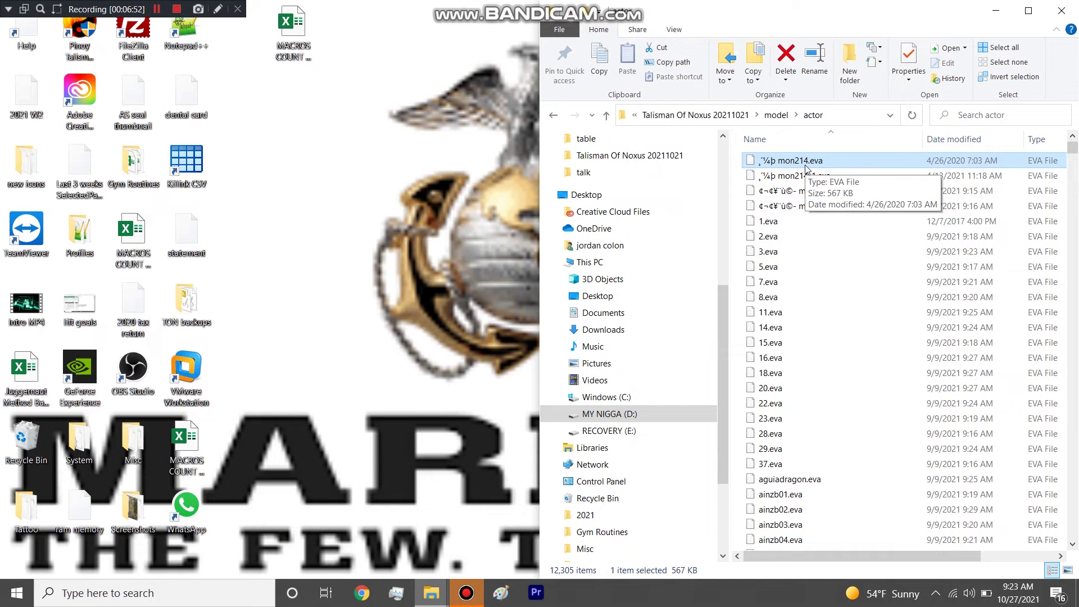
Open model\texture and check a texture file's type (Direct Draw Surface) in Properties.
left_click(777, 114)
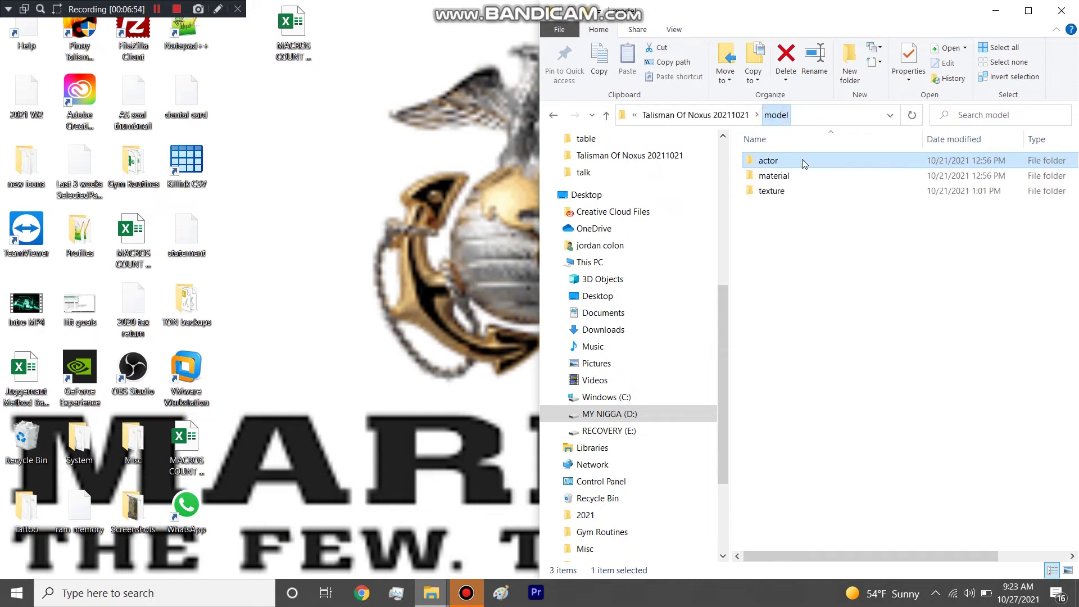
double_click(774, 194)
left_click(845, 184)
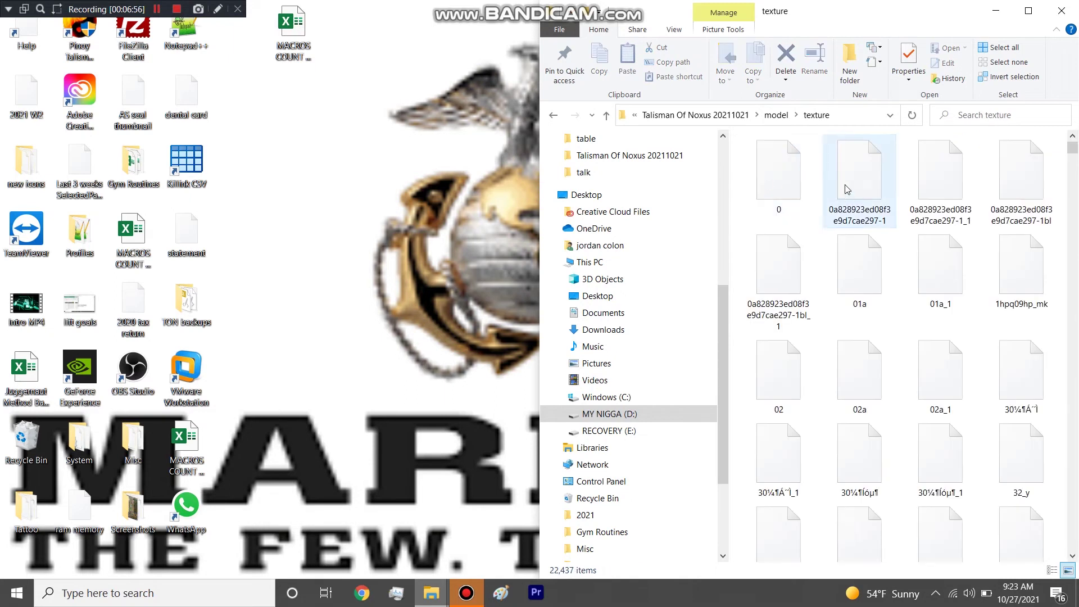
right_click(860, 175)
left_click(855, 482)
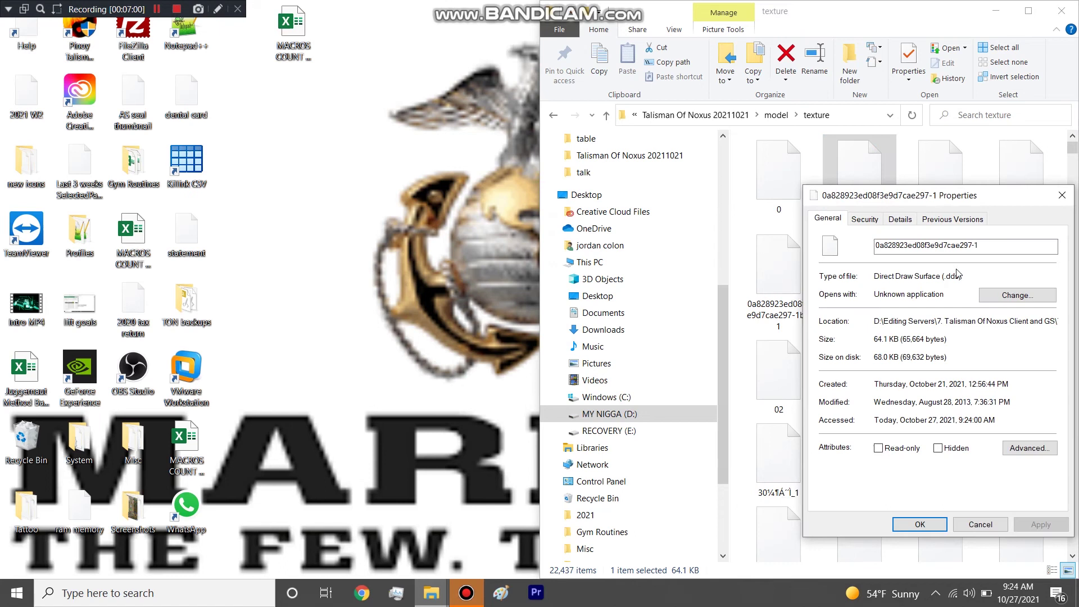
mouse_move(969, 277)
left_mouse_down()
mouse_move(884, 288)
mouse_move(876, 277)
mouse_move(962, 276)
left_mouse_up()
left_click(1062, 195)
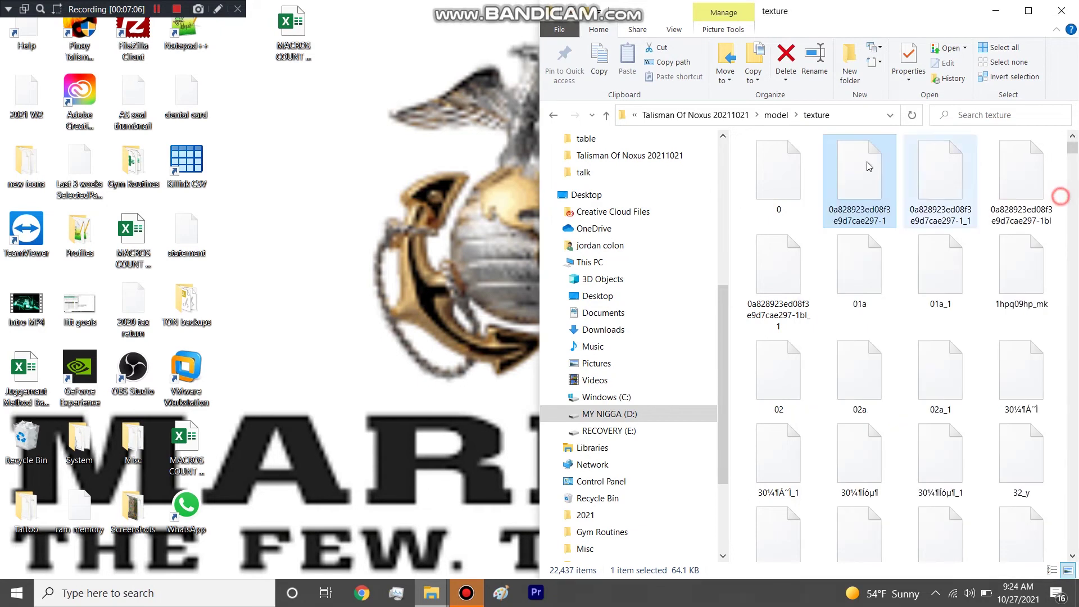
Navigate to local\common\table and sort its files by Date modified, newest first.
left_click(777, 115)
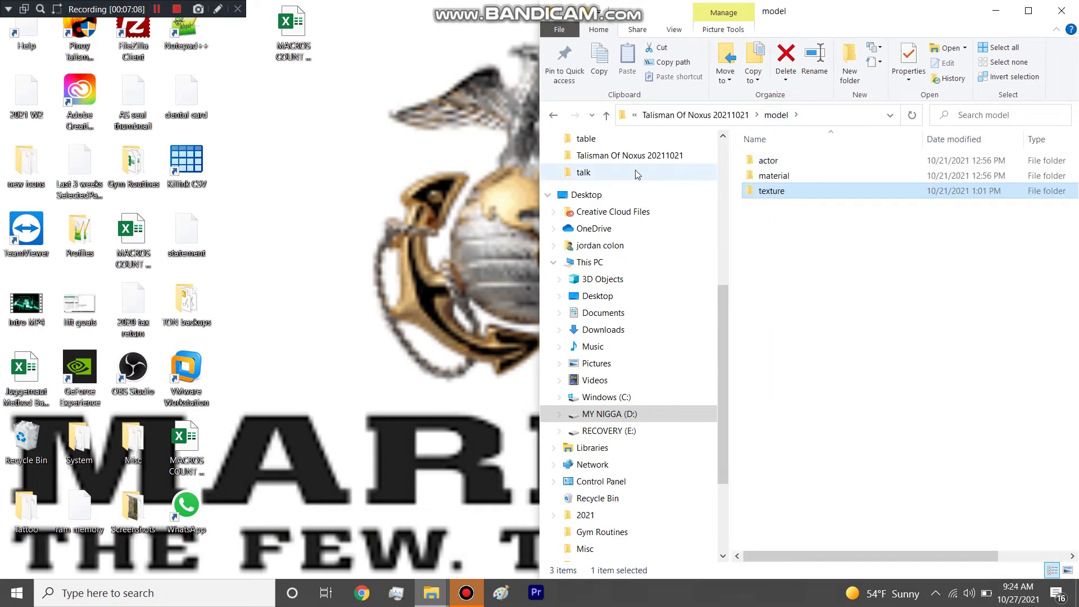
scroll(635, 170, "up", 6)
left_click(673, 114)
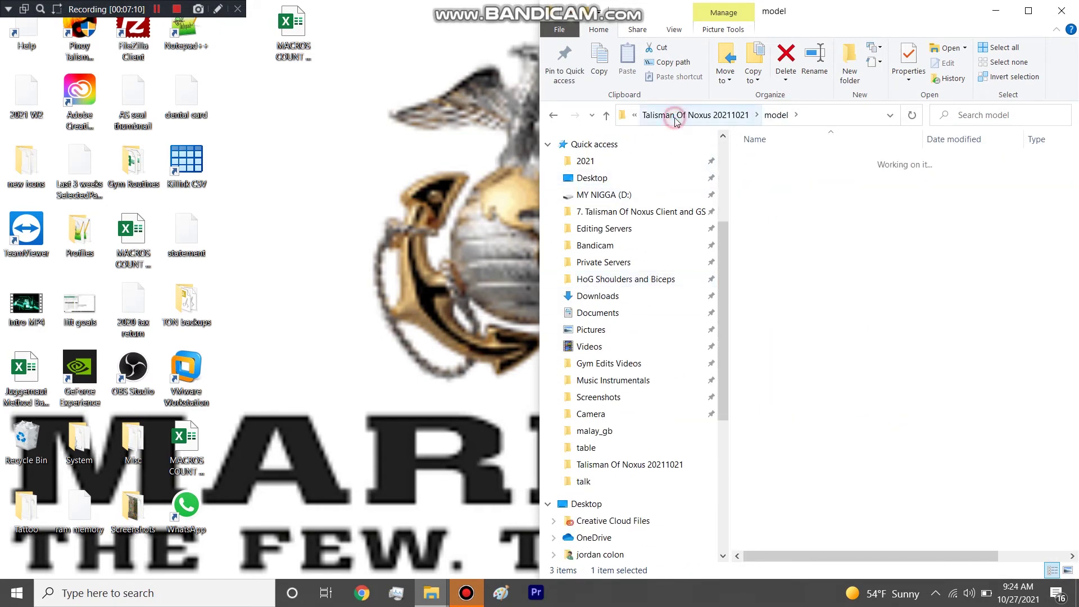
double_click(774, 177)
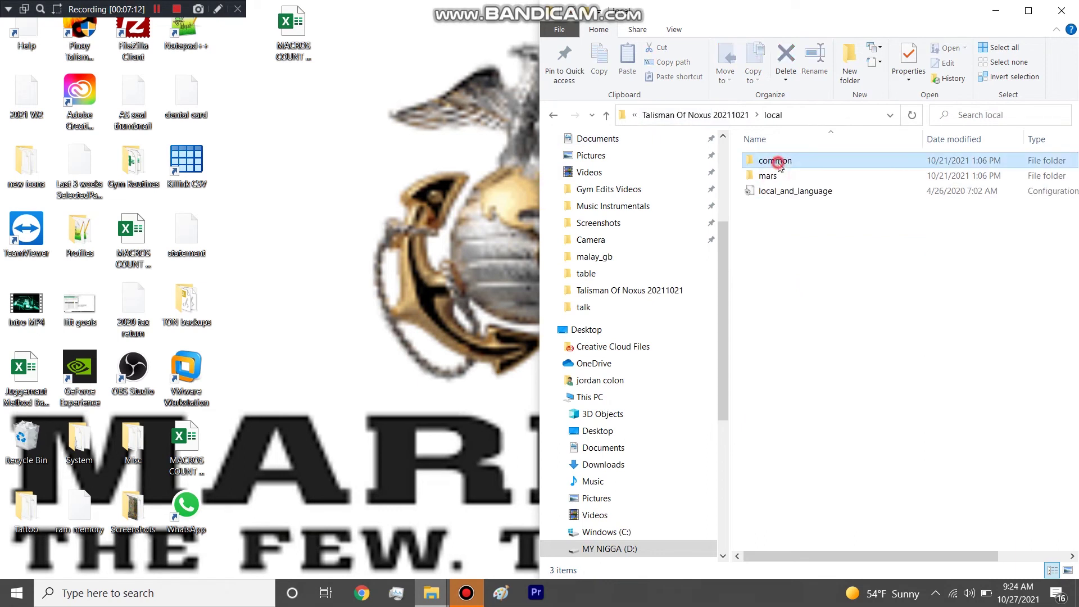
double_click(778, 161)
double_click(764, 237)
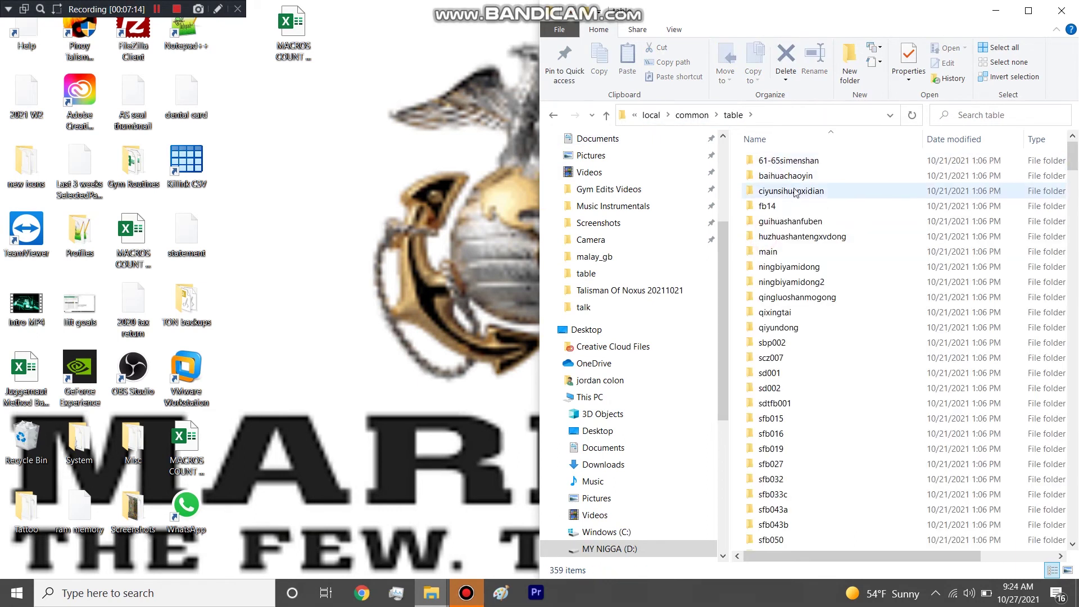
left_click(939, 140)
Open model.csv in maximized Excel, widen act column G, and inspect cell G4 (mon001).
double_click(765, 267)
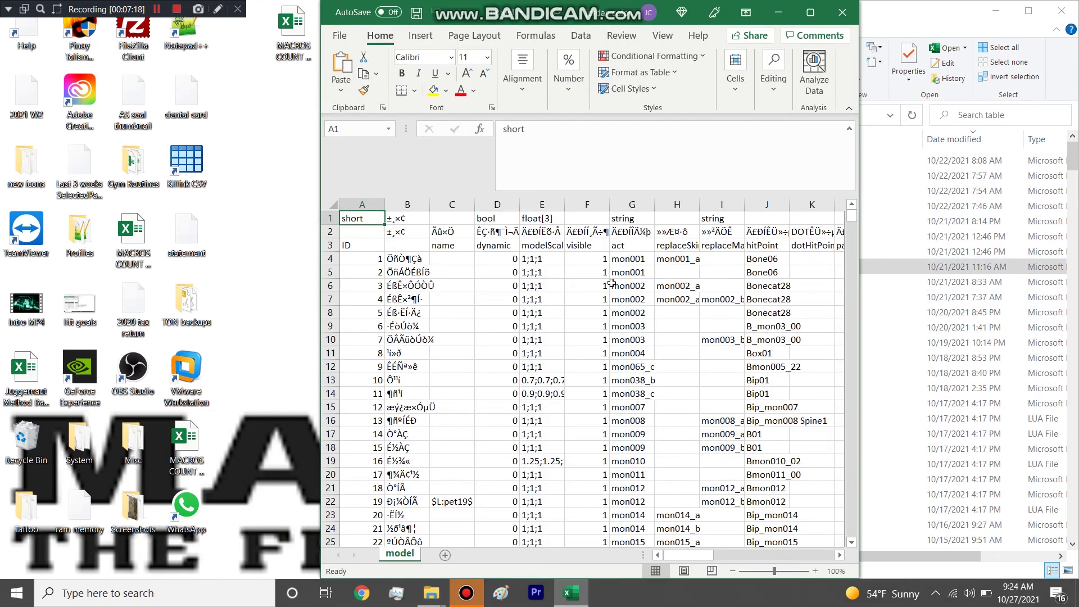
left_click(811, 12)
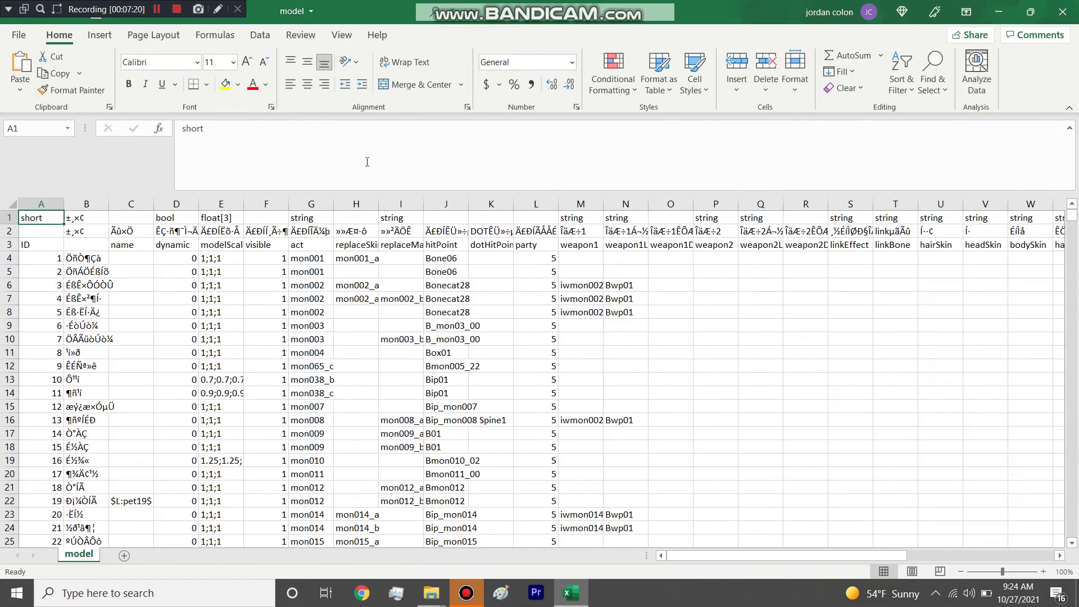
left_click(319, 205)
left_click_drag(334, 204, 440, 205)
left_click(353, 260)
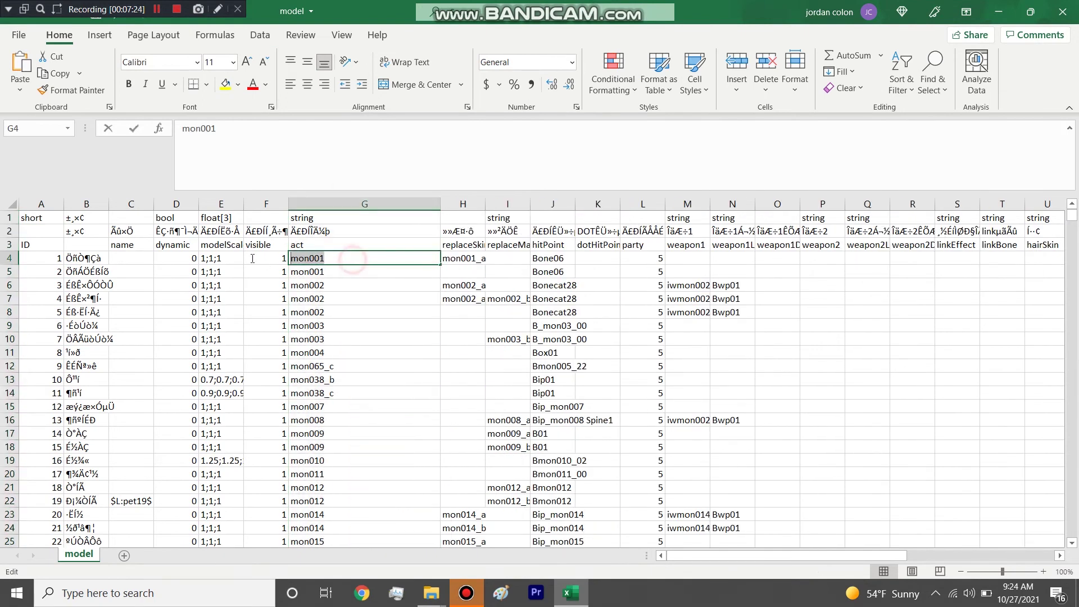
double_click(328, 257)
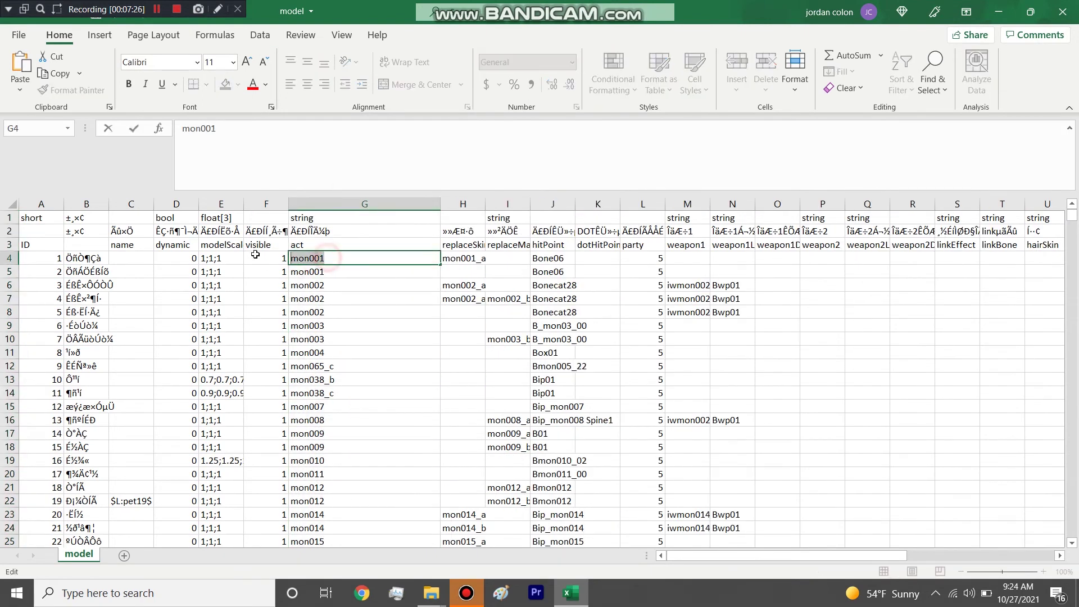
left_click(306, 284)
double_click(328, 257)
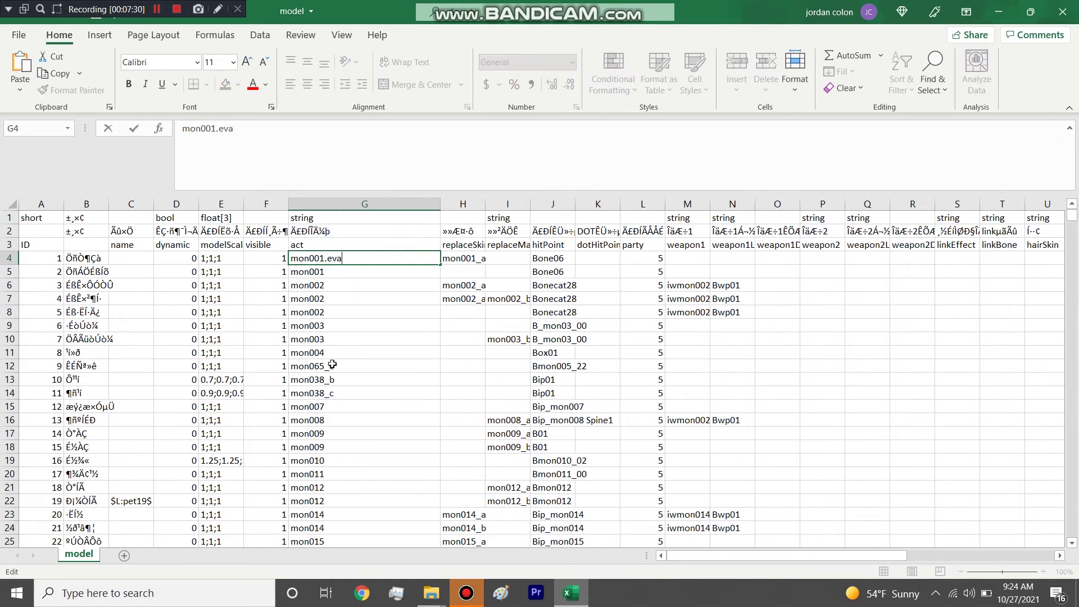
left_click(395, 343)
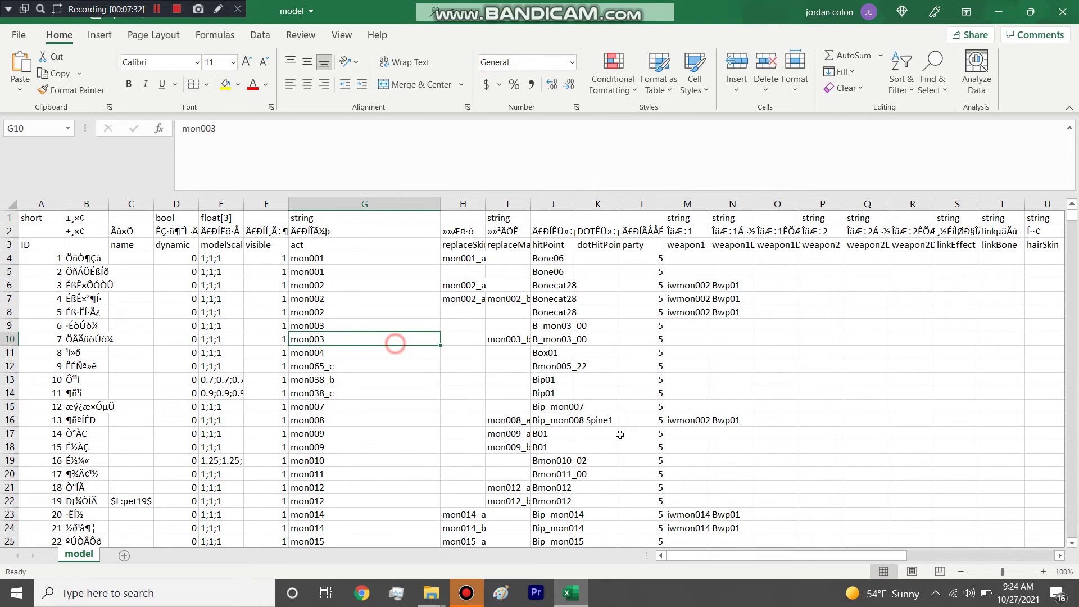
Widen headIcon column AG and inspect cells AG4, AG6 and AG7 (ic_mon002 variants).
left_click_drag(824, 560, 870, 557)
left_click_drag(874, 205, 1015, 204)
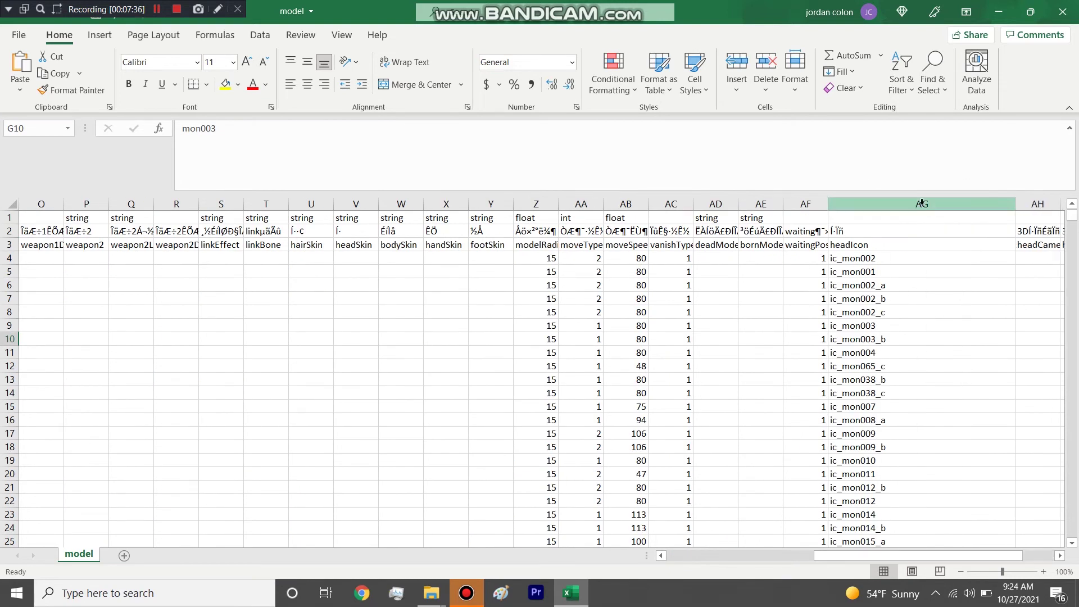
left_click(923, 204)
left_click(913, 254)
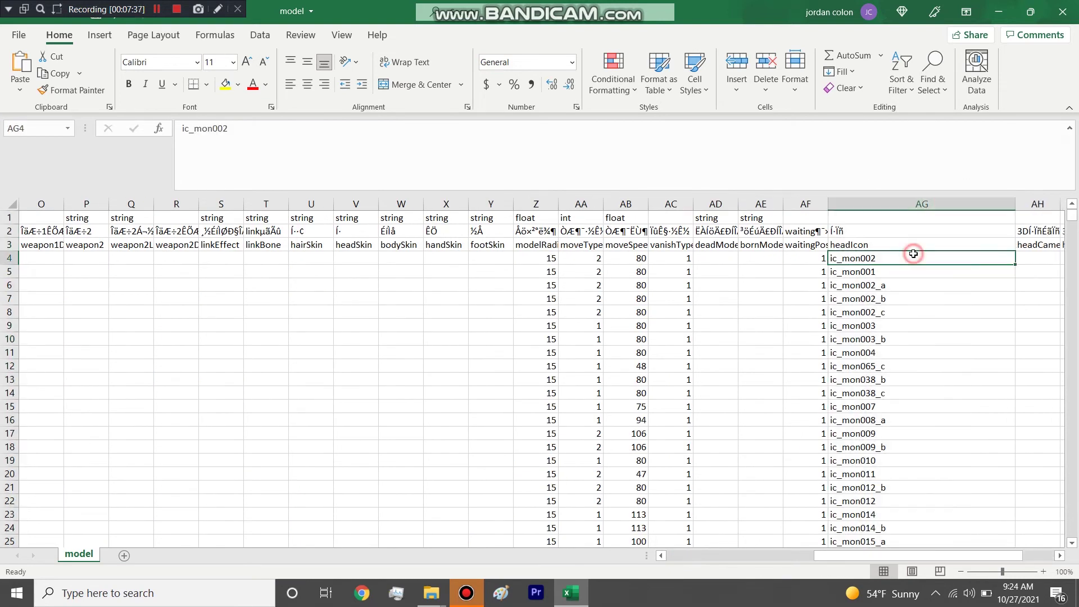
left_click(918, 204)
left_click(918, 298)
left_click(916, 204)
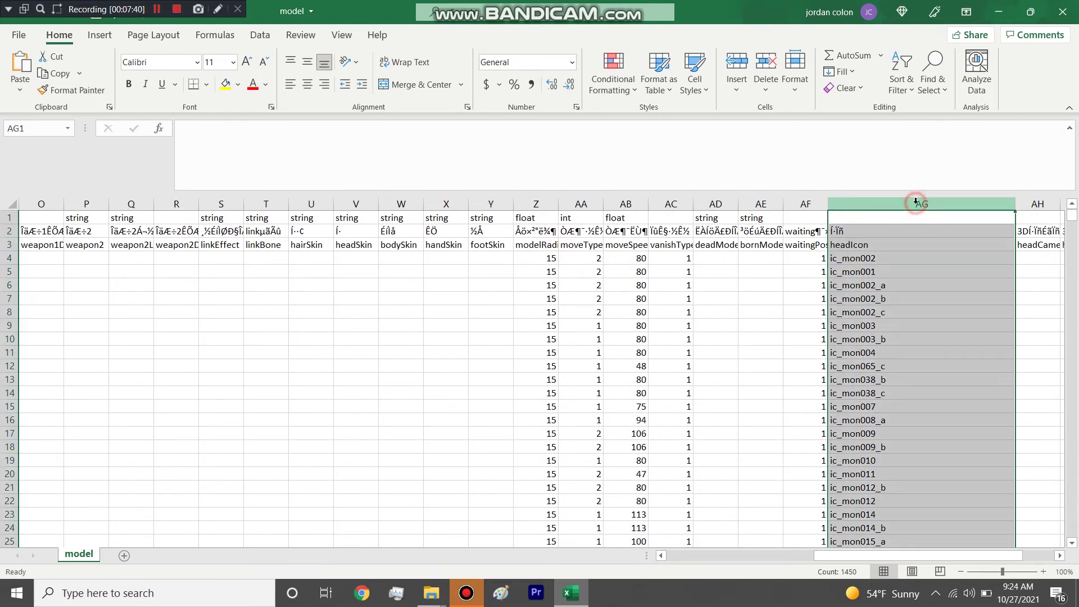
left_click(897, 284)
Select headIcon values AG4 through AG20 and check AG13 and AG5 (ic_mon001).
left_click_drag(878, 257, 888, 287)
left_click_drag(889, 357, 888, 450)
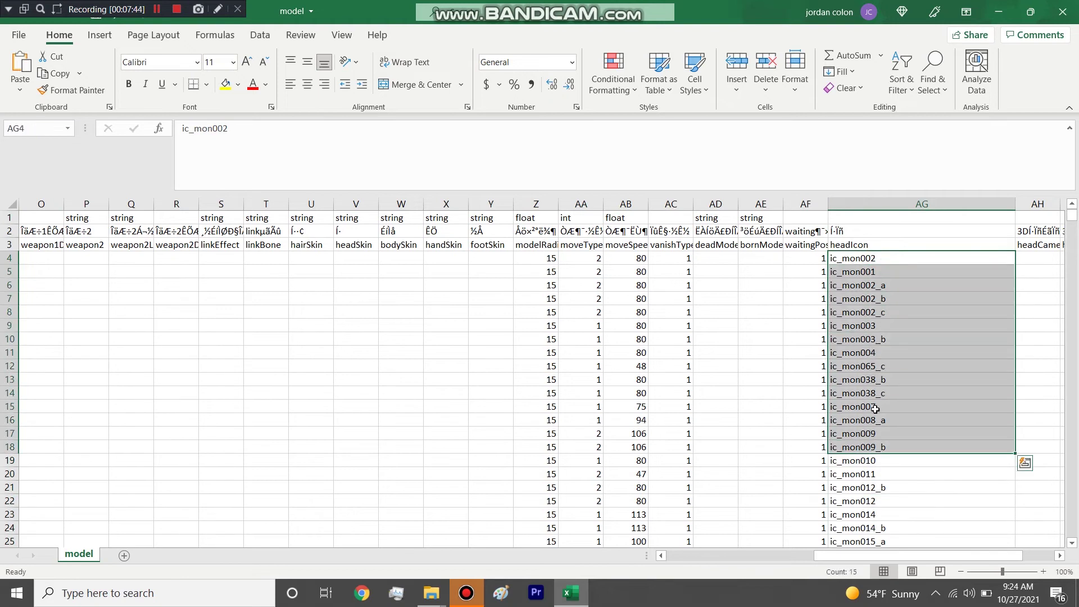
left_click(877, 378)
left_click_drag(881, 254, 890, 476)
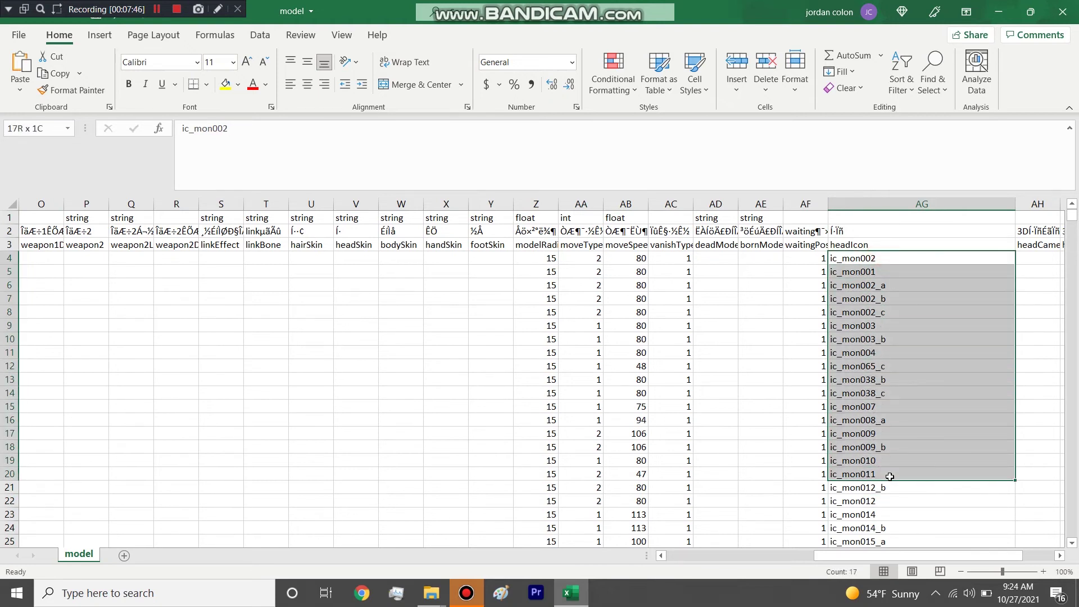
left_click(881, 202)
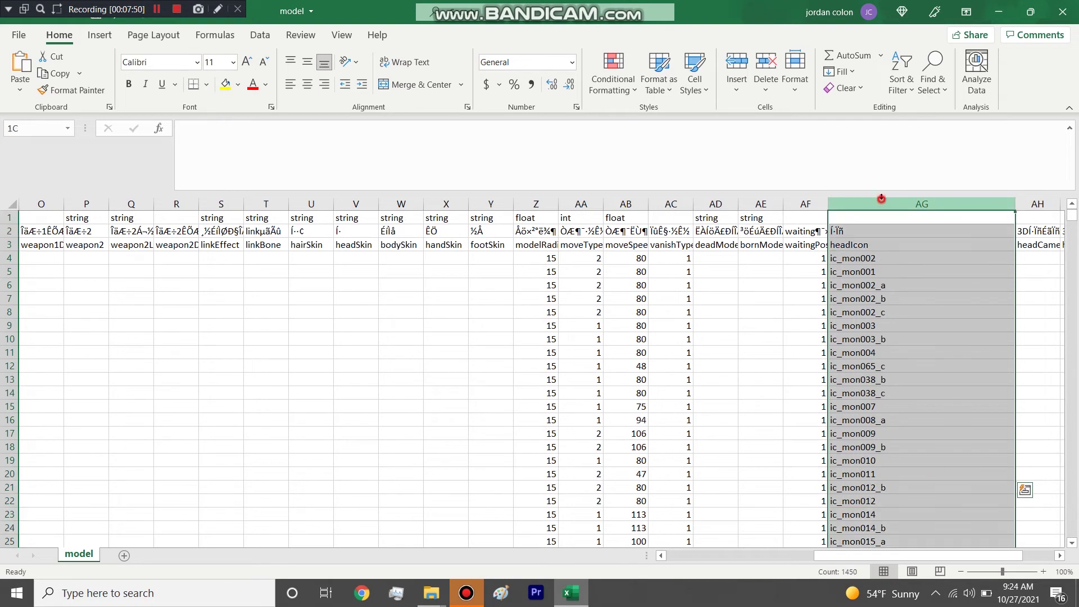
left_click(872, 268)
left_click(898, 202)
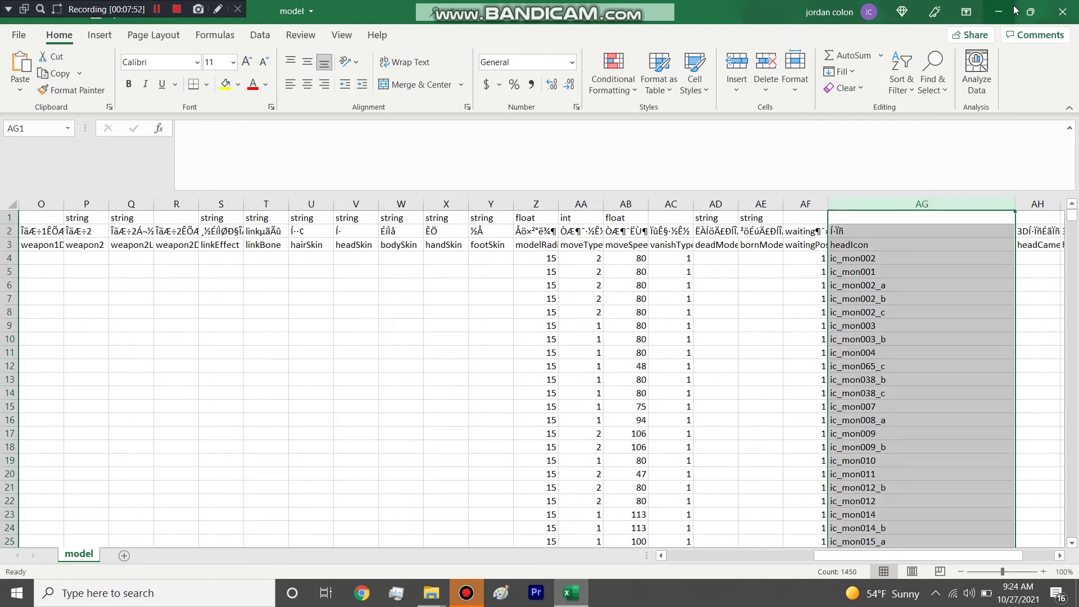
Close model.csv without saving and open the client's ui\textures folder.
left_click(1063, 12)
left_click(539, 313)
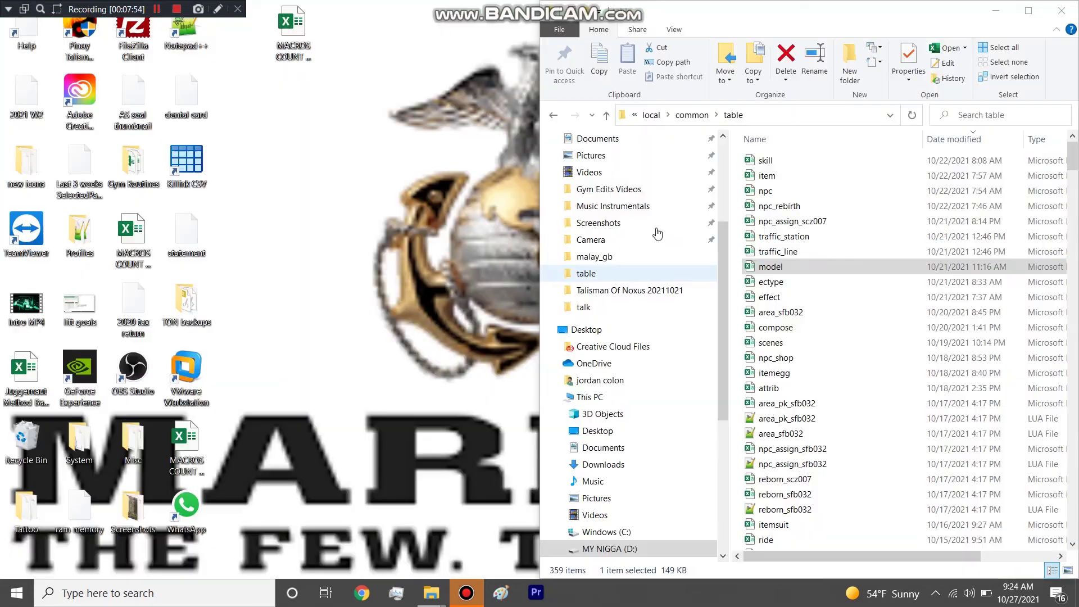
left_click(646, 115)
left_click(674, 115)
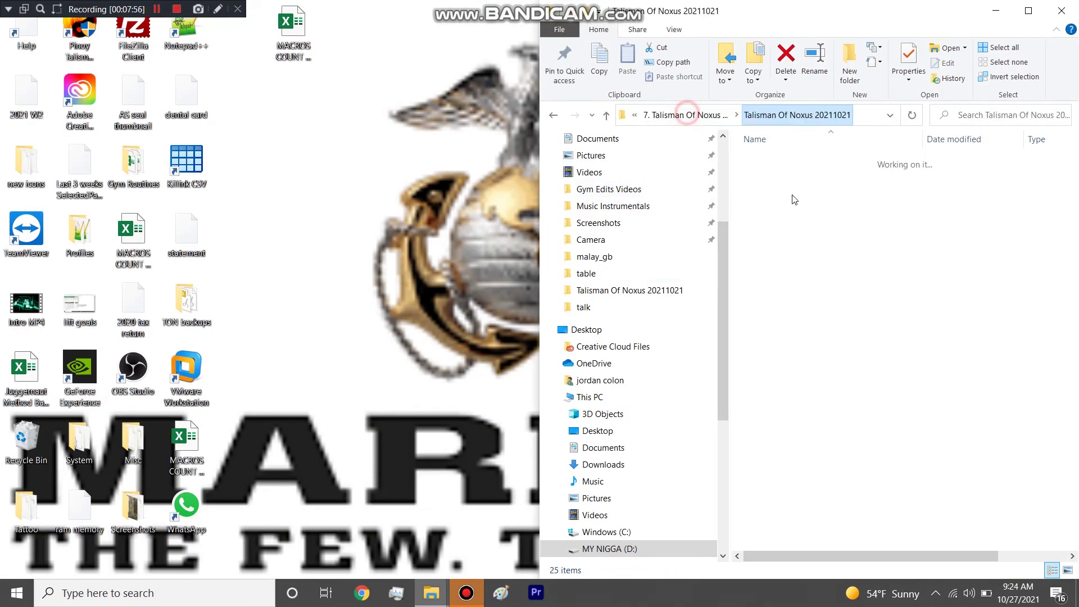
left_click(785, 313)
double_click(785, 313)
double_click(781, 176)
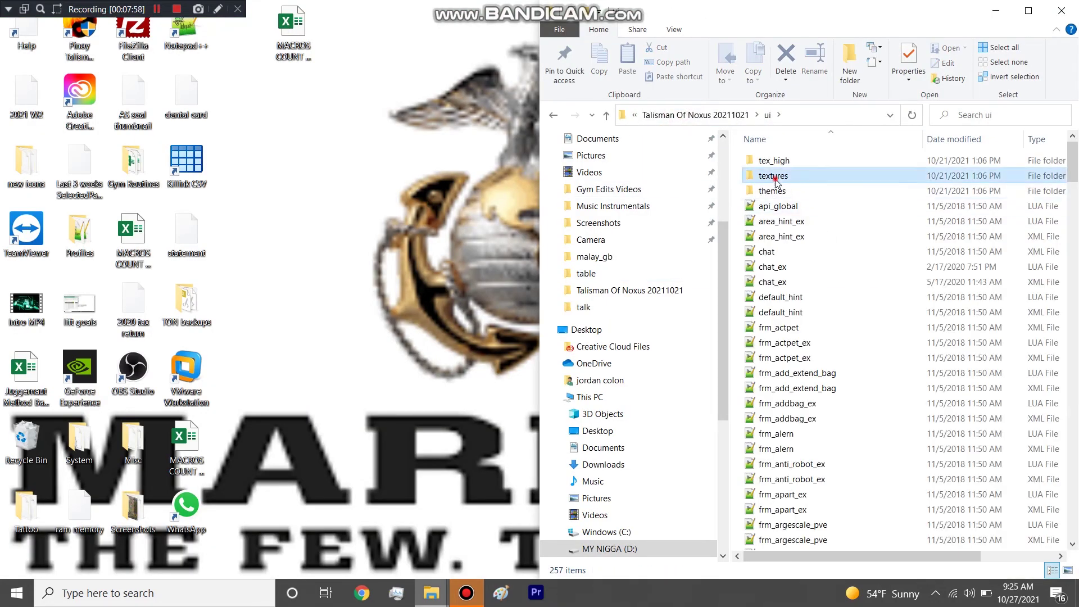
Open the model\texture folder from the Talisman Of Noxus 20211021 root.
left_click(686, 115)
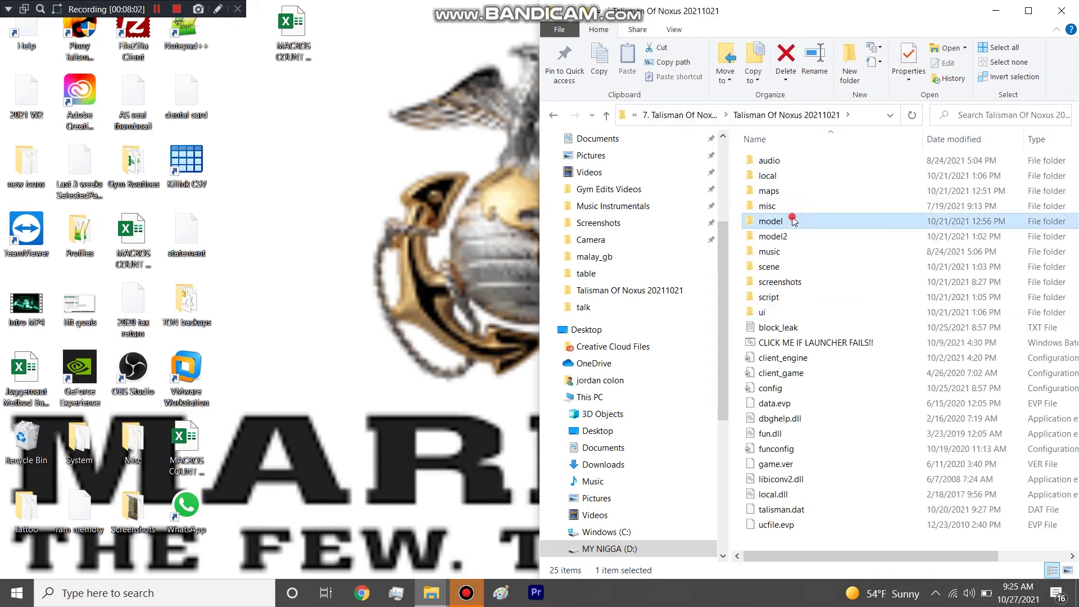
double_click(787, 221)
left_click(779, 191)
double_click(777, 191)
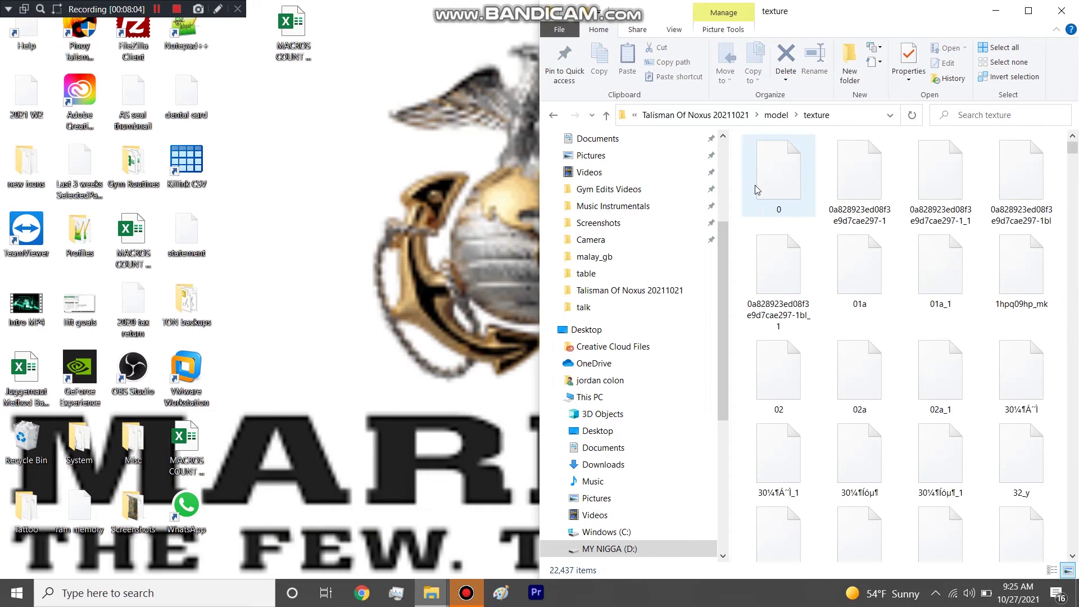
Marquee-select texture files, ending with ride050a_1_01 through ride050a_2_01.
mouse_move(735, 173)
left_mouse_down()
mouse_move(1024, 430)
mouse_move(1024, 489)
mouse_move(733, 173)
left_mouse_up()
mouse_move(739, 168)
left_mouse_down()
mouse_move(965, 415)
mouse_move(950, 495)
mouse_move(793, 185)
mouse_move(738, 167)
left_mouse_up()
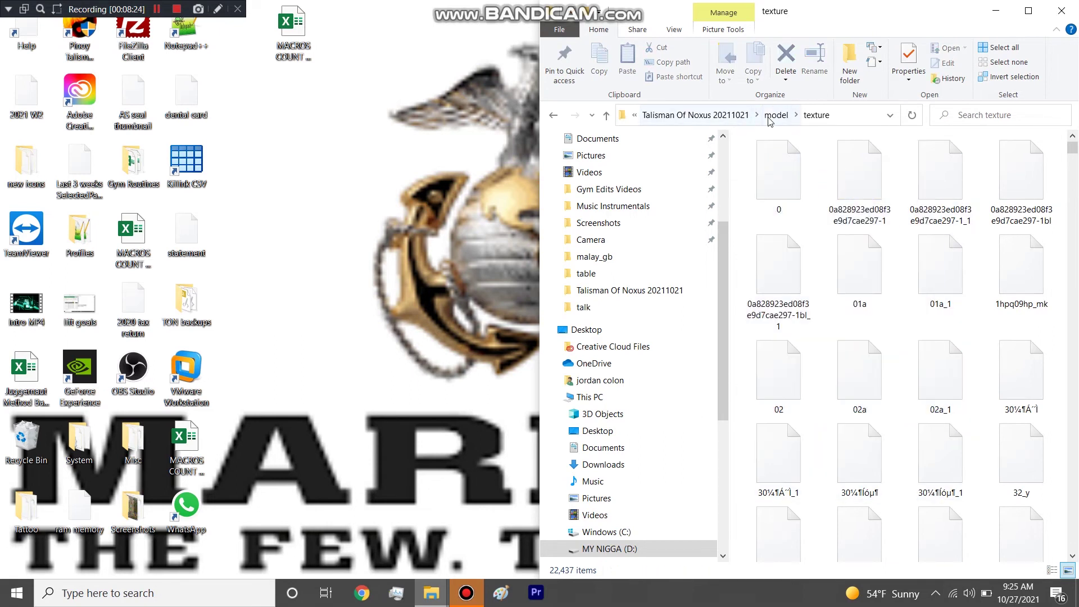
scroll(877, 180, "down", 10)
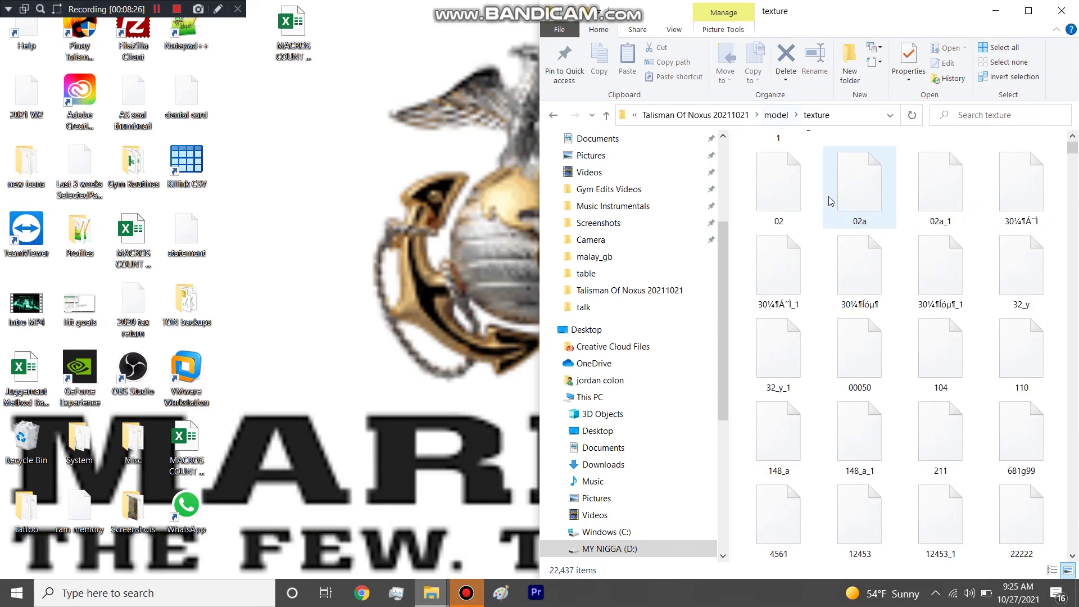
left_click_drag(1073, 147, 1060, 417)
left_click_drag(737, 188, 1017, 199)
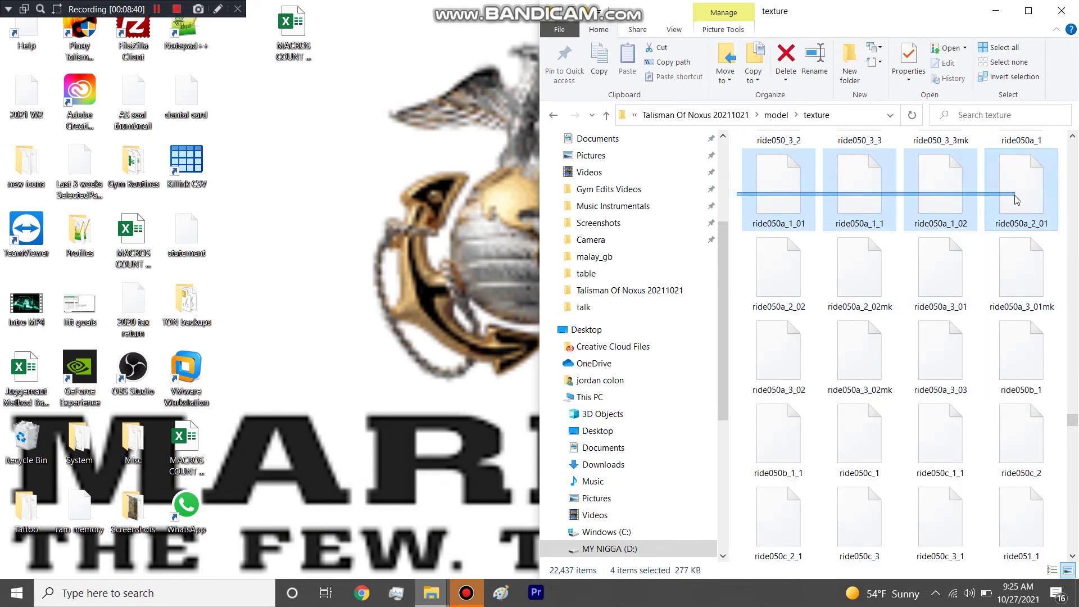
left_click(757, 194)
left_click_drag(738, 181, 1023, 196)
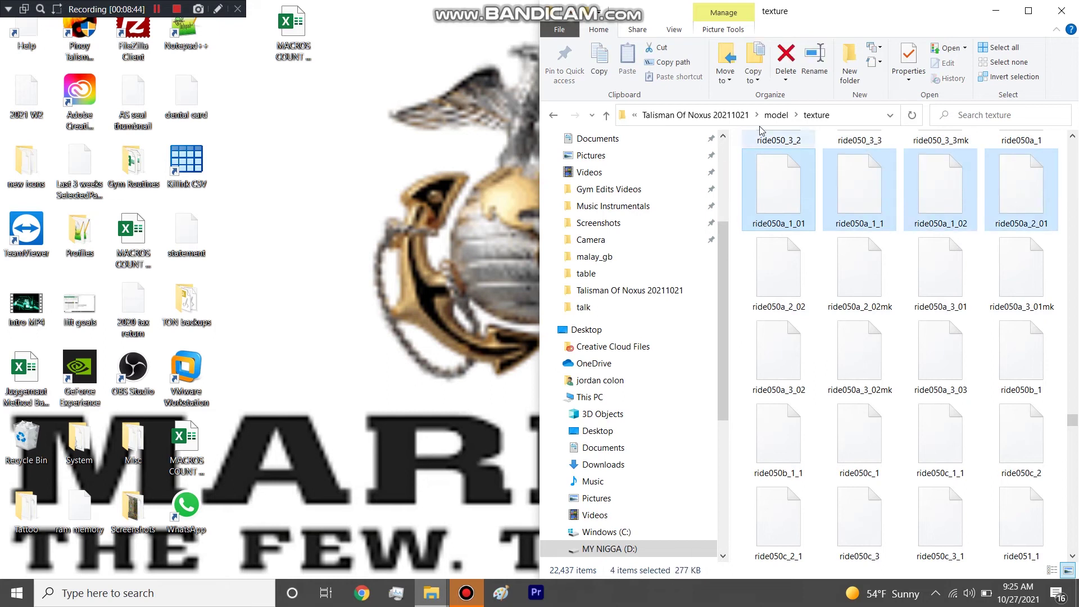
left_click(776, 115)
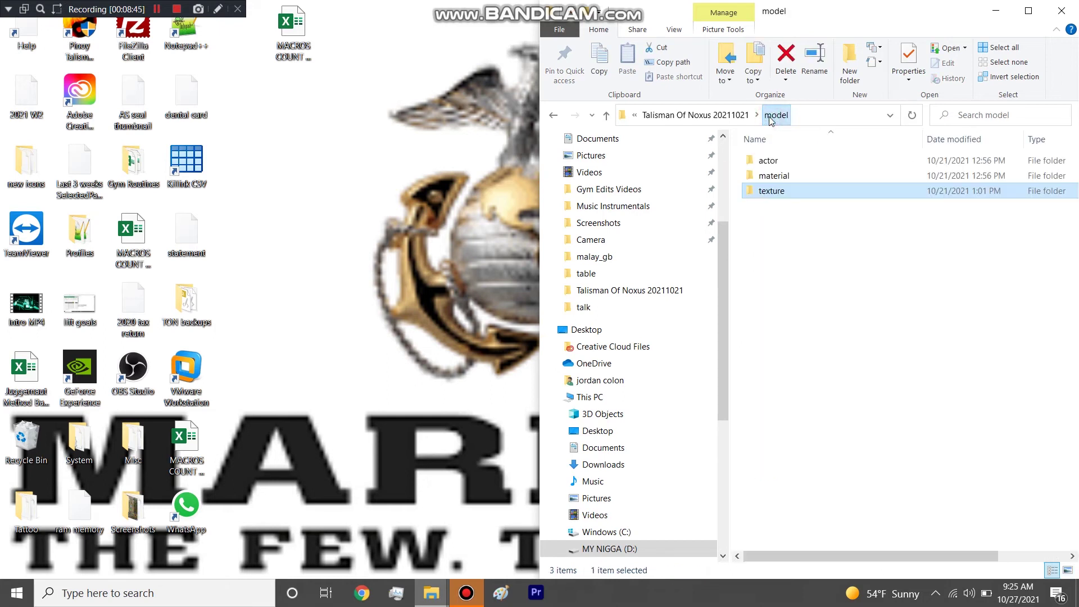
Open model\material and scroll through its files.
double_click(779, 176)
scroll(798, 242, "down", 20)
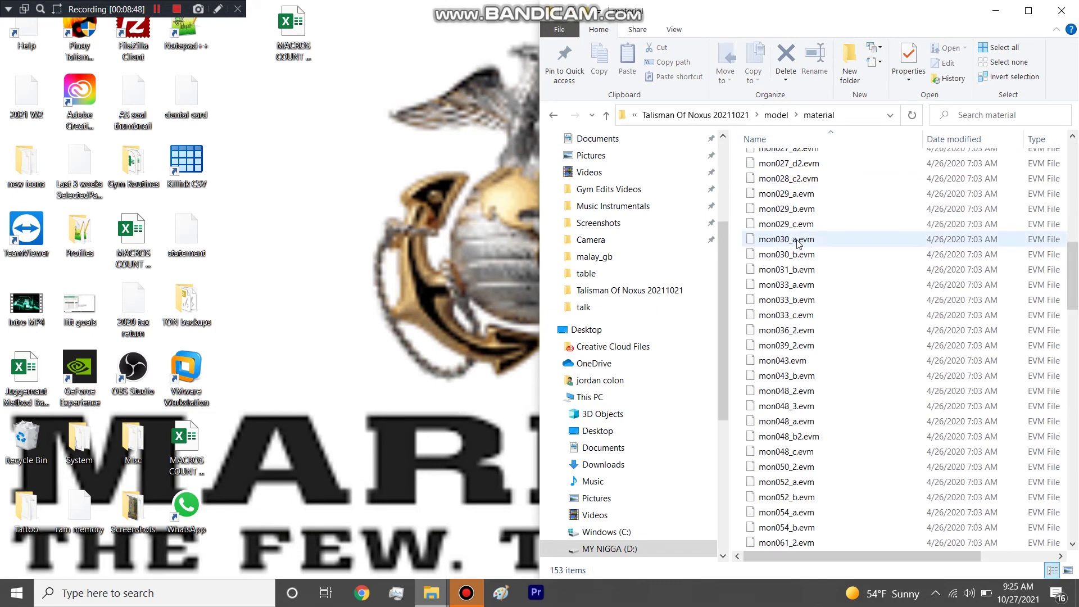
scroll(798, 241, "up", 20)
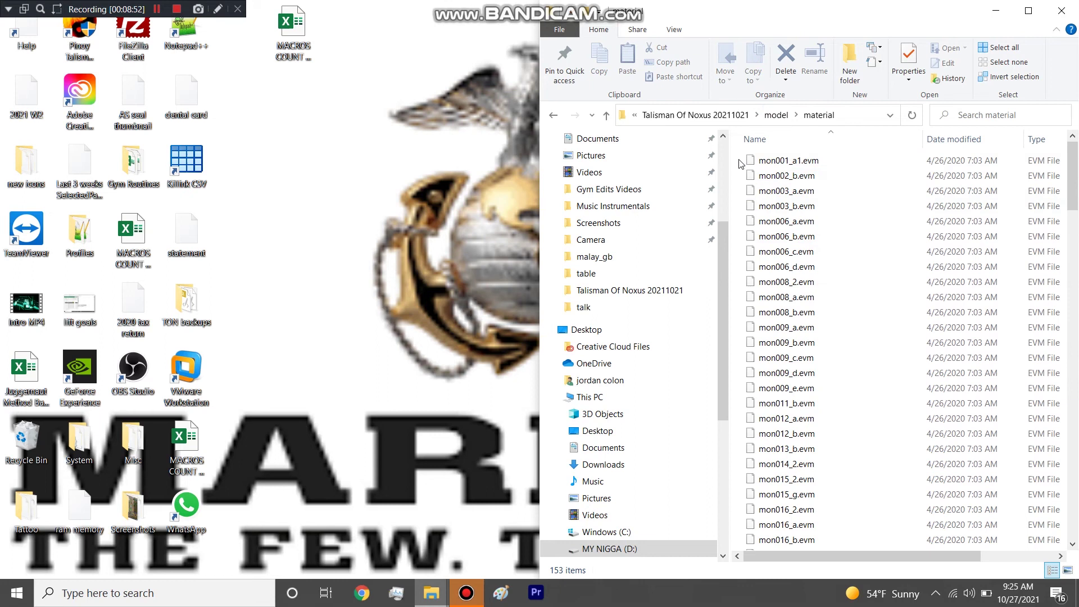
left_click_drag(743, 163, 736, 194)
scroll(736, 194, "down", 15)
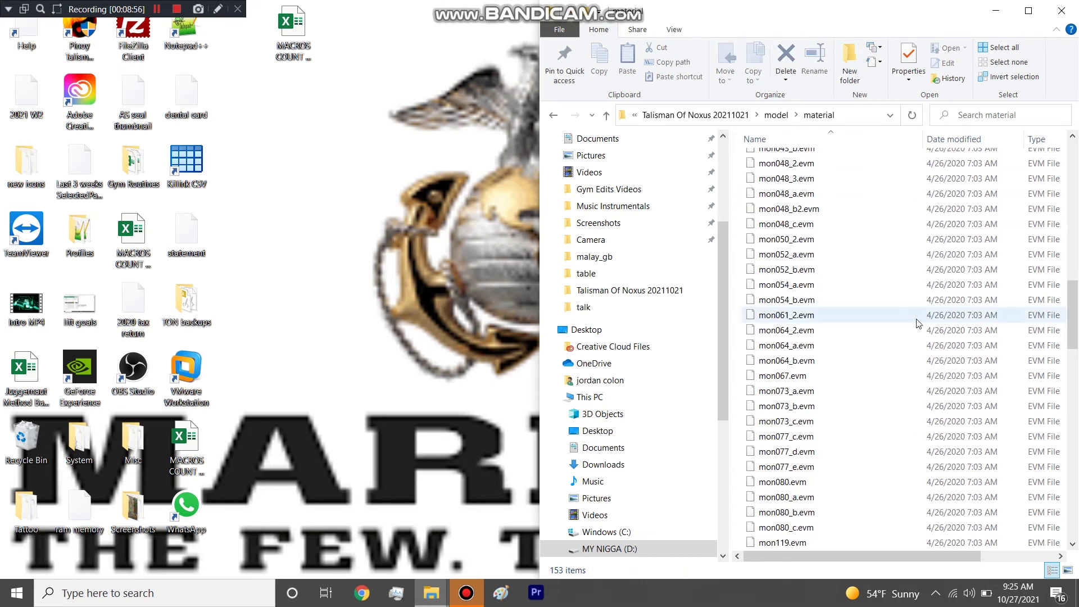
scroll(896, 289, "down", 15)
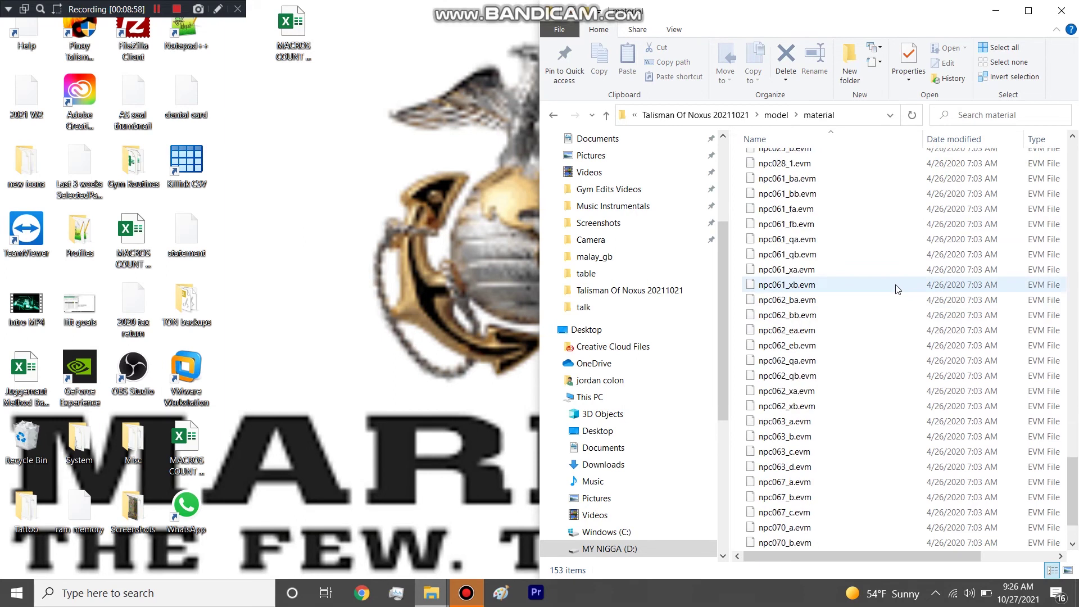
Go back to the client root, peek into model2, and reopen model.
left_click(789, 114)
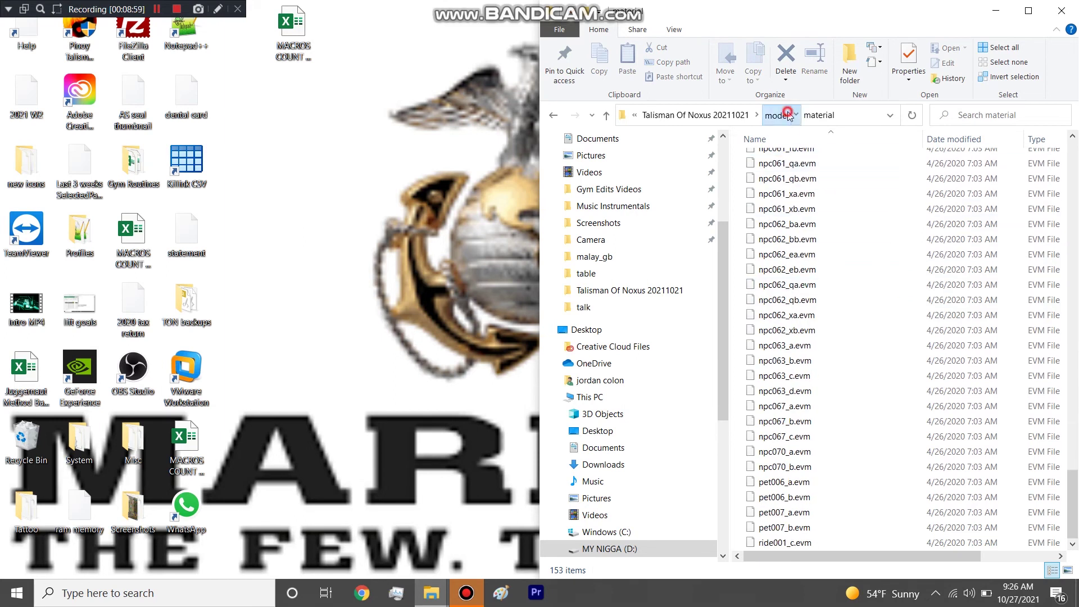
left_click(725, 115)
double_click(749, 235)
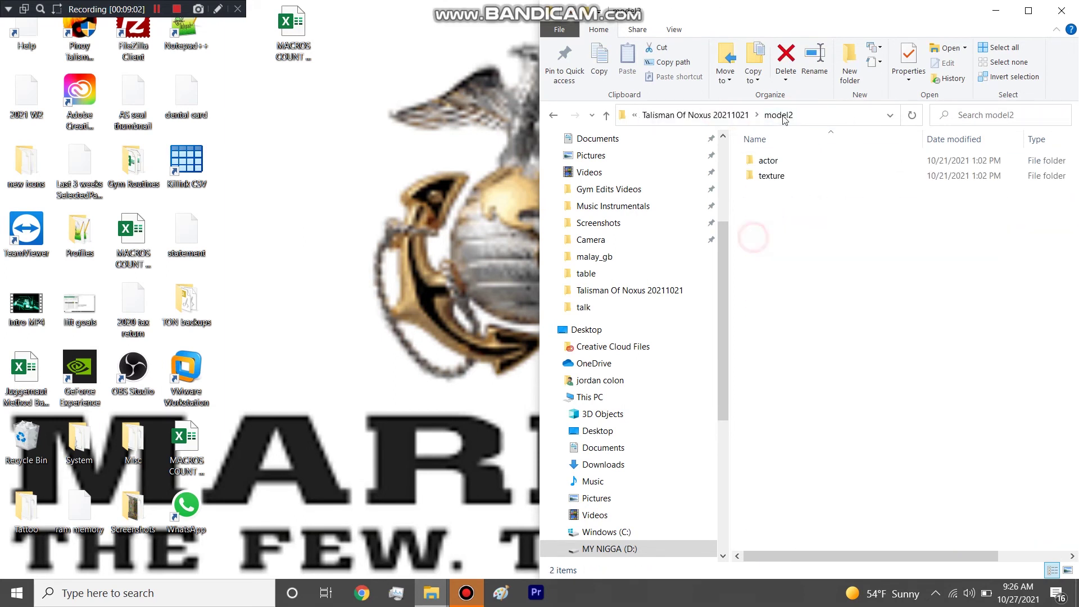
left_click(740, 119)
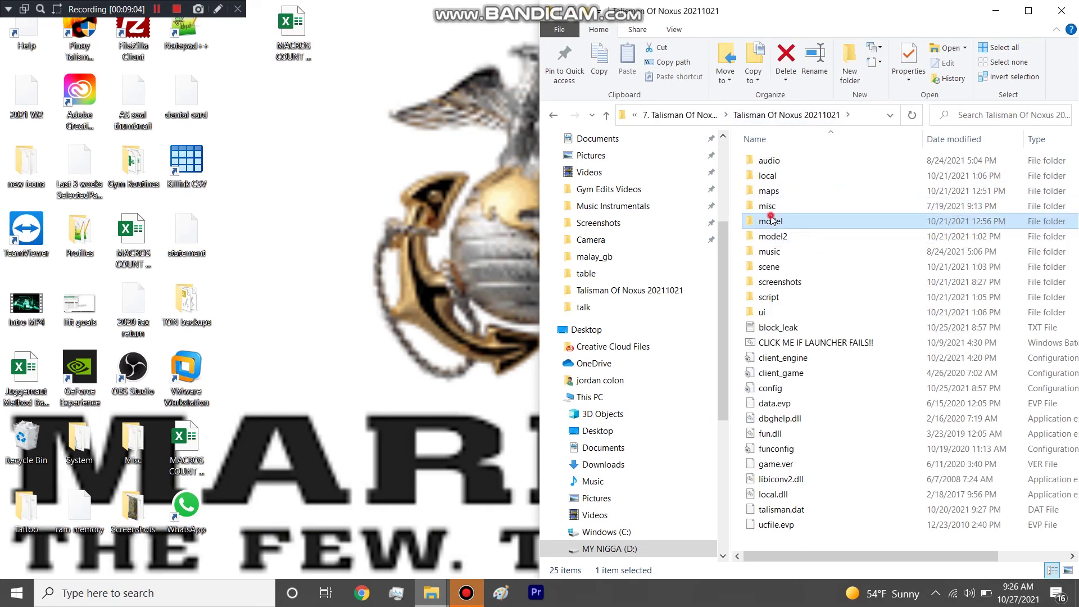
double_click(770, 216)
Revisit model\texture, then open the scene folder from Talisman Of Noxus 20211021.
left_click(732, 114)
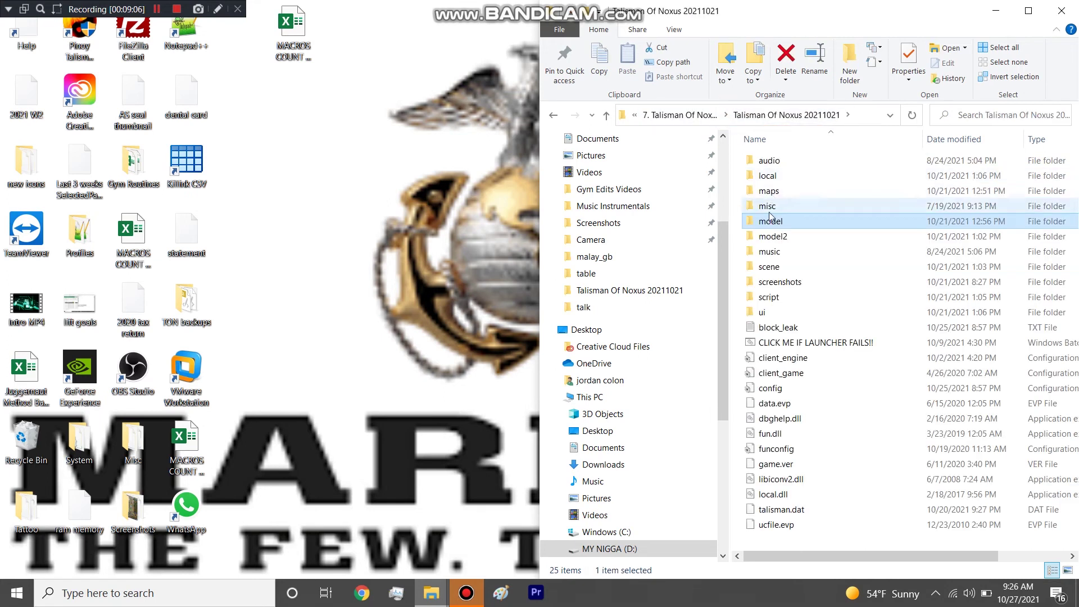
double_click(768, 216)
double_click(769, 191)
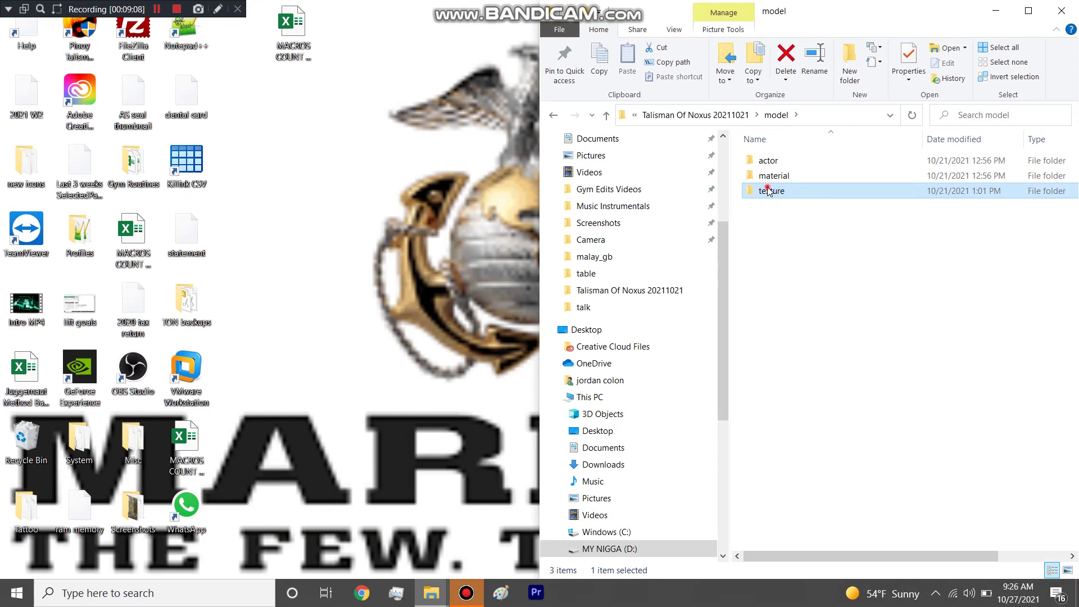
left_click(734, 114)
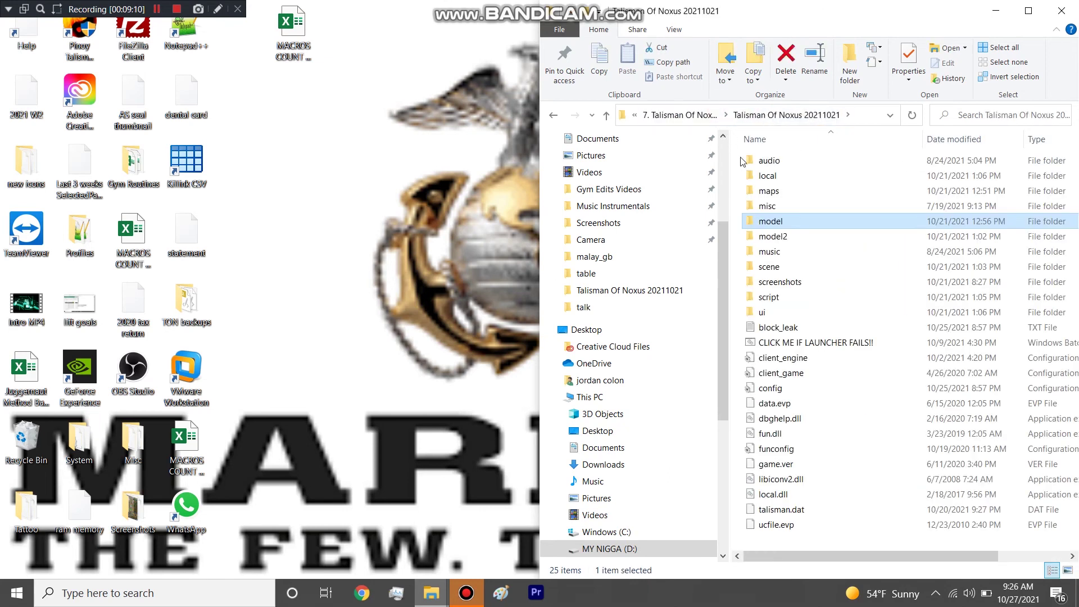
double_click(771, 267)
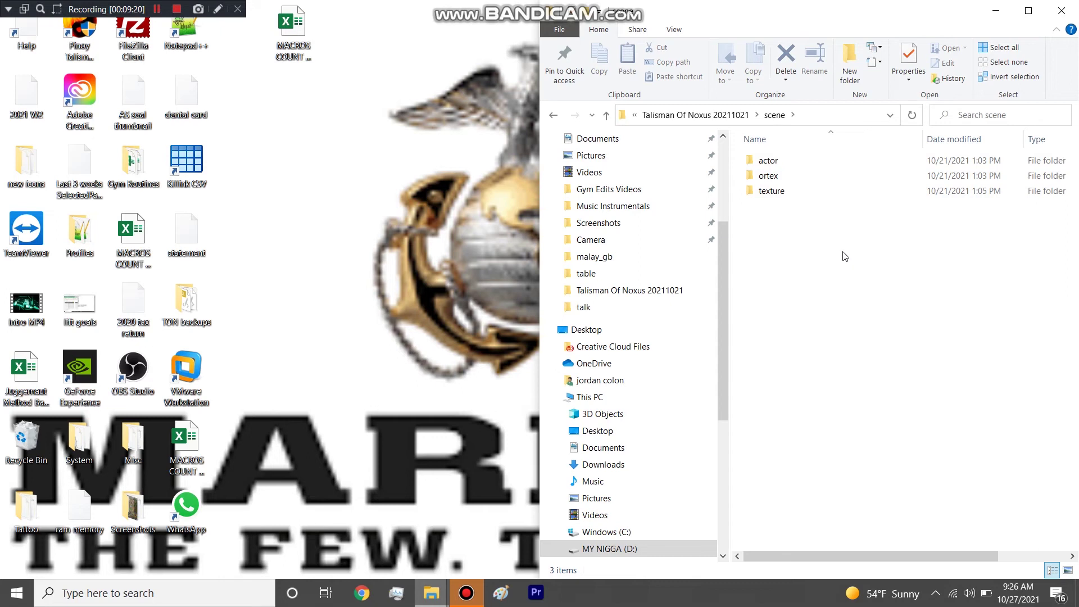
Open scene\texture\minimap and look inside the fb001 folder.
scroll(689, 242, "up", 4)
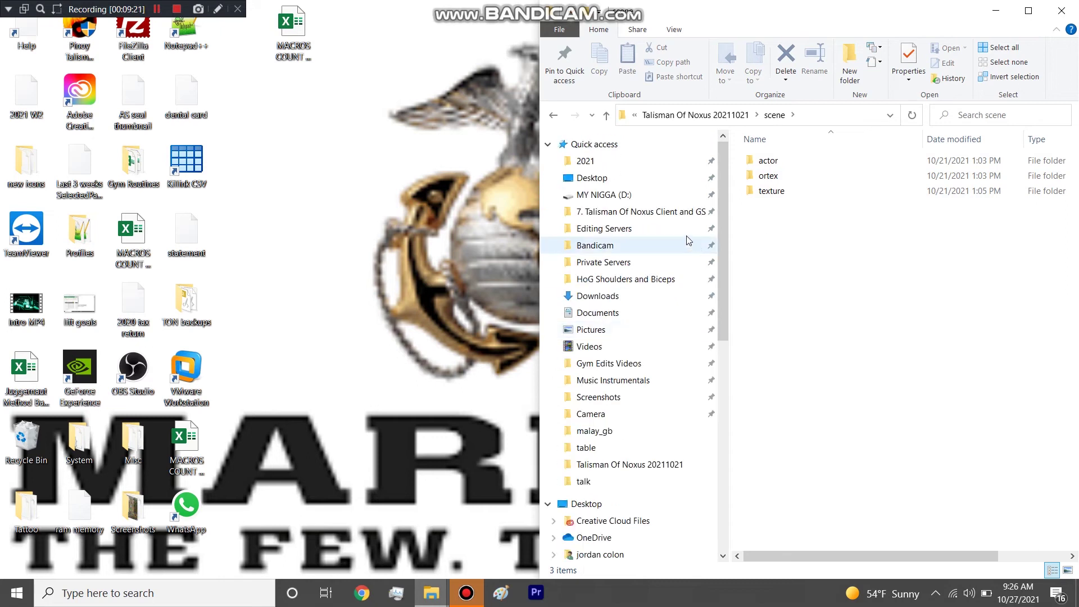
double_click(772, 192)
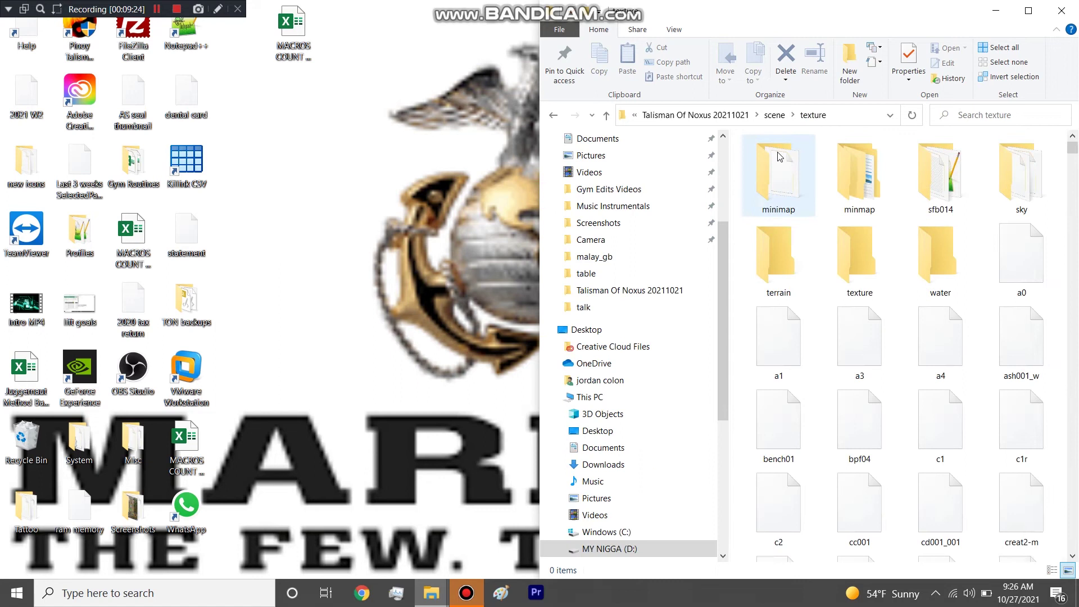
double_click(778, 154)
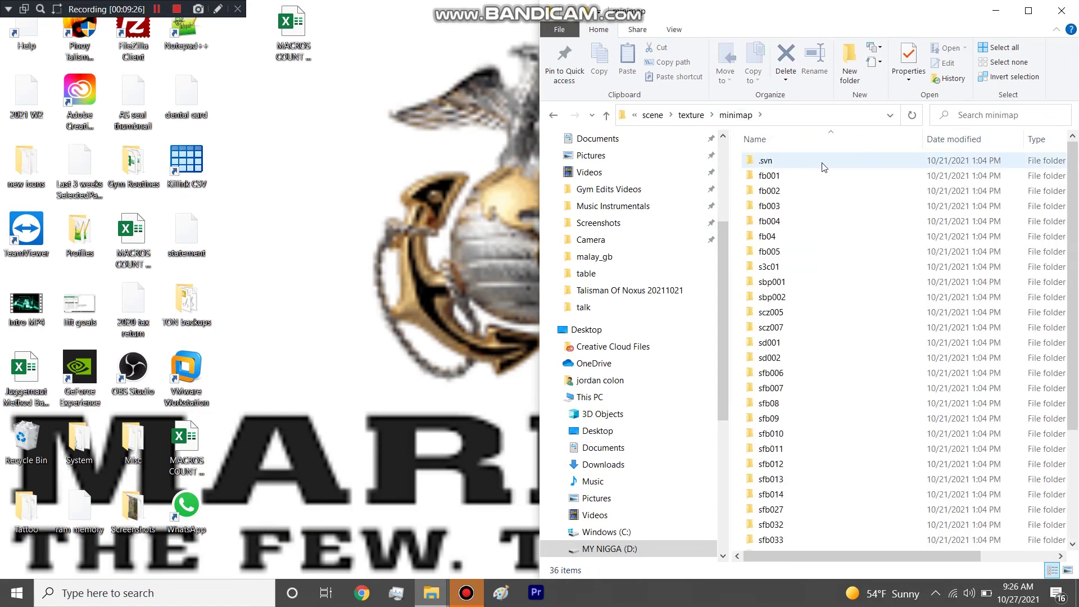
double_click(780, 175)
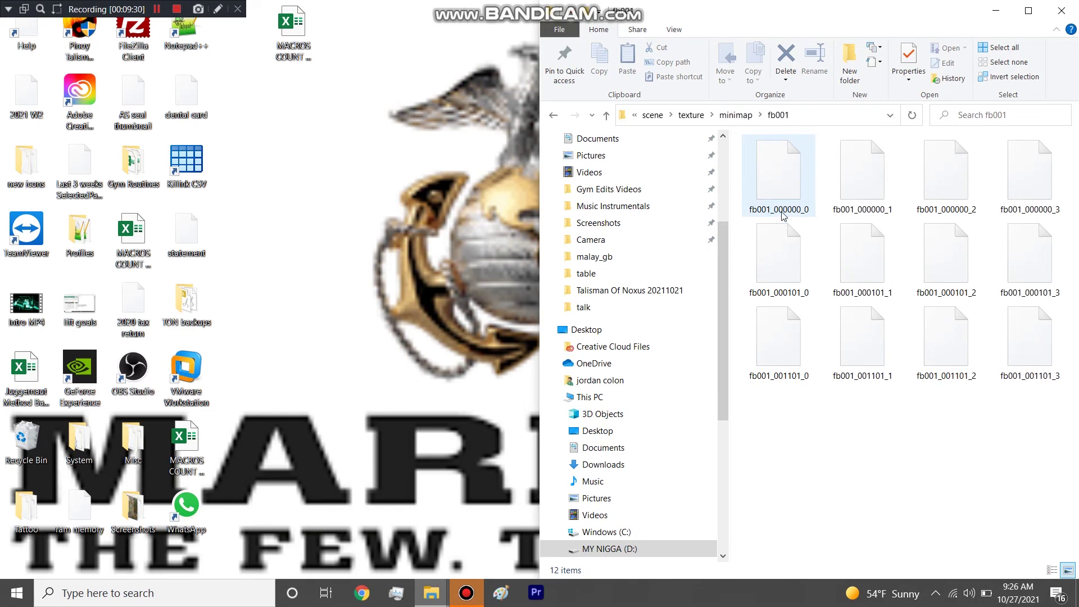
left_click(727, 117)
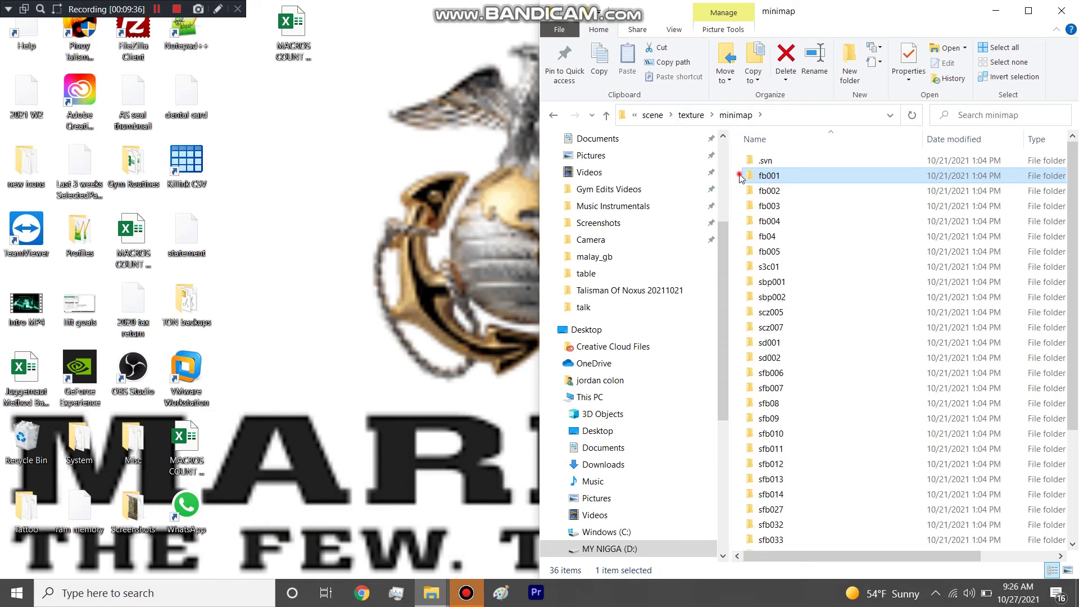
left_click(691, 115)
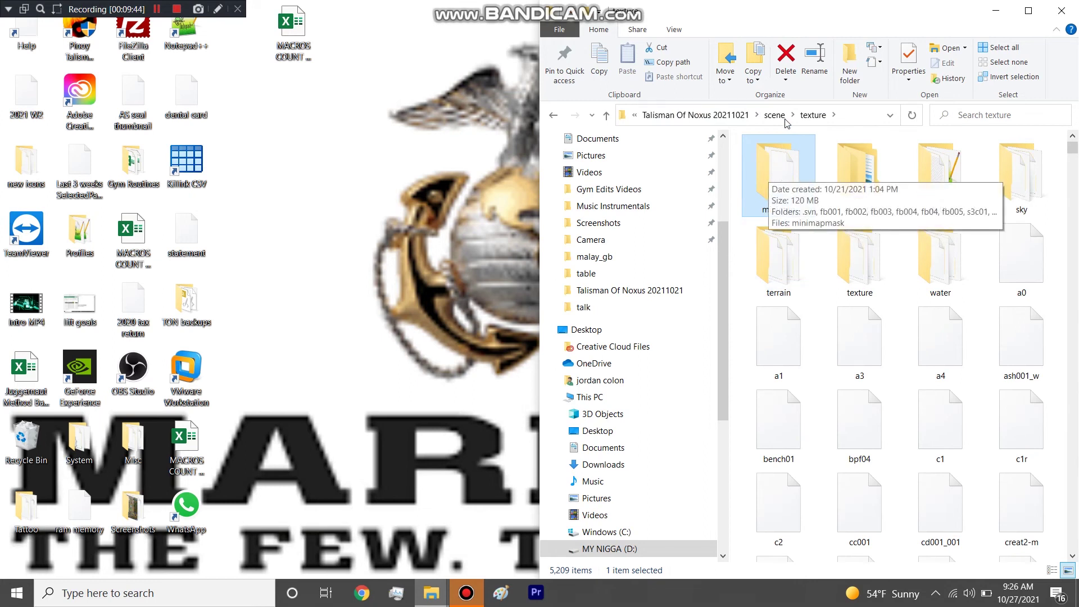
Open the sfb006 minimap folder, then return to scene\texture.
double_click(784, 171)
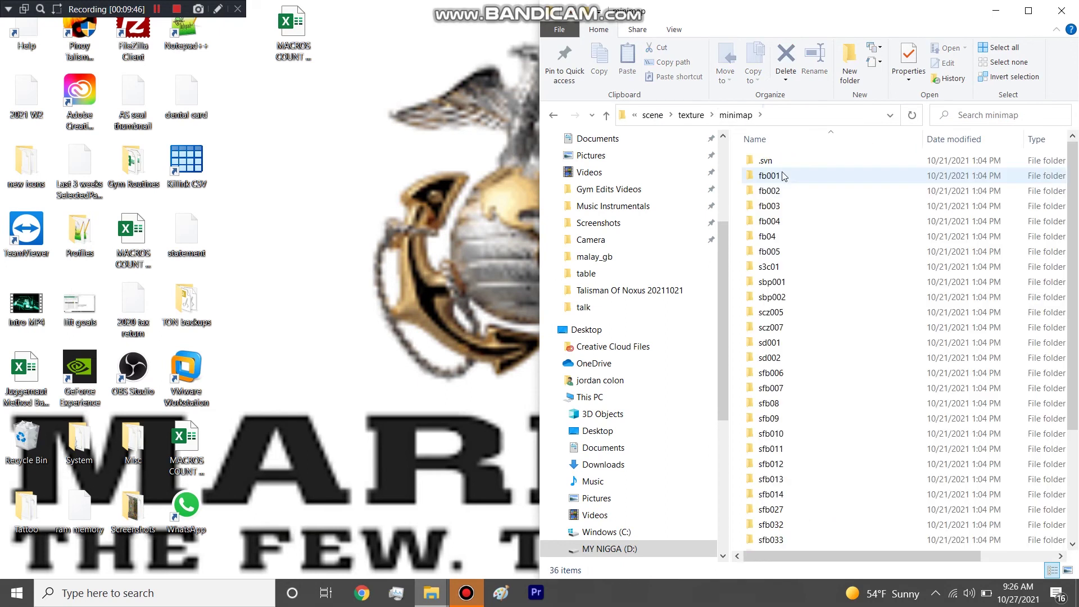
scroll(782, 176, "down", 4)
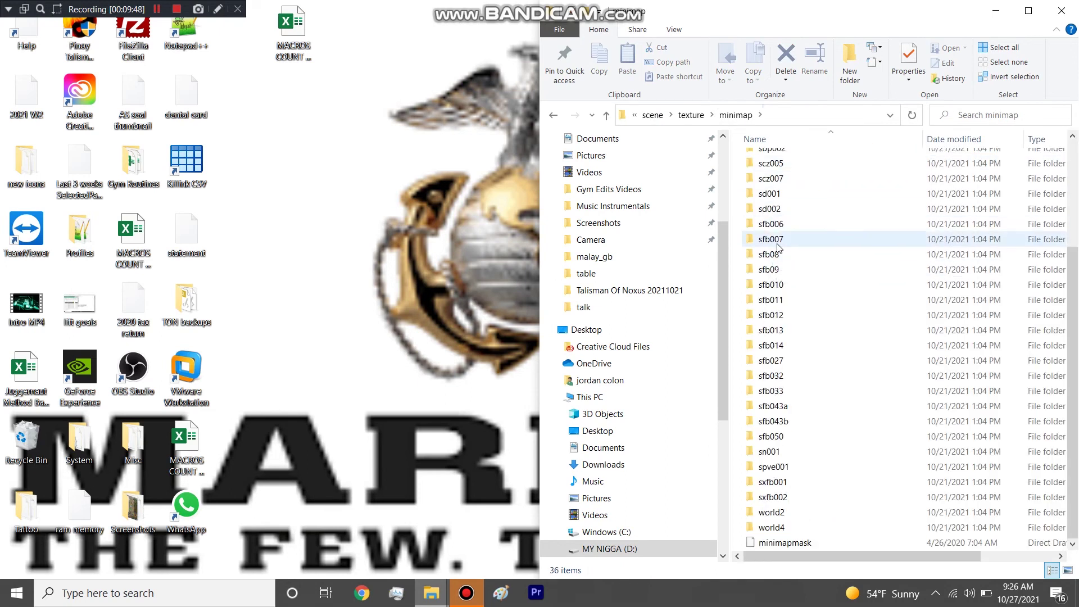
right_click(770, 225)
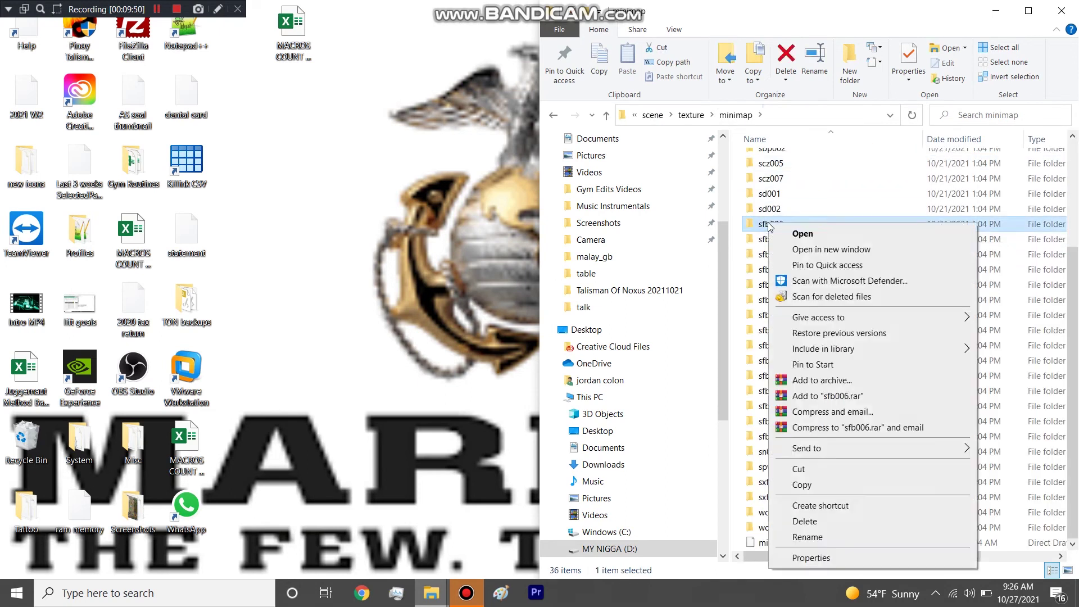
left_click(748, 228)
double_click(772, 225)
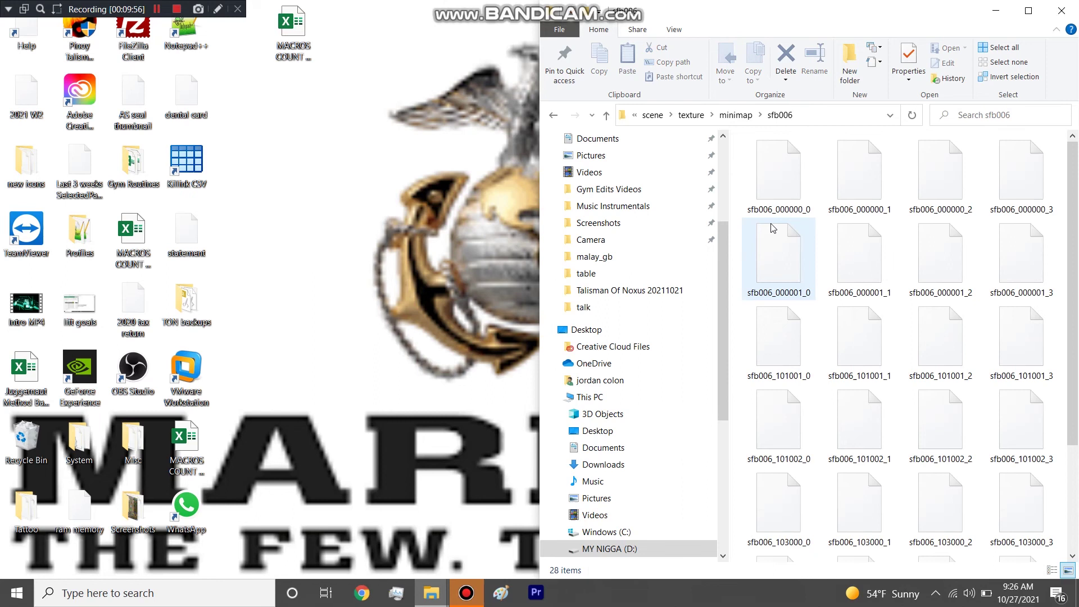
left_click(736, 115)
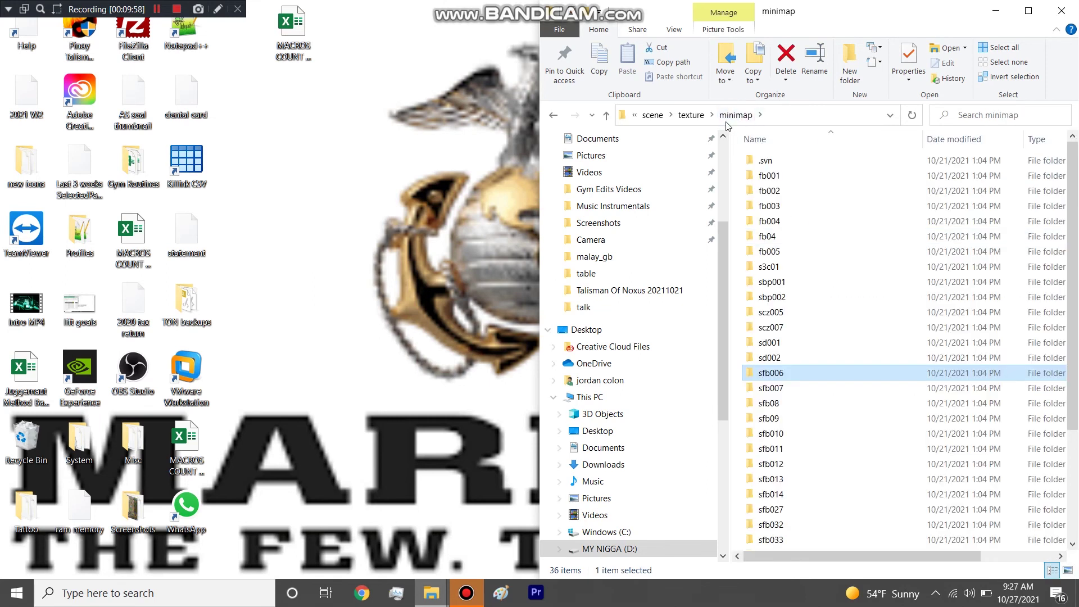
left_click(692, 114)
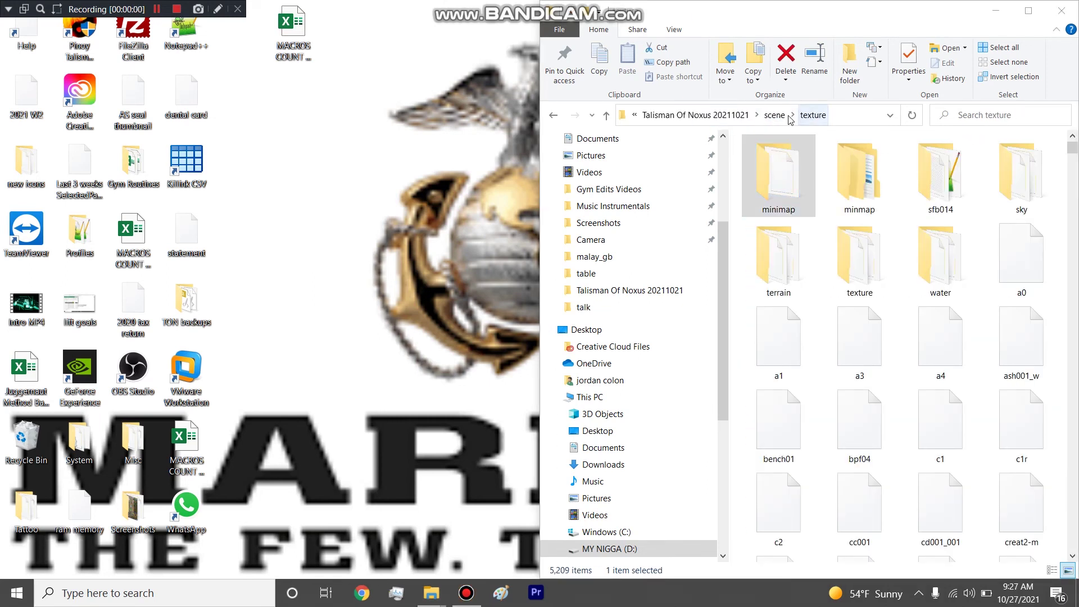
Return to the Talisman Of Noxus 20211021 root and peek inside the local folder.
left_click(776, 117)
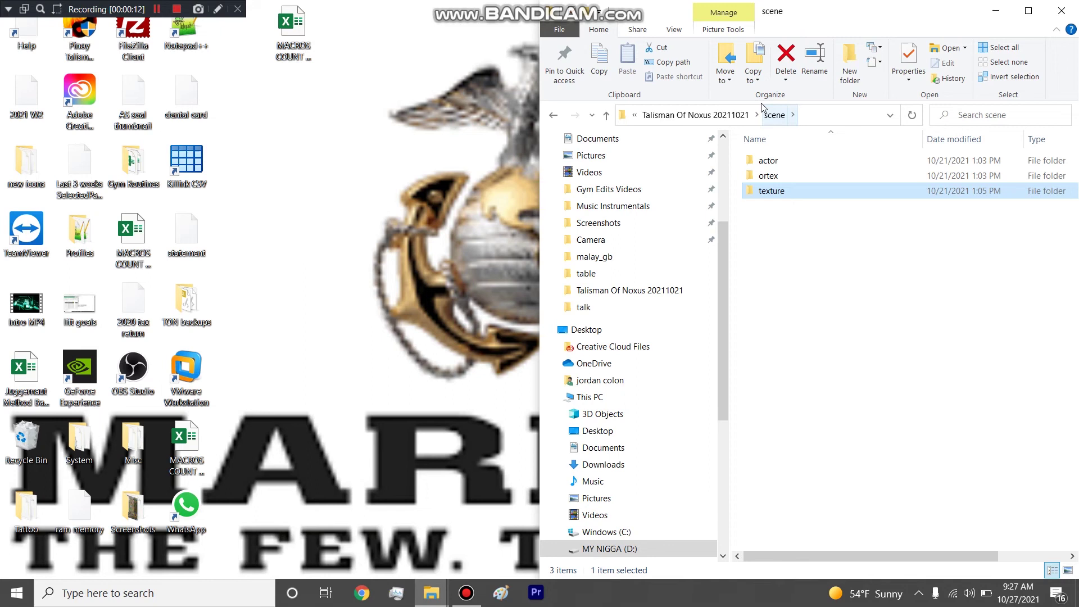
left_click(728, 119)
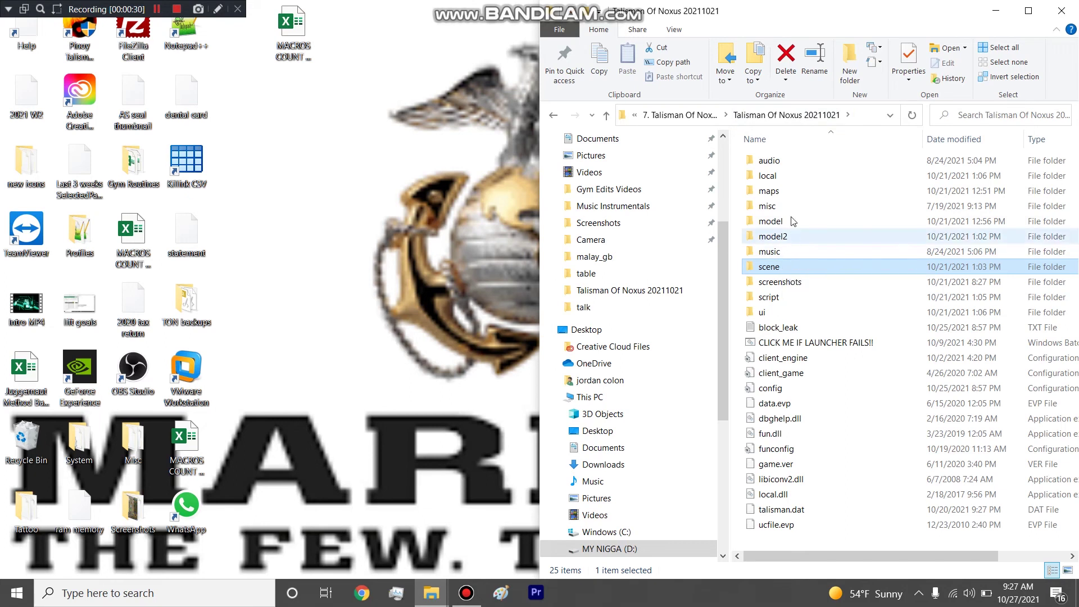
left_click(772, 176)
double_click(772, 176)
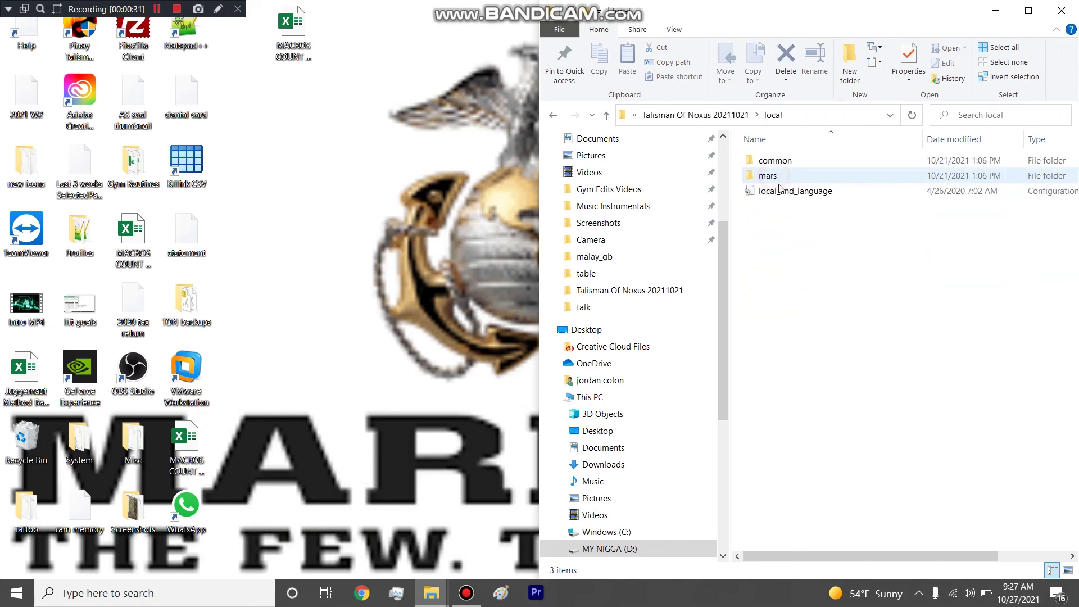
left_click(733, 116)
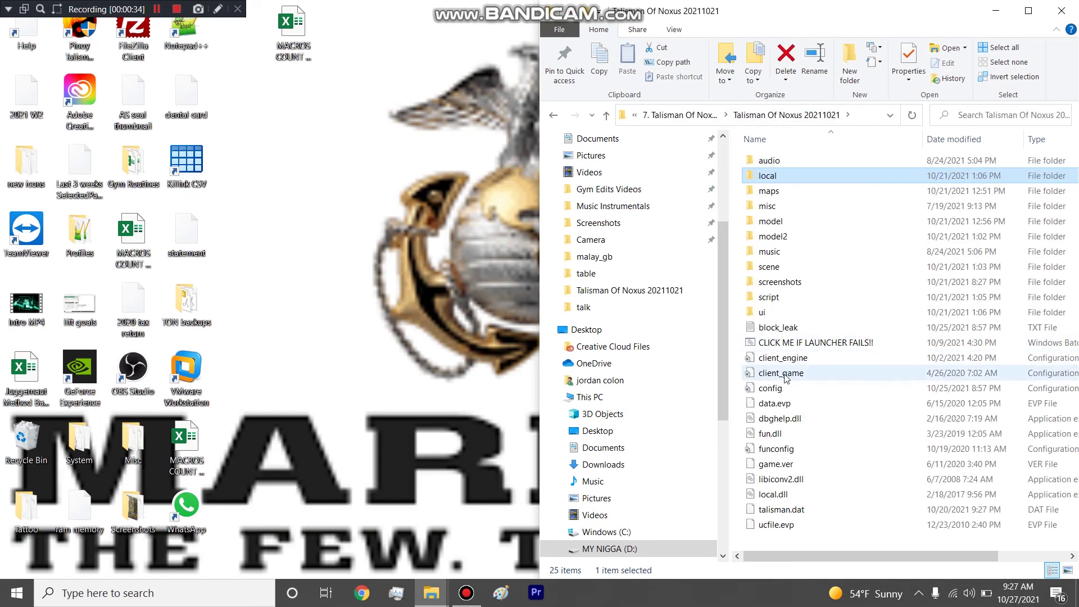
Glance at the client_engine and client_game config files, then close them.
double_click(784, 358)
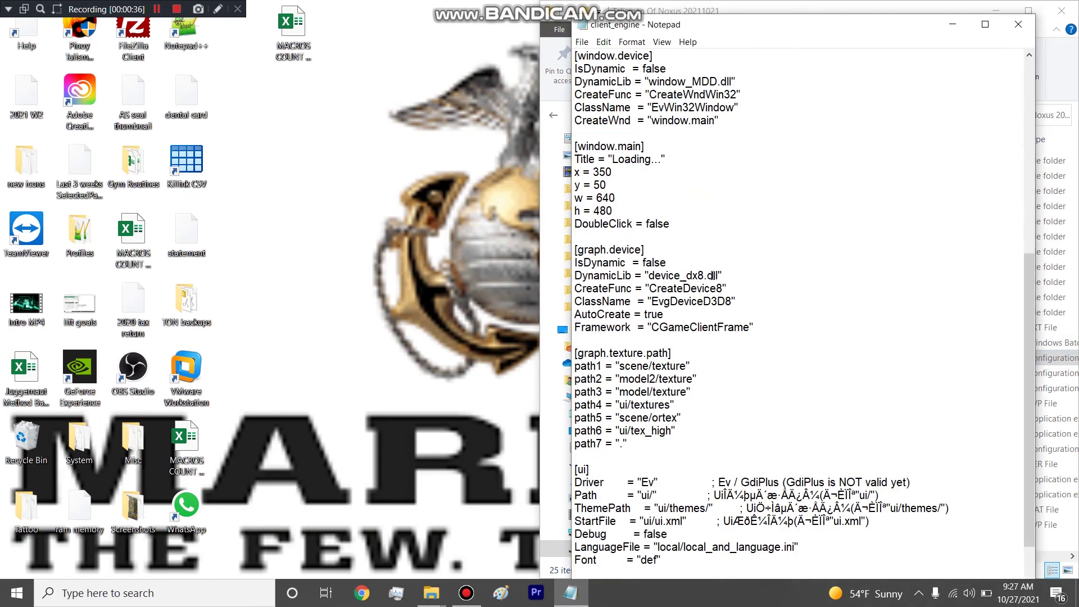
left_click(1019, 25)
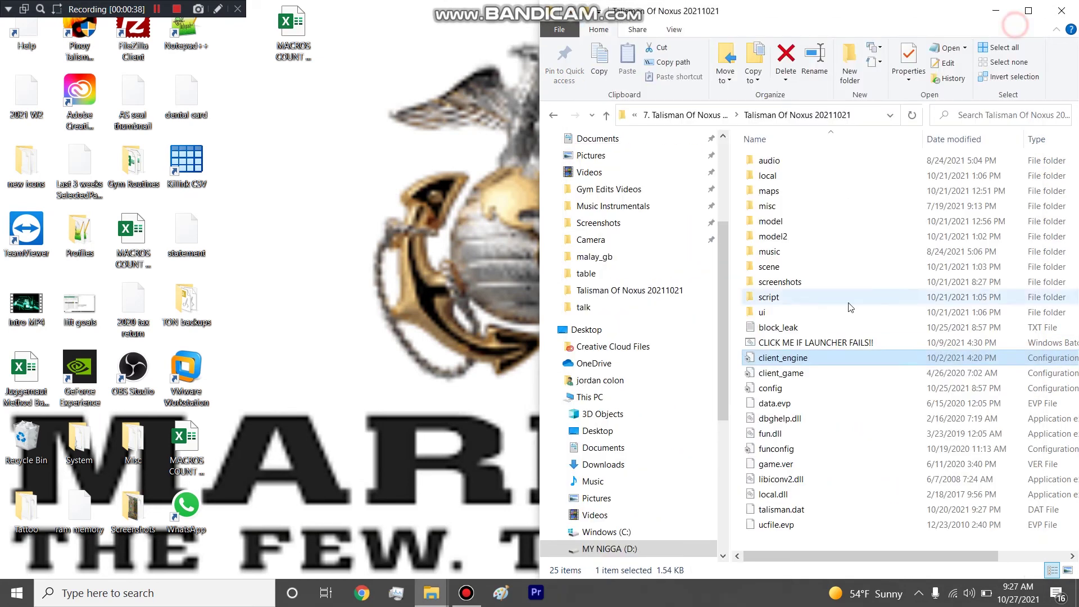
double_click(821, 366)
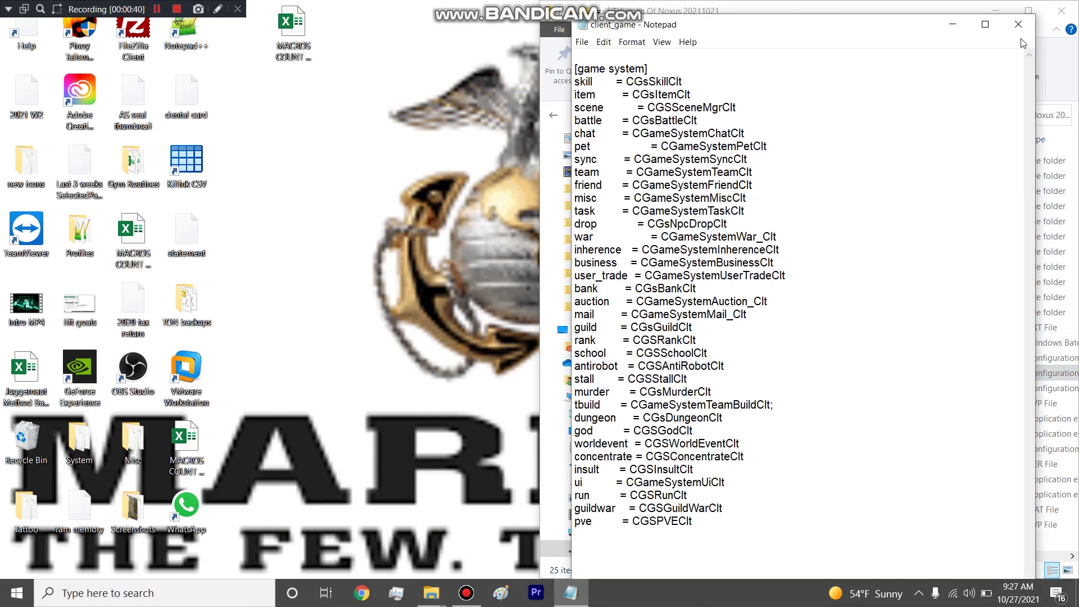
left_click(1018, 24)
Open the server_game config from game_server\game_server in Notepad.
left_click(697, 114)
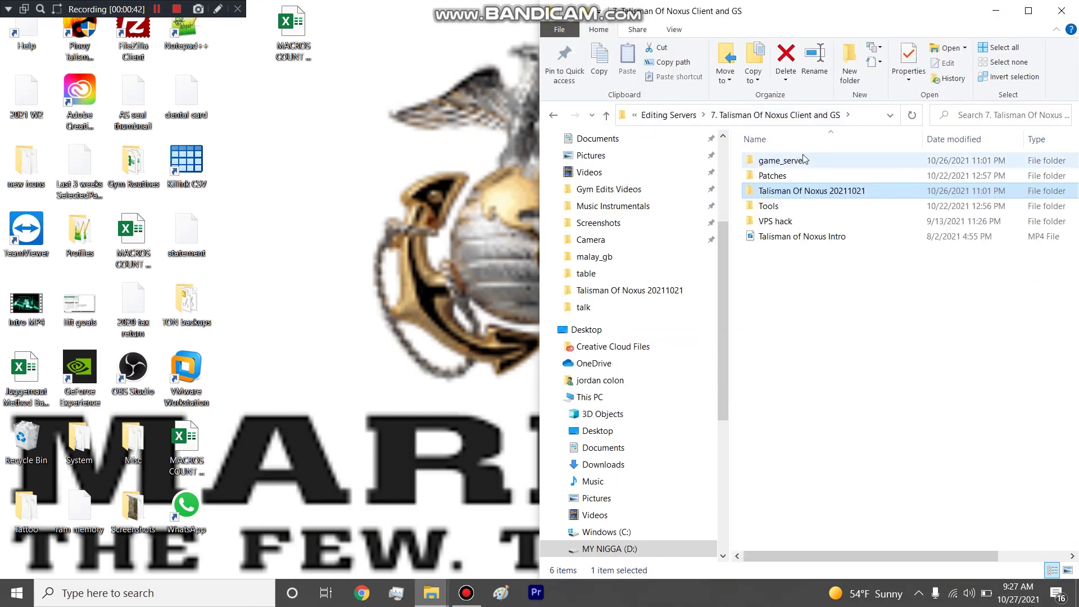
double_click(803, 160)
double_click(802, 159)
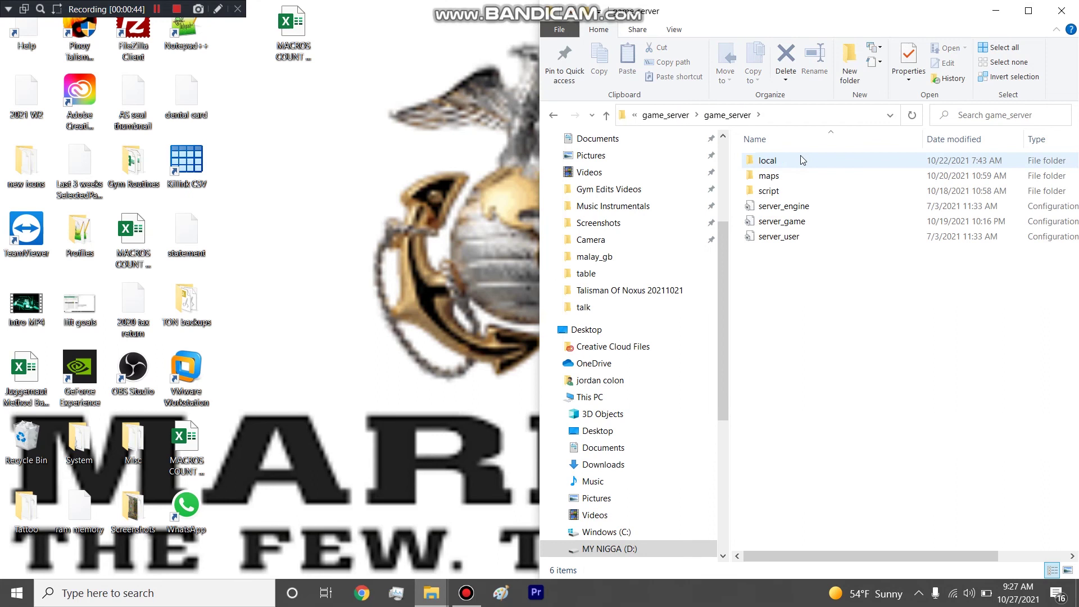
double_click(782, 221)
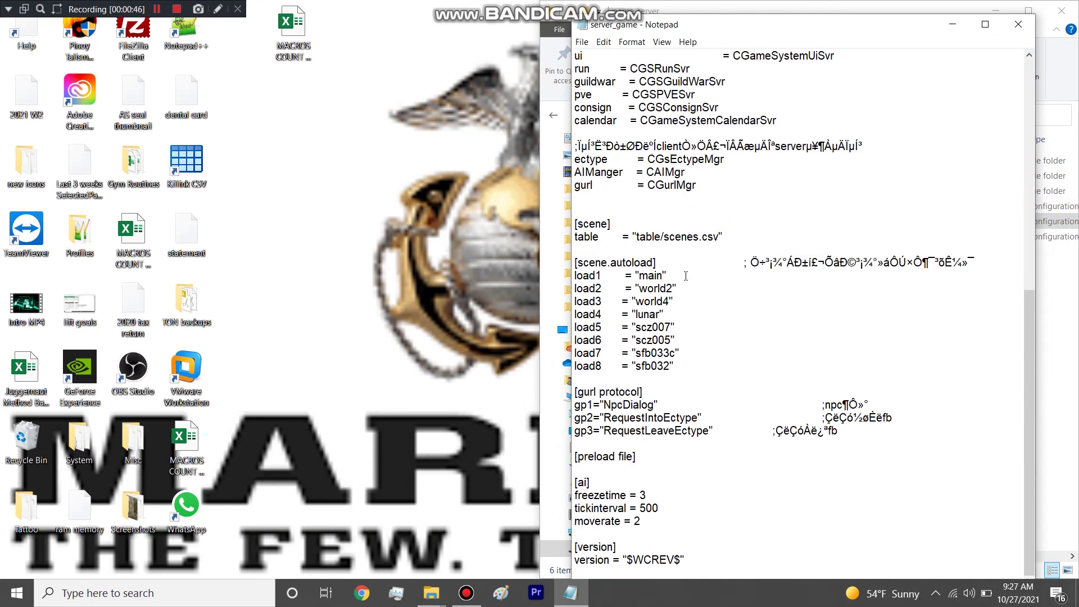
Duplicate the load8 autoload line onto a new line directly below it.
left_click_drag(675, 366, 636, 276)
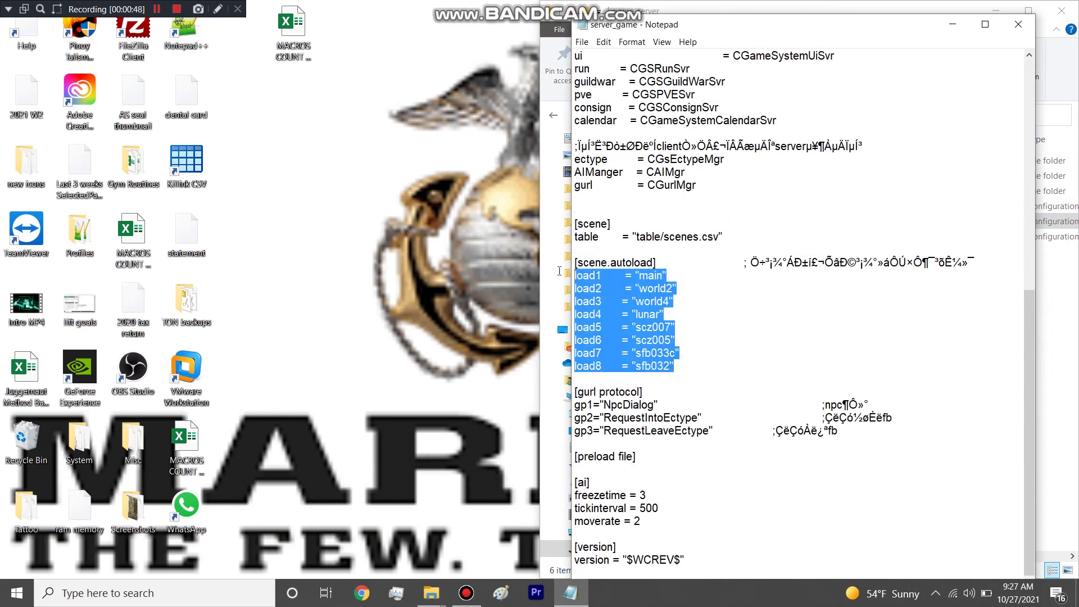
left_click(645, 287)
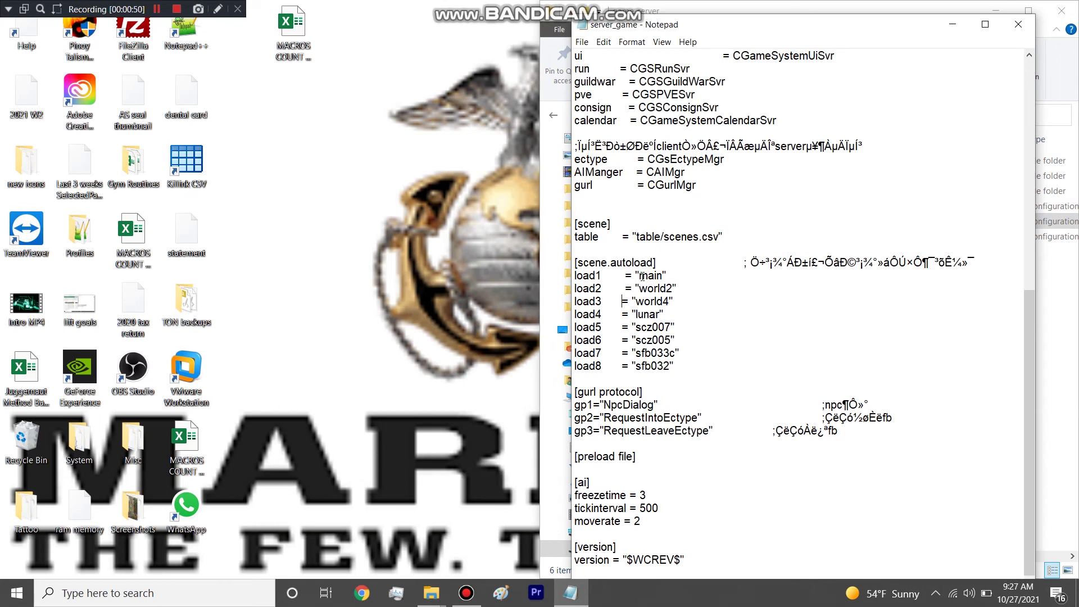
left_click_drag(642, 276, 658, 276)
left_click_drag(686, 366, 569, 368)
key("ctrl+c")
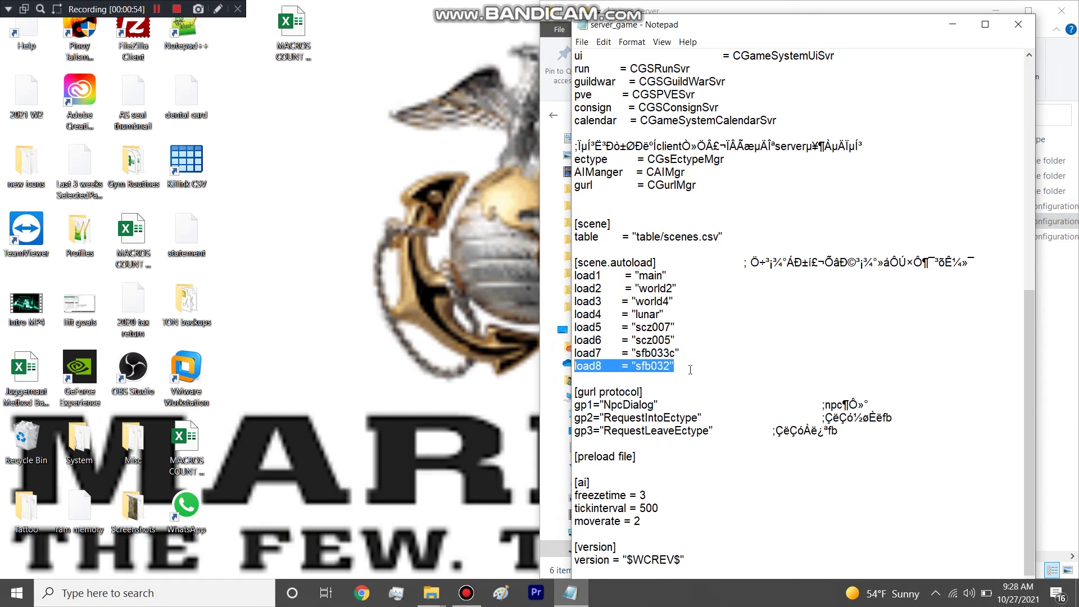
left_click(690, 369)
key("Return")
key("ctrl+v")
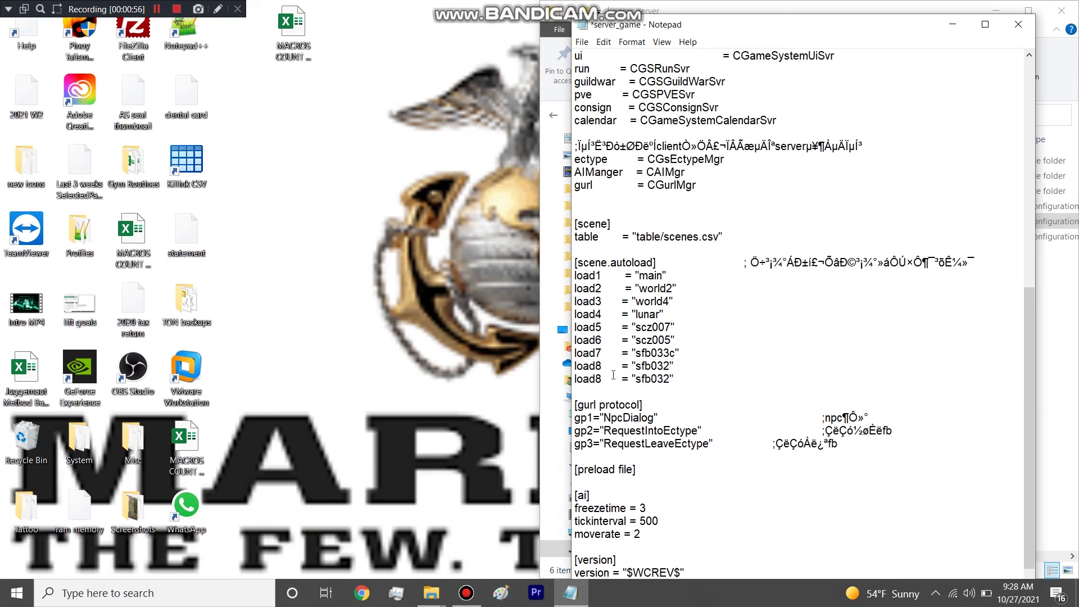
Renumber the pasted line to load9 = "sfb032" and check the entry.
left_click_drag(606, 378, 667, 380)
left_click_drag(638, 262, 588, 250)
left_click_drag(705, 378, 566, 380)
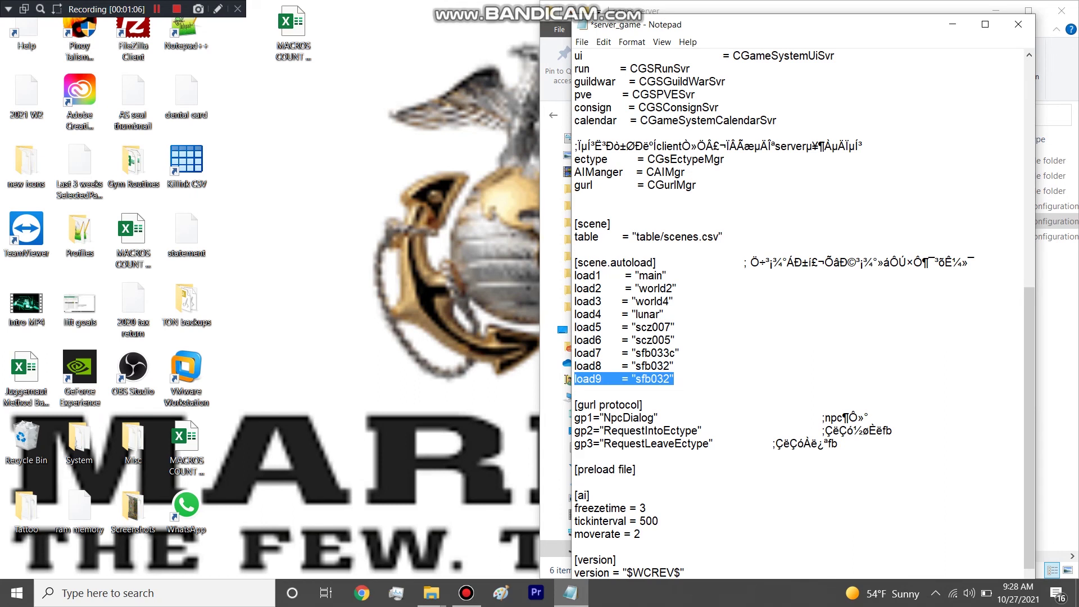
left_click(660, 380)
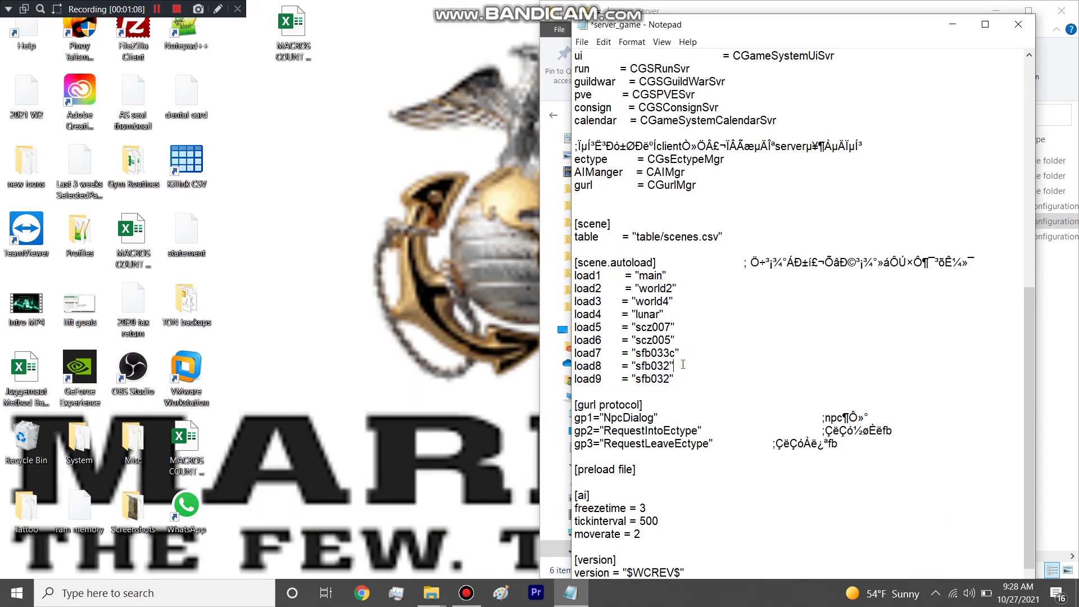
left_click_drag(682, 380, 575, 380)
left_click(666, 374)
left_click_drag(671, 378, 637, 380)
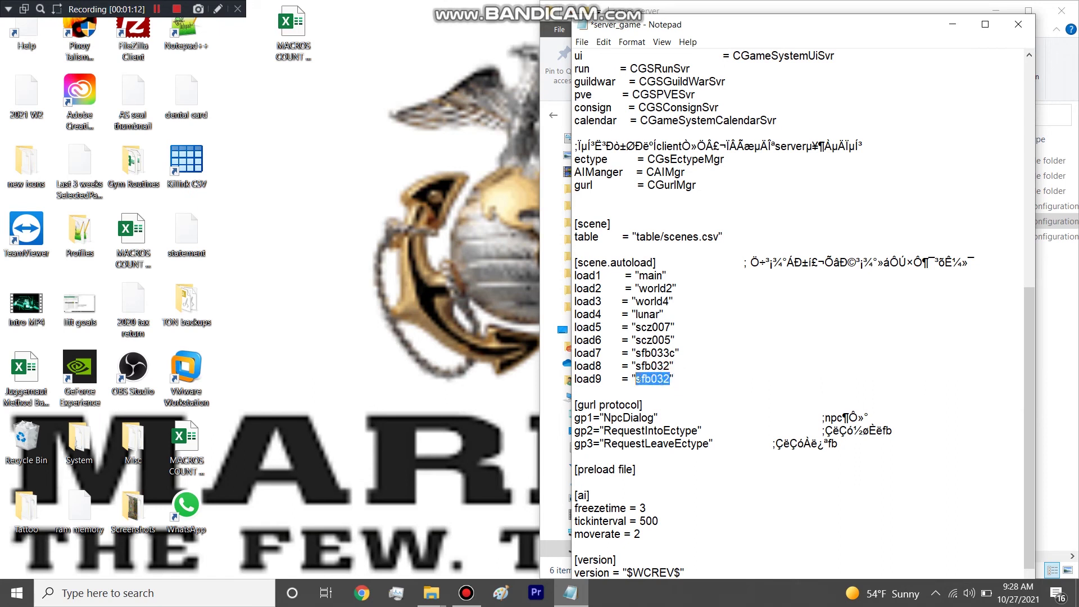
triple_click(681, 380)
left_click_drag(688, 382, 595, 379)
left_click(677, 378)
left_click_drag(677, 379, 563, 378)
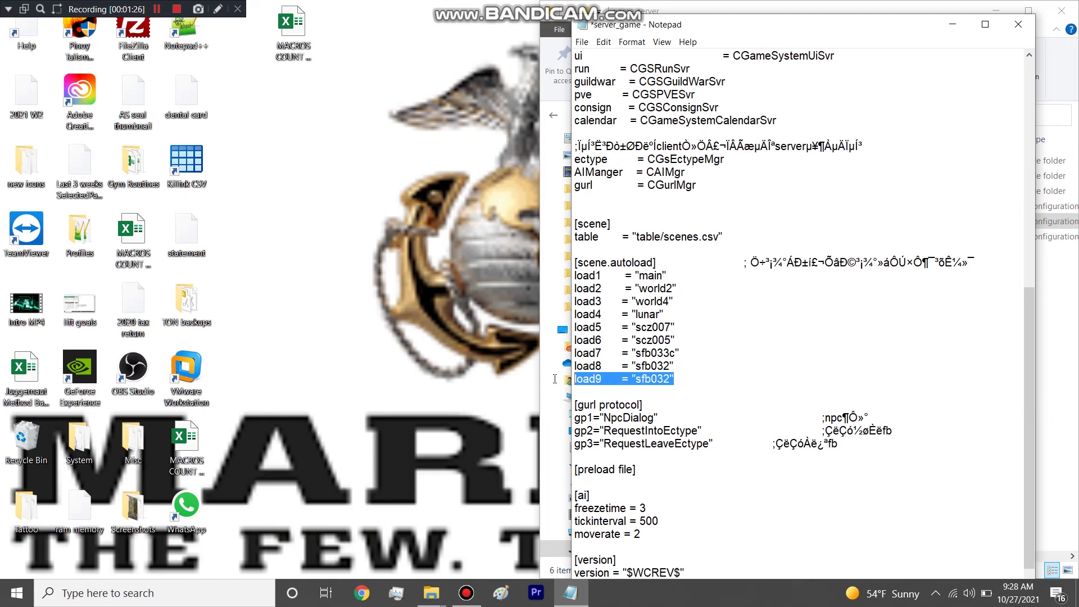
left_click_drag(674, 378, 574, 382)
Discard the server_game edits and browse to Talisman Of Noxus 20211021\script.
left_click(1021, 30)
left_click(565, 314)
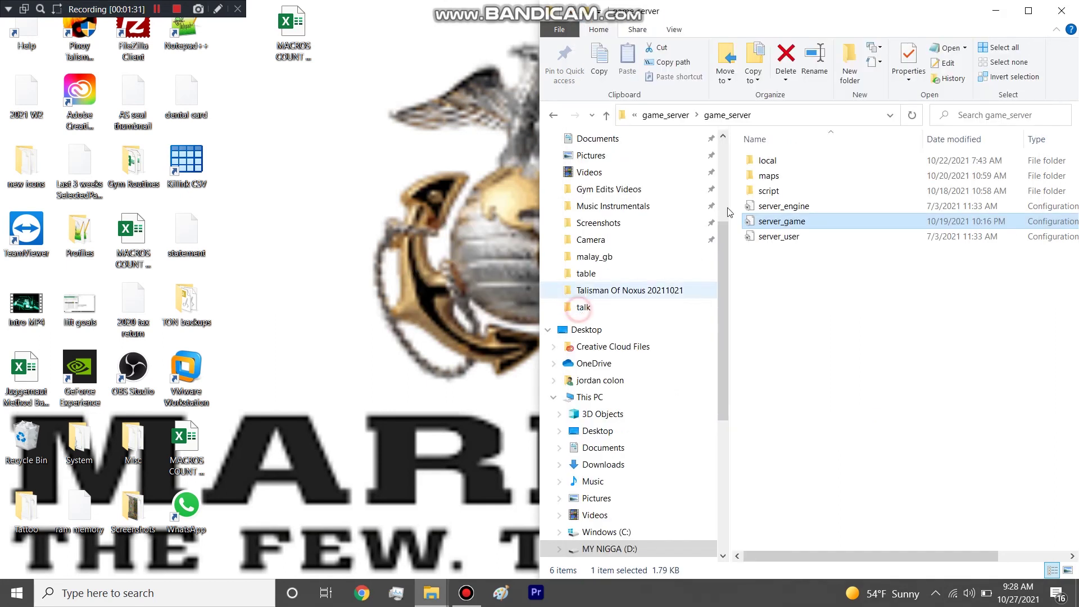
left_click(681, 121)
left_click(683, 114)
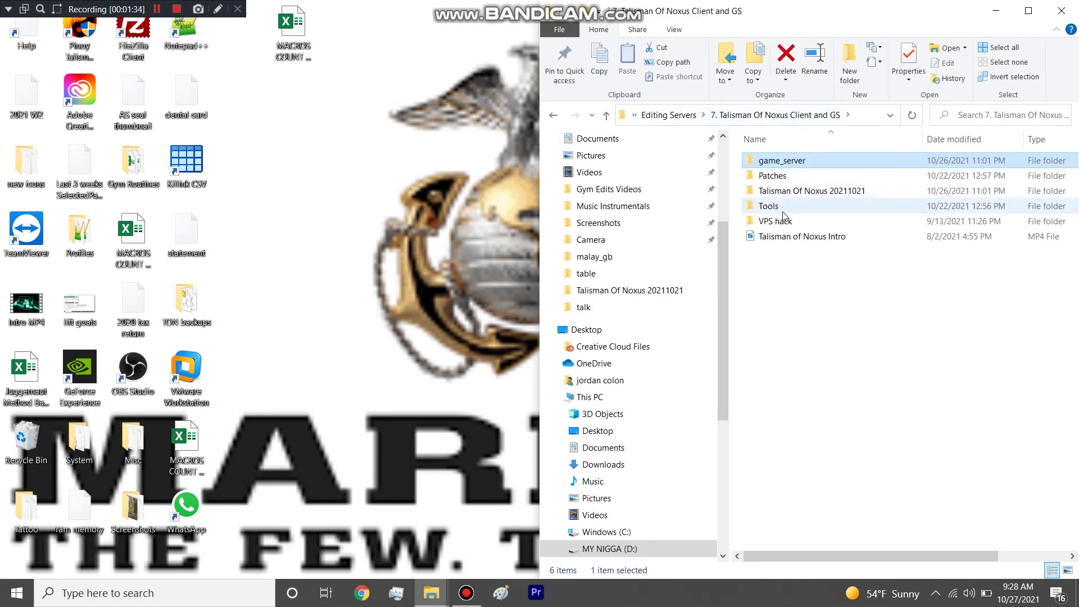
left_click(785, 192)
double_click(784, 192)
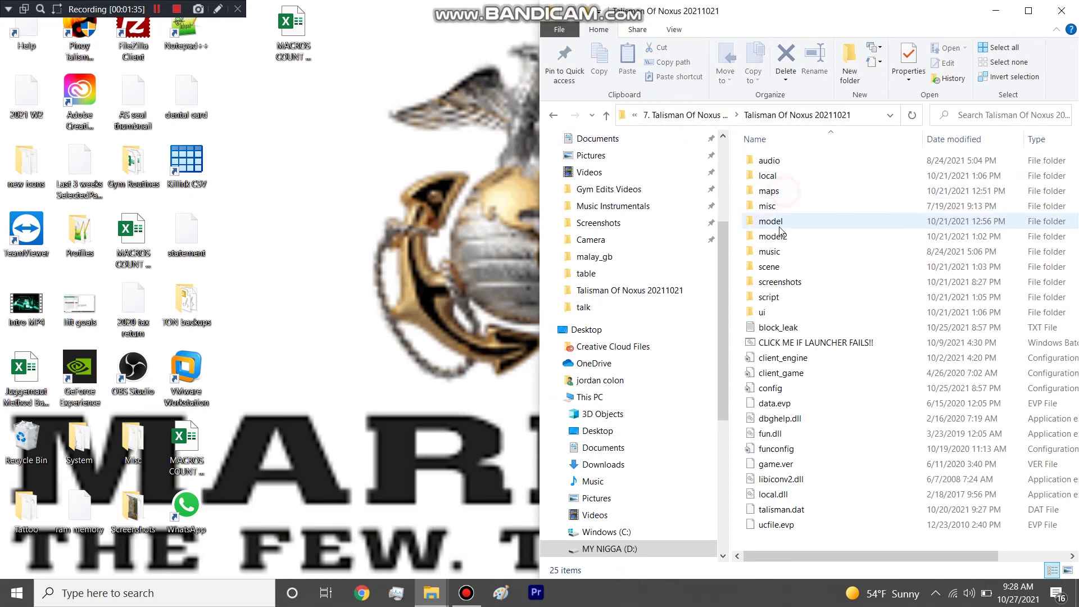
double_click(771, 298)
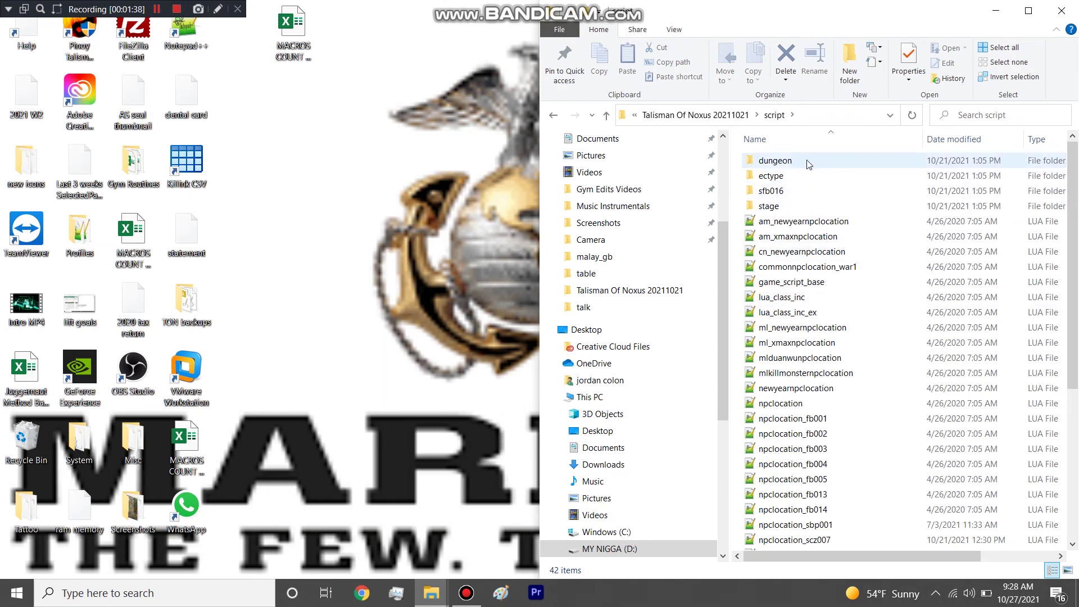
Sort scripts newest-first by date modified and preview npclocation_scz007 and npclocation_war1.
left_click(943, 145)
left_click(741, 160)
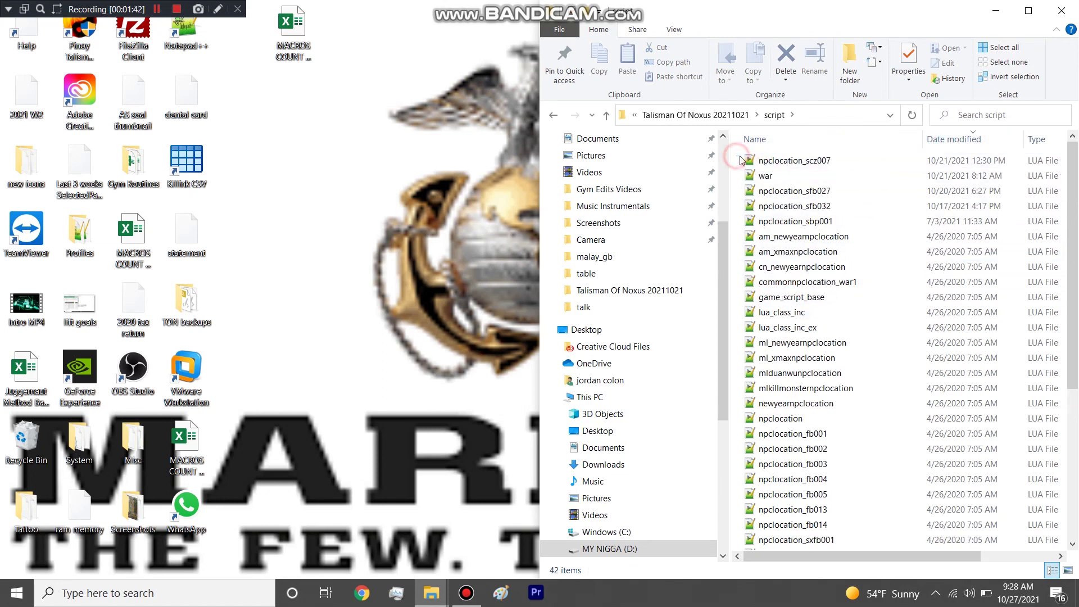
double_click(774, 162)
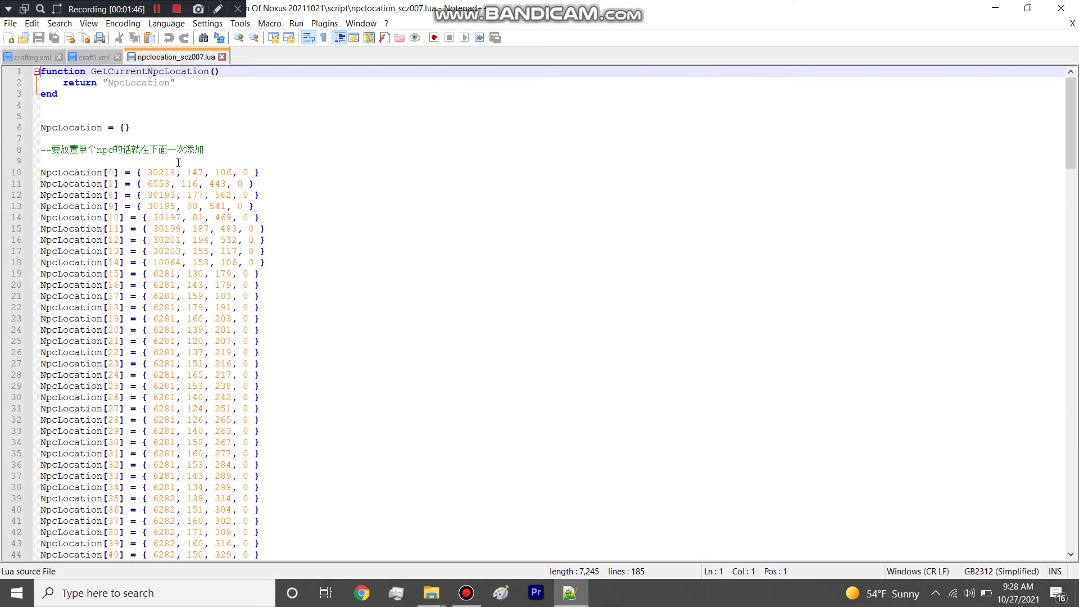
left_click(1061, 8)
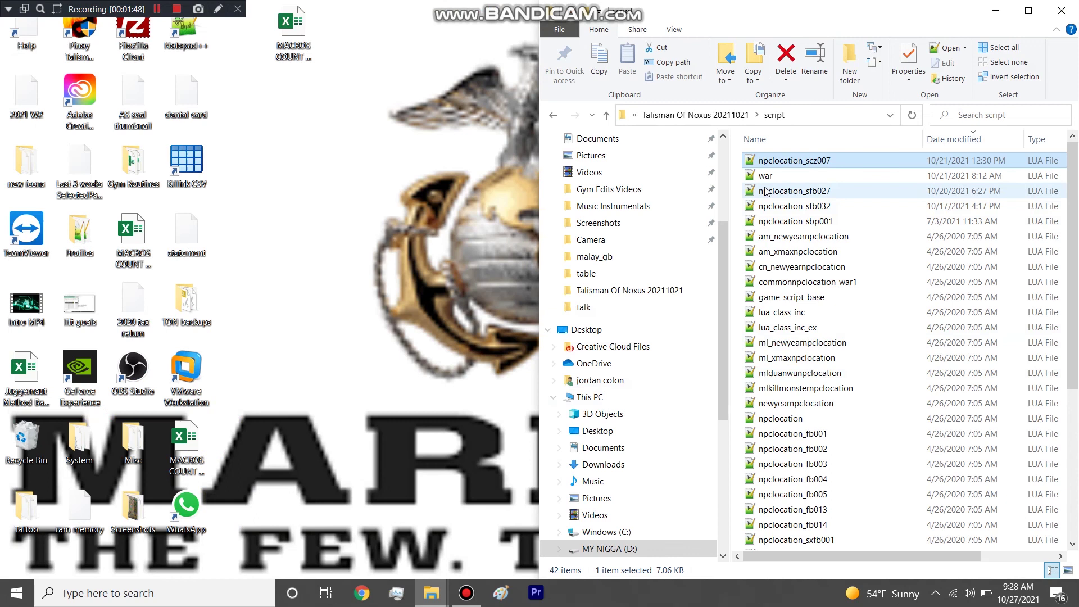
scroll(781, 270, "down", 5)
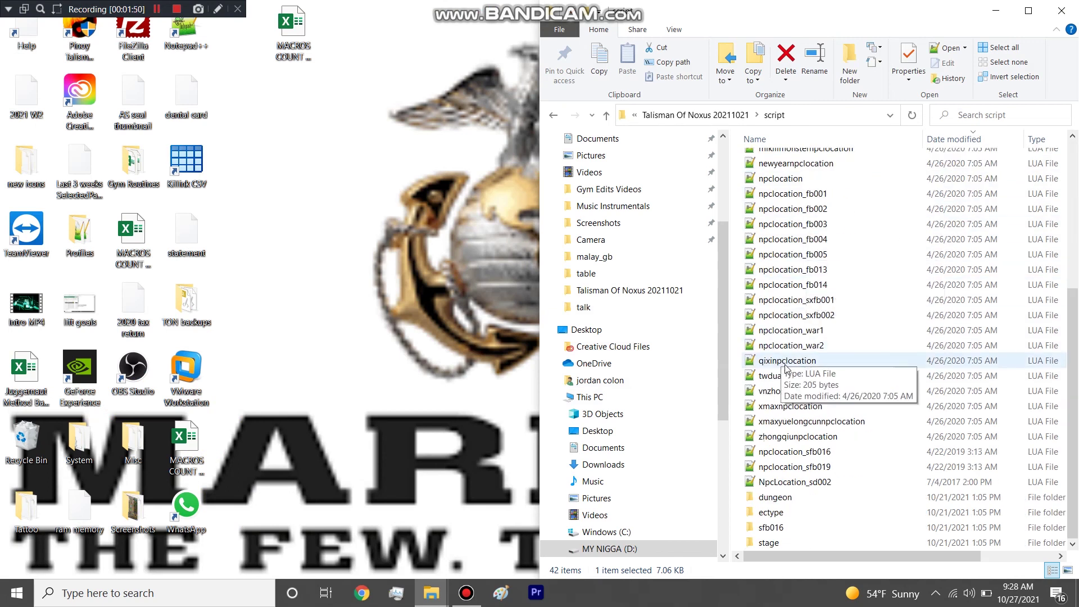
double_click(792, 331)
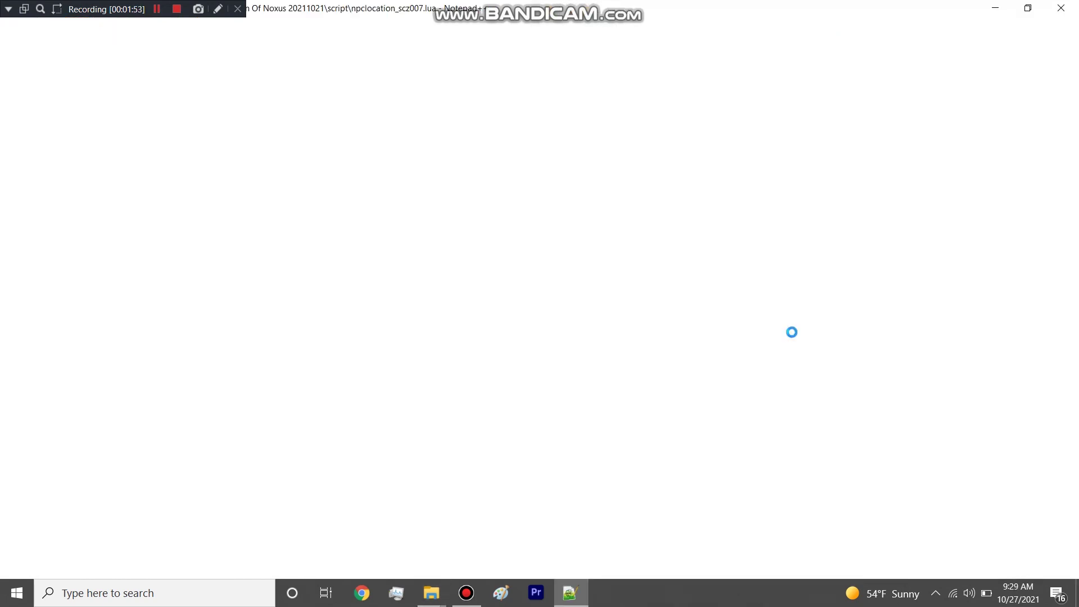
left_click(1061, 8)
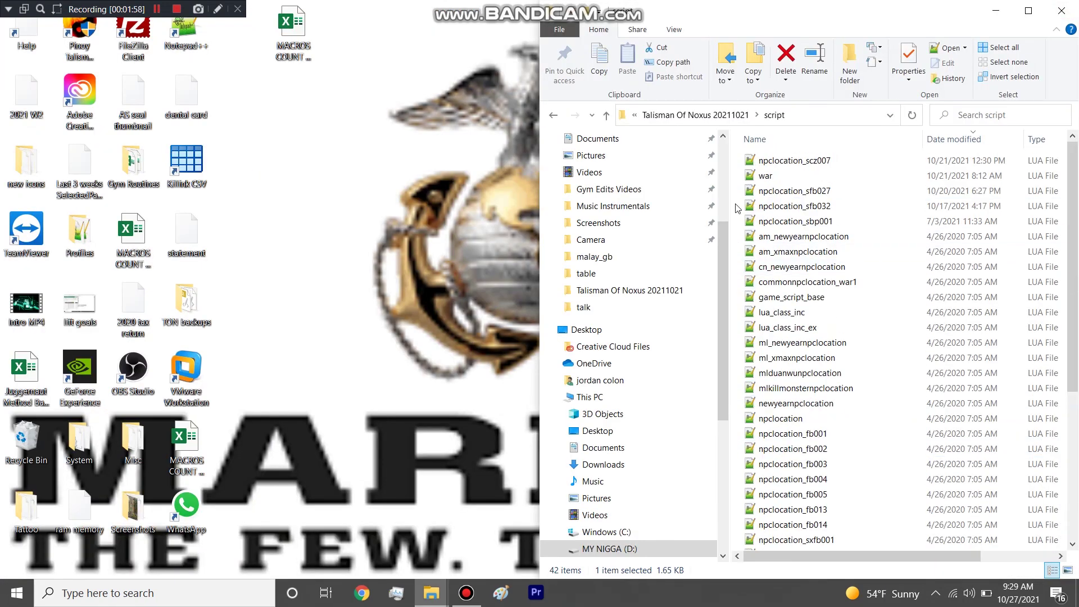
Open npclocation_sfb027 and npclocation_sfb032 together in Notepad++.
left_click(794, 191)
left_click(787, 206, "ctrl")
right_click(775, 206)
left_click(808, 224)
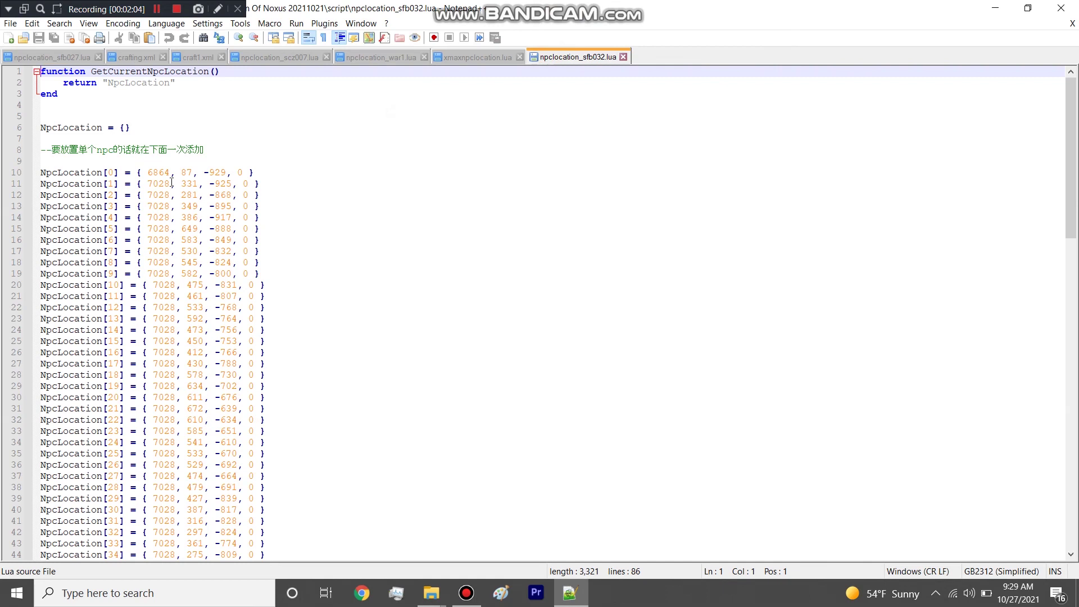
Review the header and NpcLocation coordinate entries on lines 1–18, starting with 6864.
left_click_drag(140, 172, 225, 262)
left_click_drag(208, 151, 1, 51)
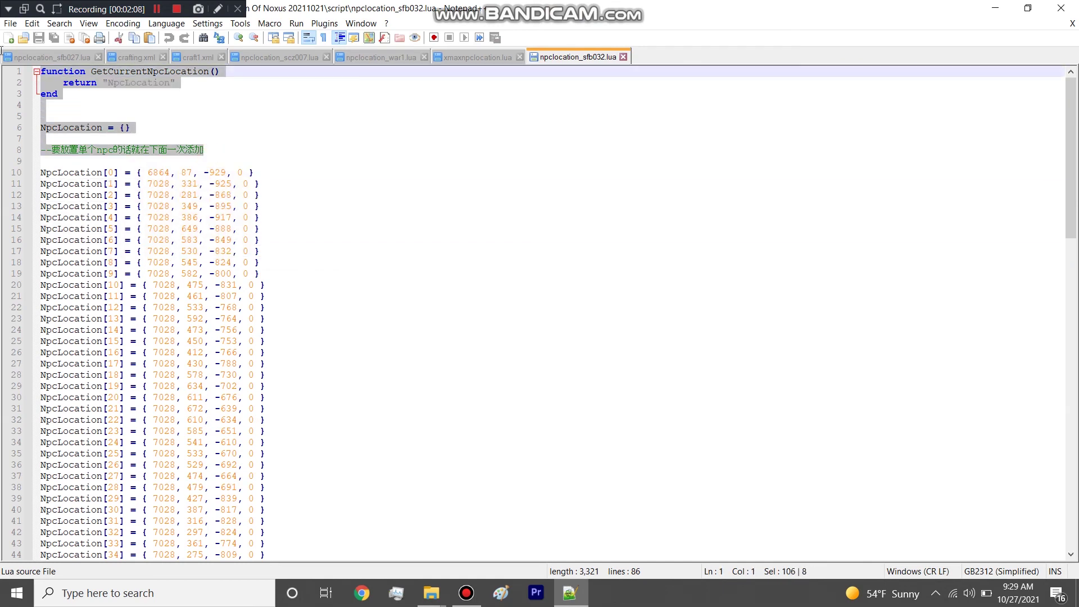
left_click(186, 217)
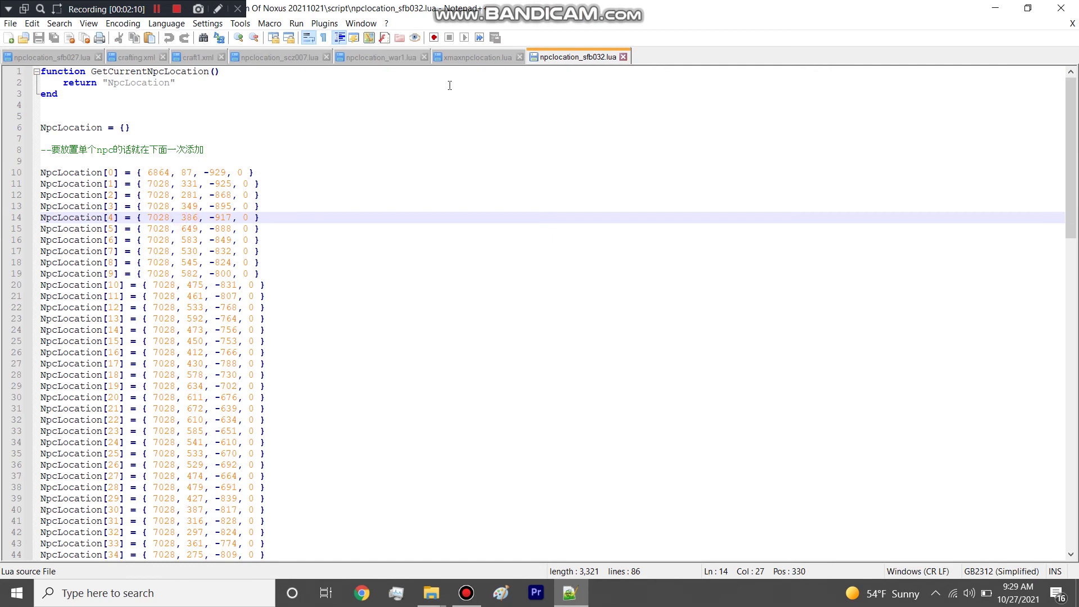
left_click(106, 172)
key("shift+Down")
key("shift+Down")
key("shift+Down")
key("shift+Down")
key("shift+Down")
key("shift+Down")
key("shift+Down")
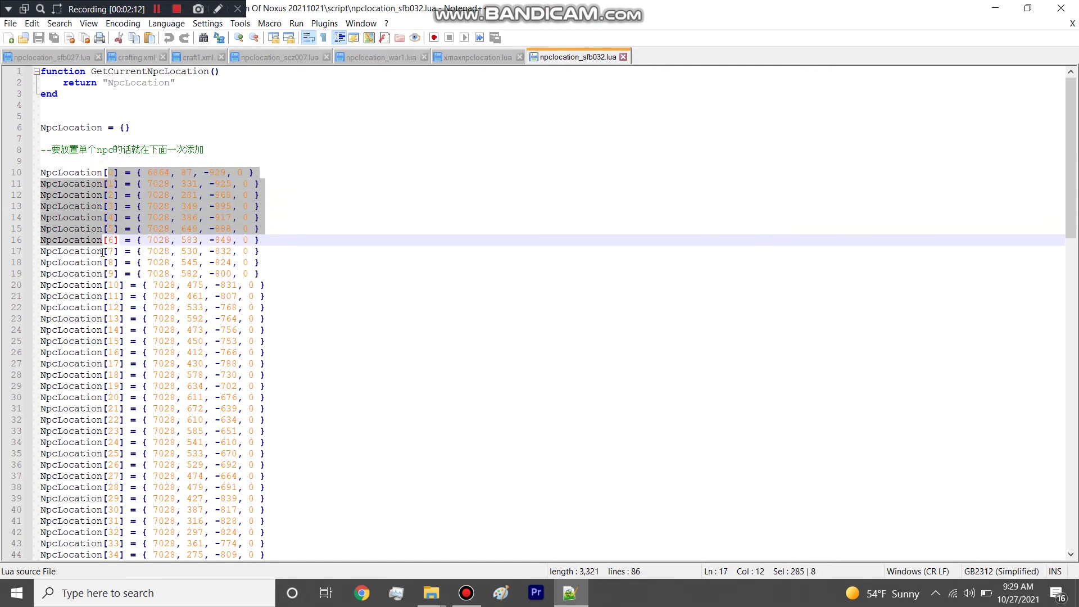
key("Down")
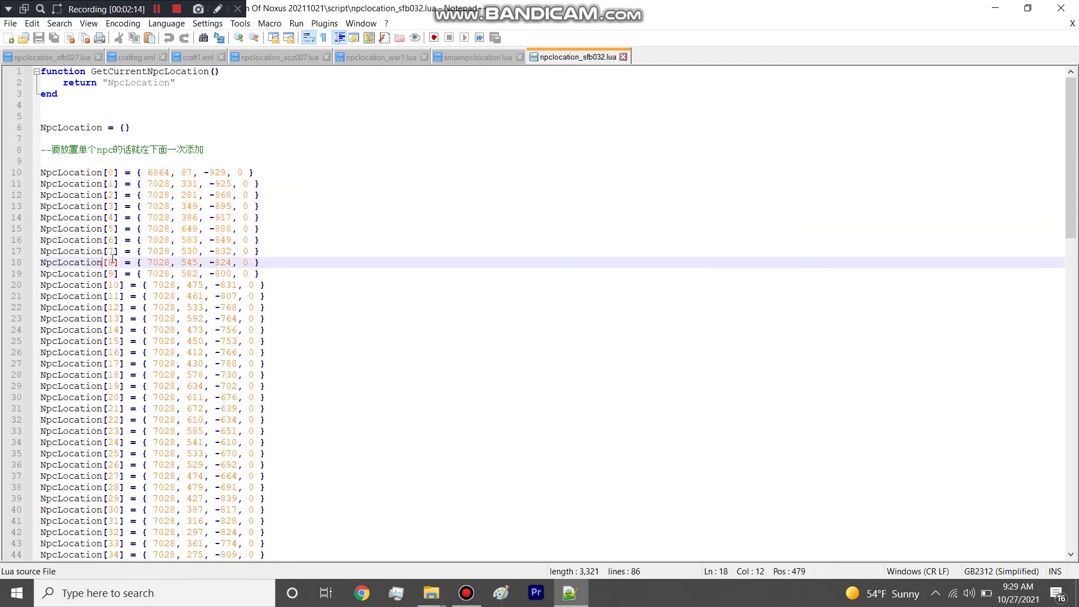
left_click_drag(147, 172, 227, 172)
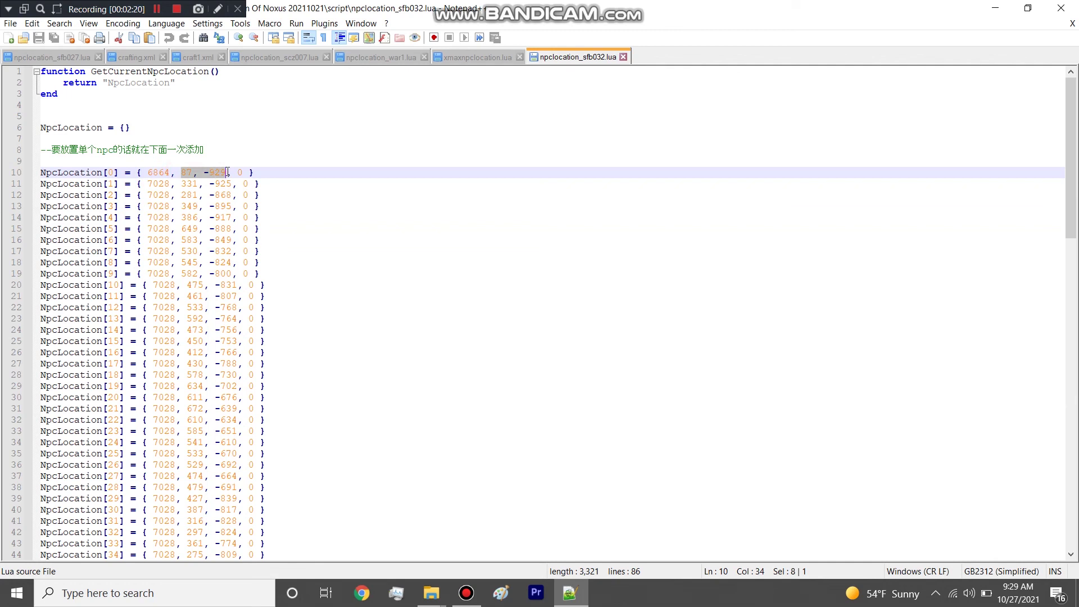
Check the NpcLocation[0] index, then close npclocation_sfb032.lua.
double_click(241, 172)
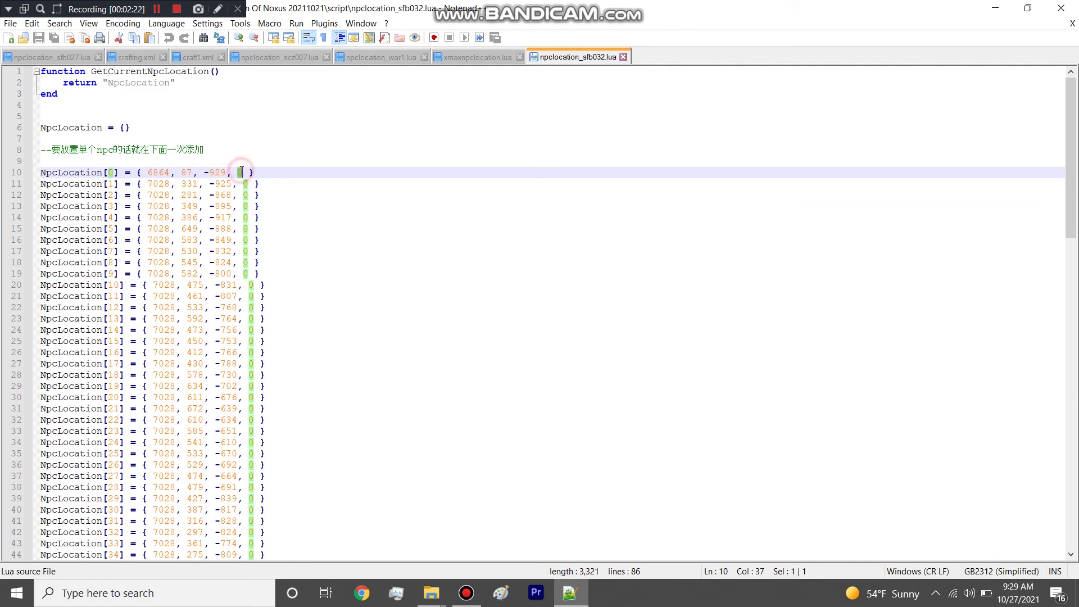
scroll(270, 253, "down", 1)
scroll(284, 270, "up", 1)
scroll(116, 183, "down", 10)
scroll(117, 194, "up", 10)
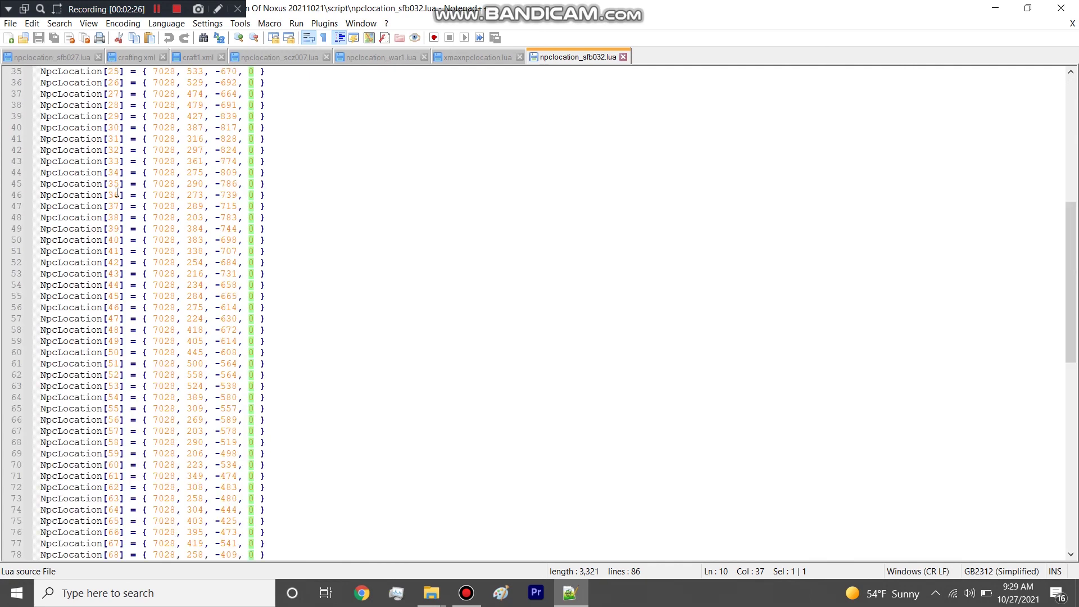
left_click(202, 183)
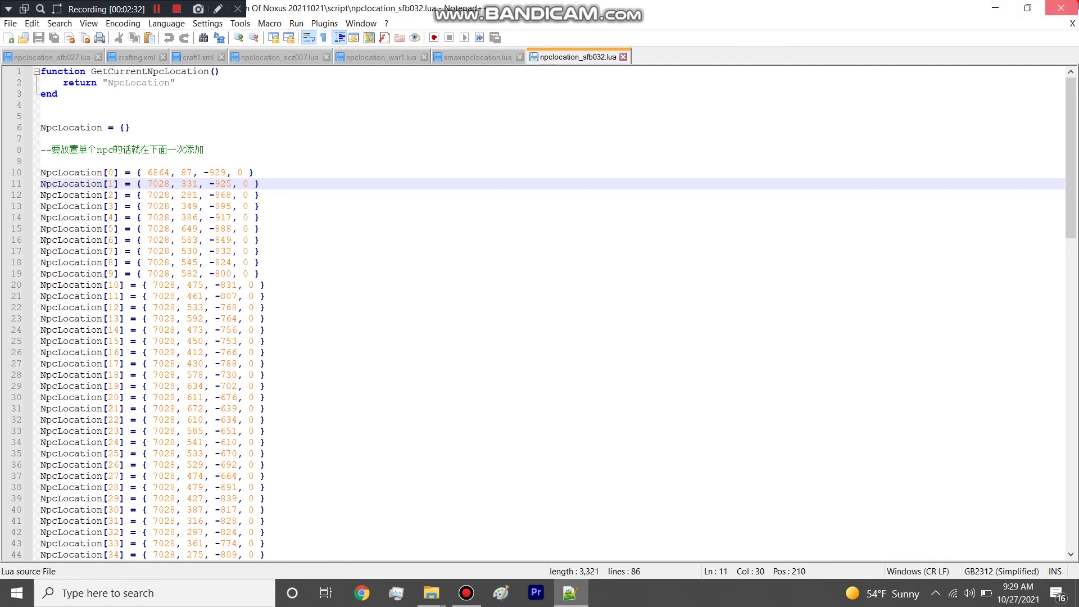
left_click(1061, 8)
In local\common\table, view npc_assign_sfb032.lua's npc.csv path on line 6, then close it.
left_click(713, 115)
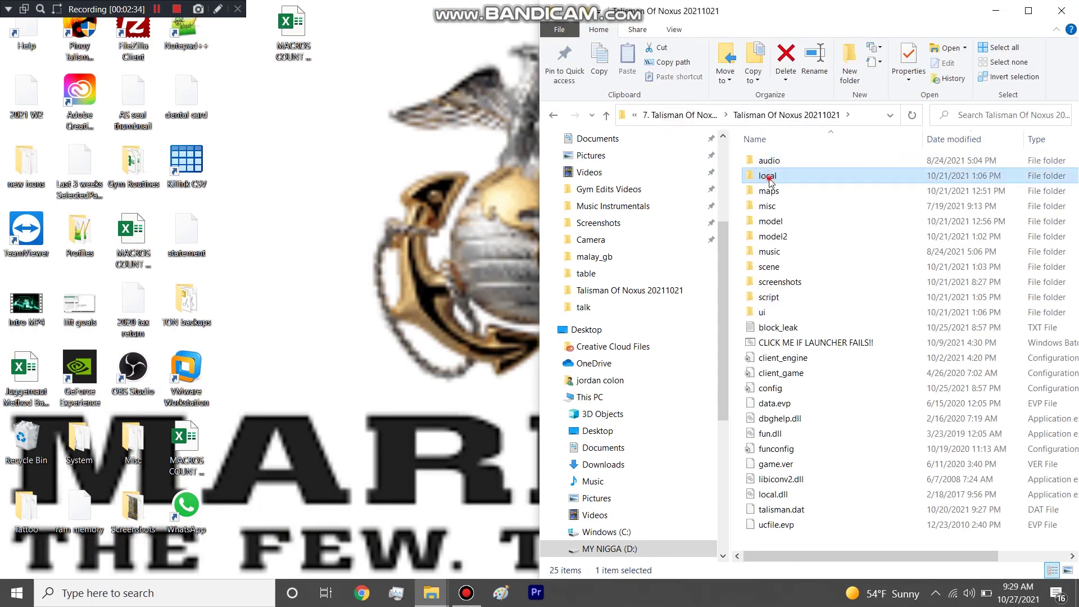
double_click(768, 176)
double_click(769, 161)
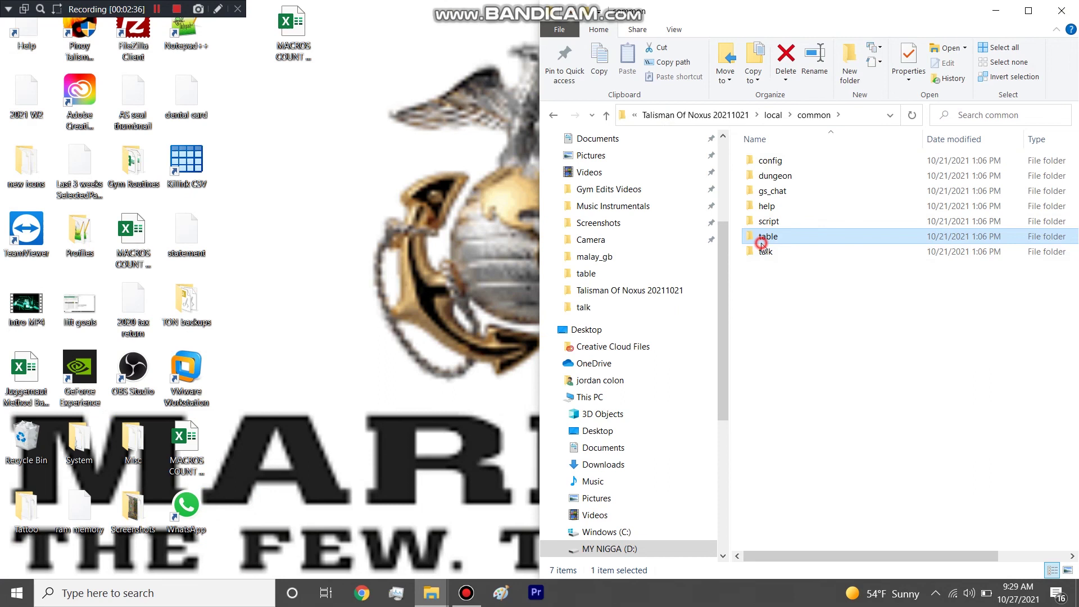
double_click(768, 236)
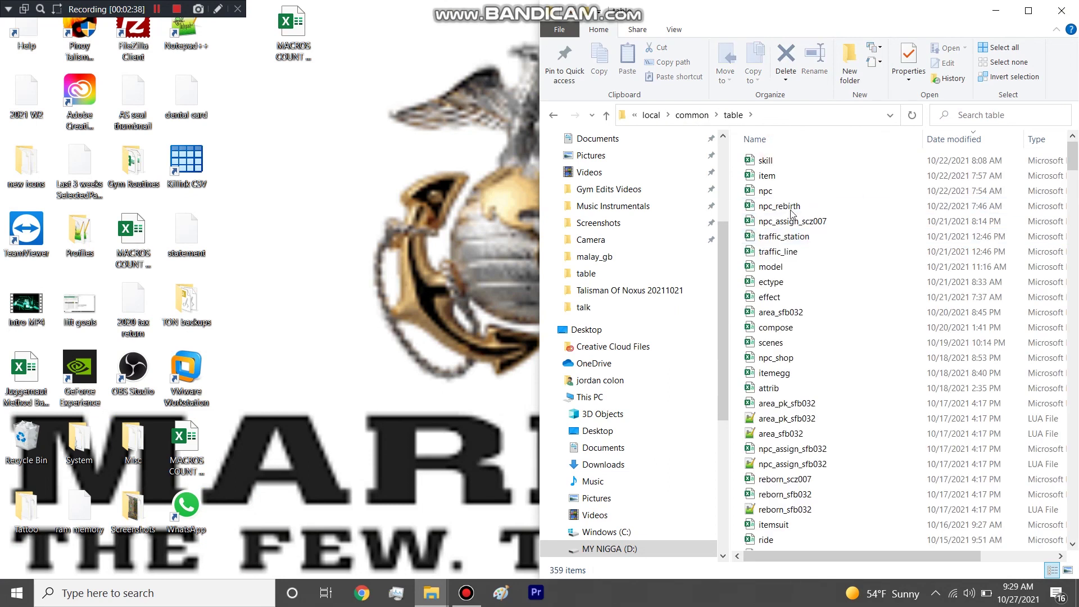
scroll(815, 416, "down", 3)
double_click(810, 332)
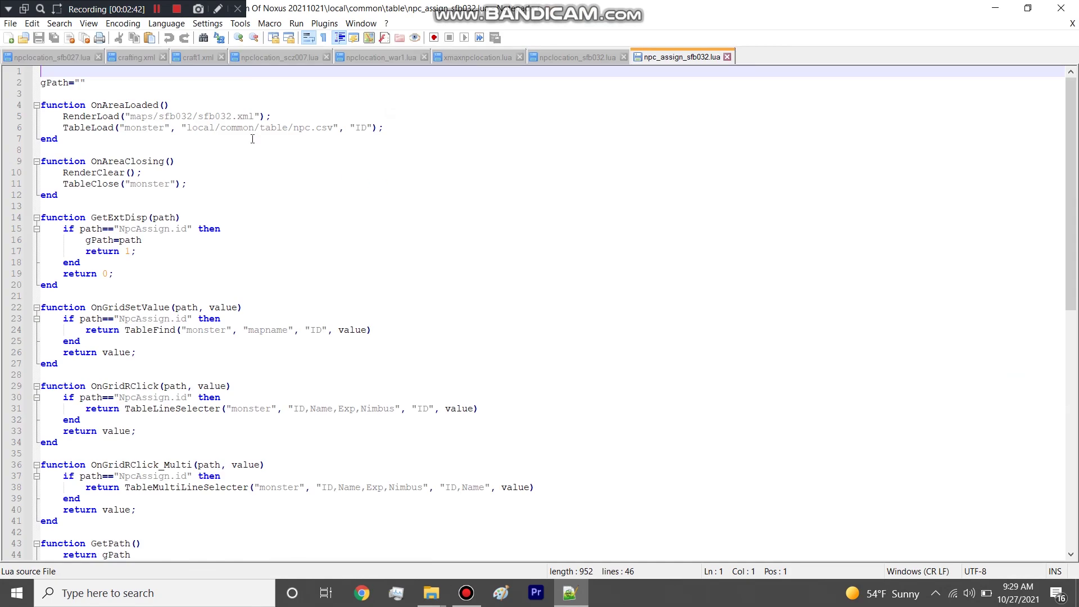
left_click_drag(187, 126, 337, 128)
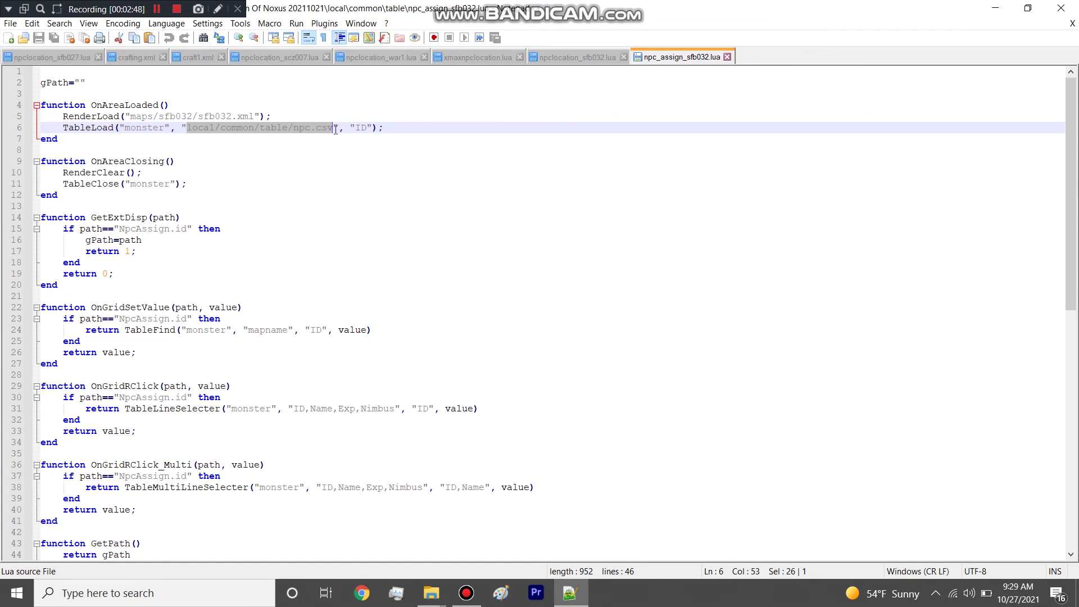
left_click(1061, 8)
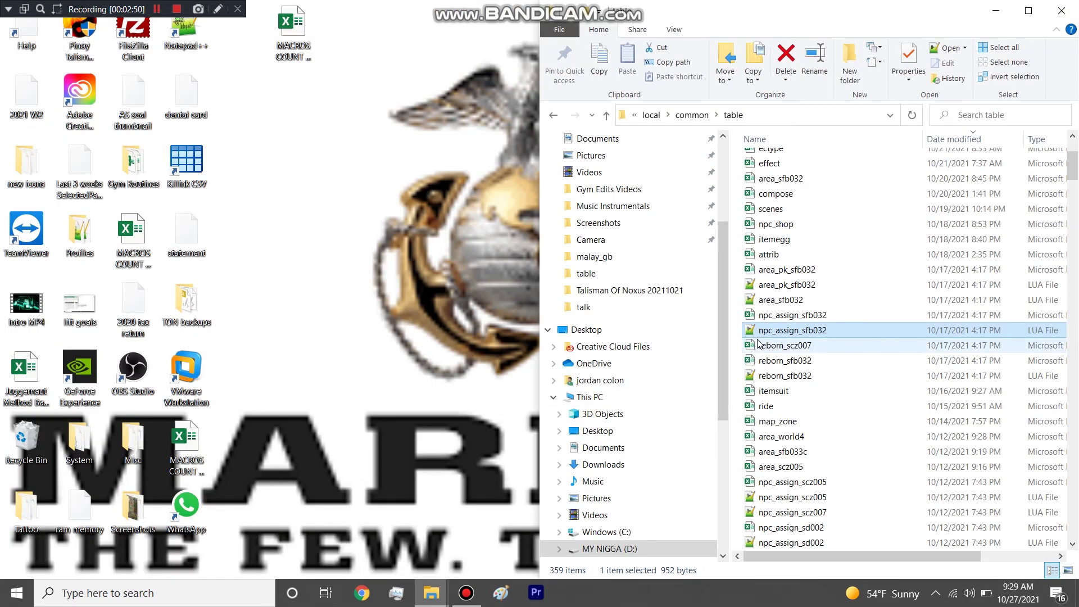
Read script/NpcLocation_sfb032.lua in cell H3 of npc_assign_sfb032.csv, then close without saving.
double_click(770, 316)
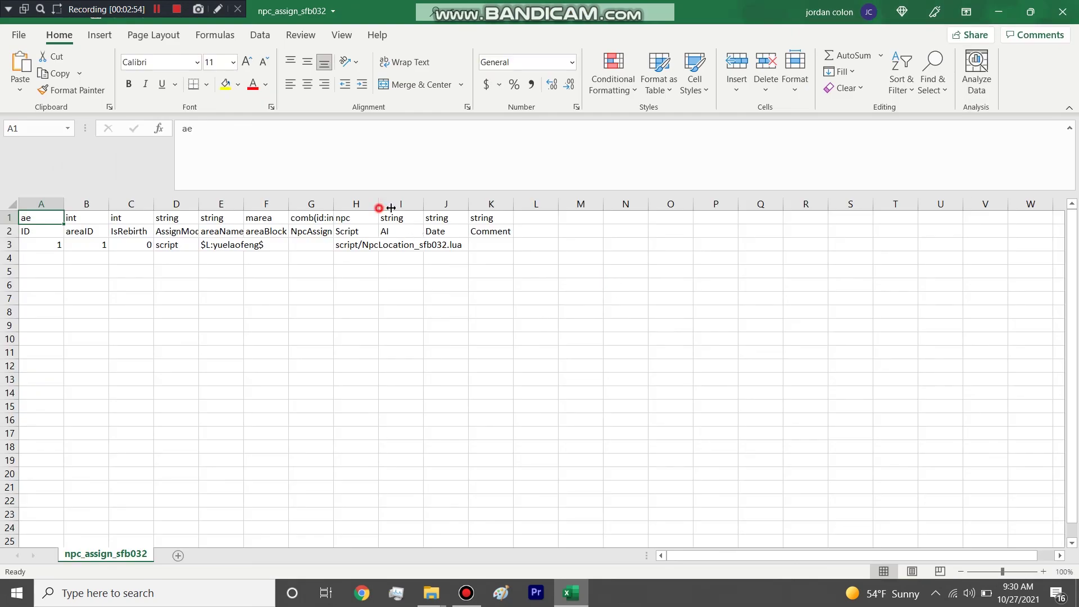
left_click_drag(390, 208, 600, 207)
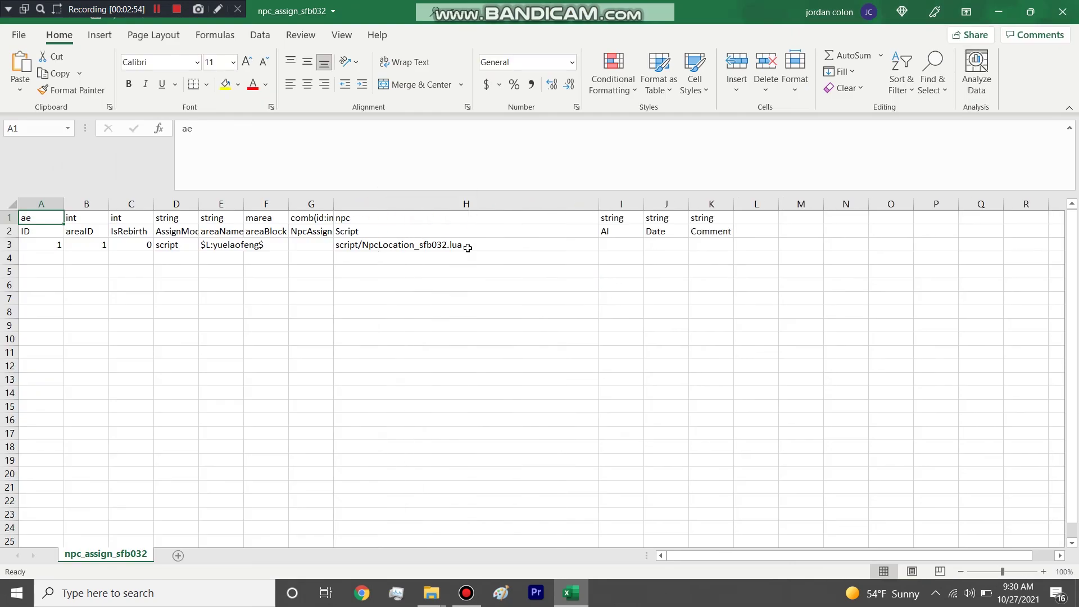
left_click(405, 244)
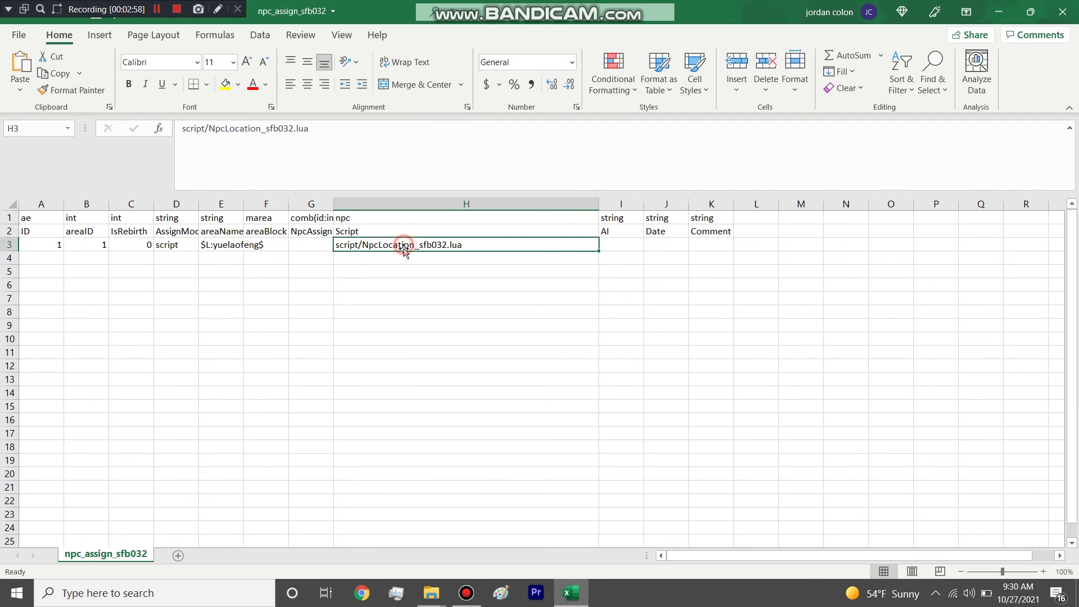
double_click(405, 245)
key("Escape")
key("alt+F4")
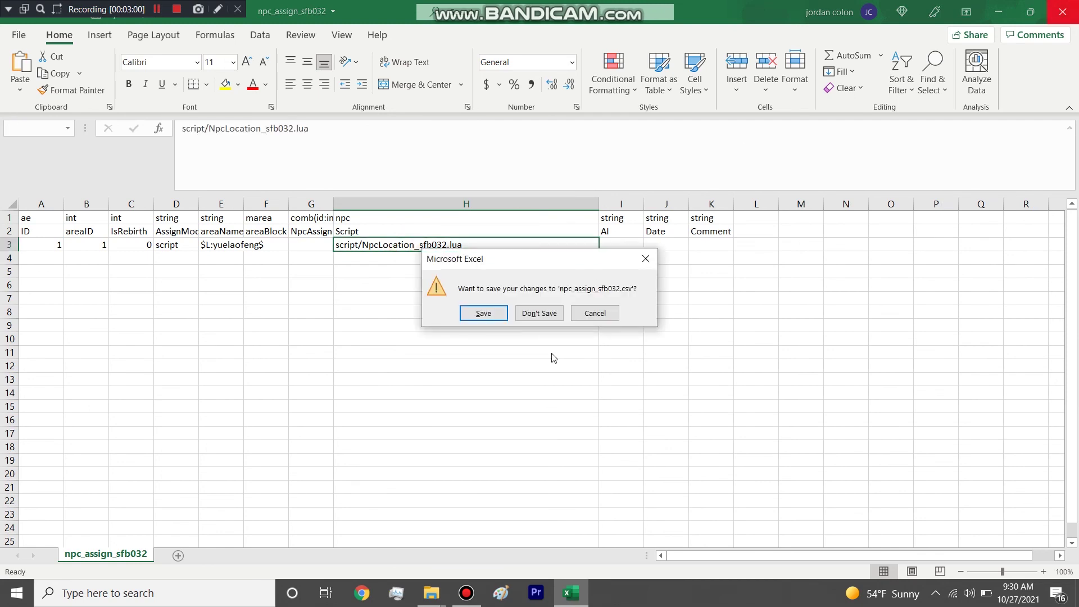
left_click(526, 321)
left_click(655, 118)
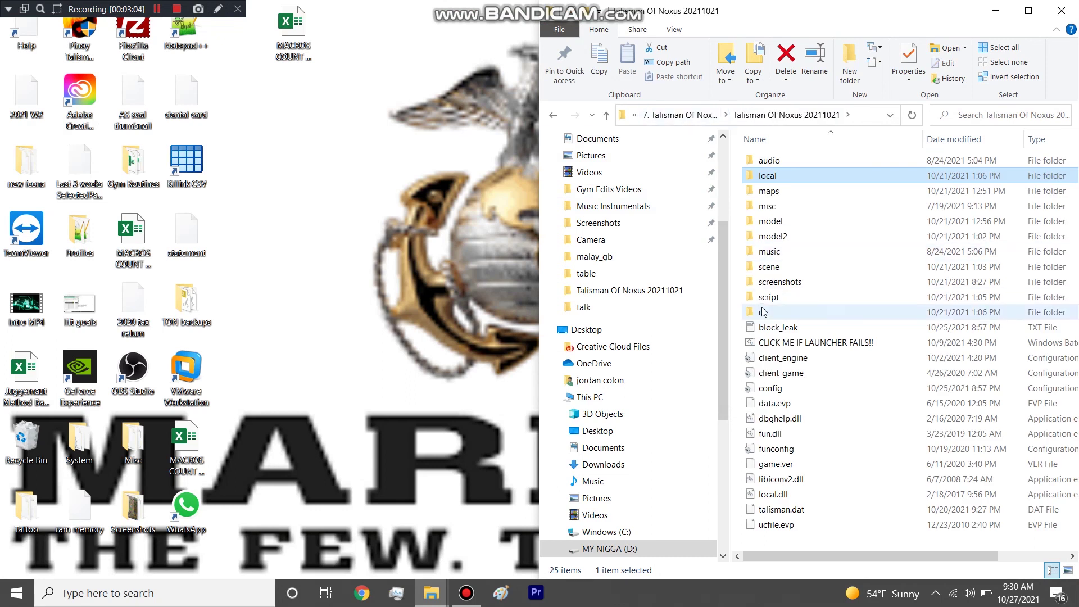
double_click(762, 312)
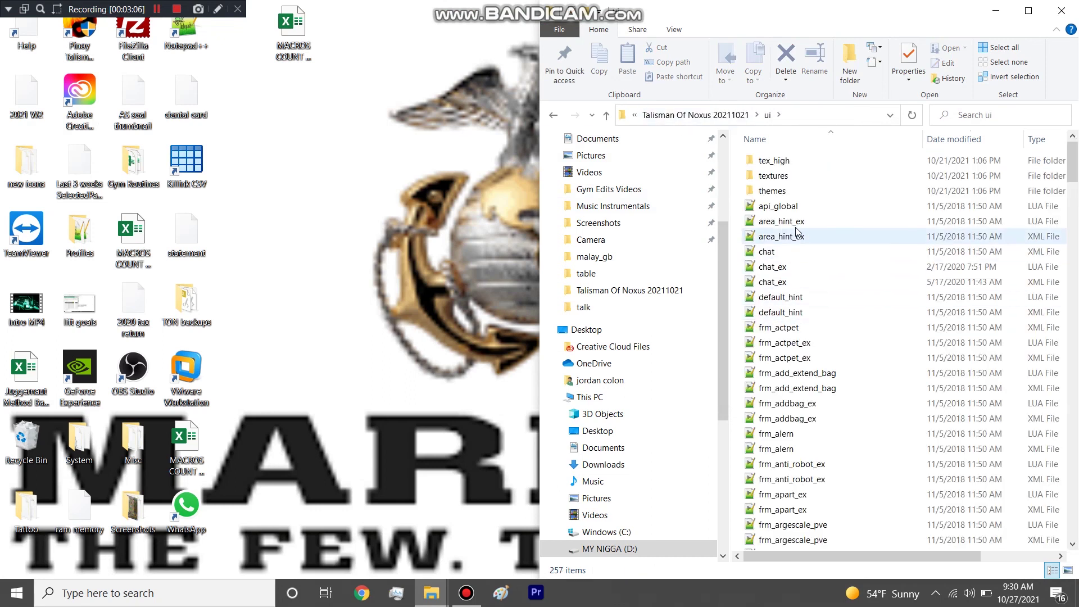
left_click_drag(1073, 170, 1074, 177)
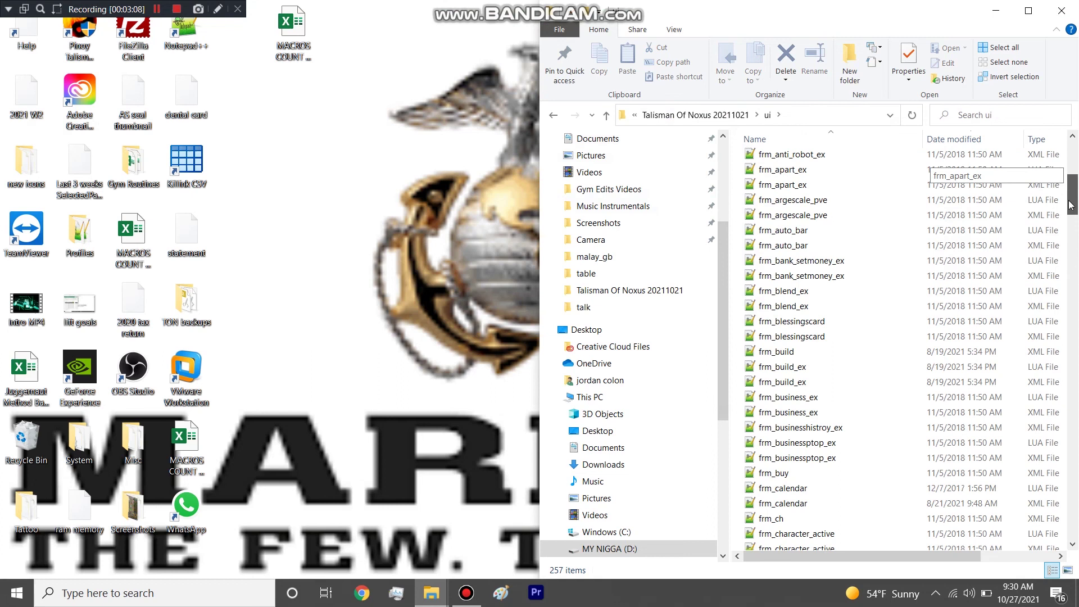
left_click_drag(1071, 205, 1078, 145)
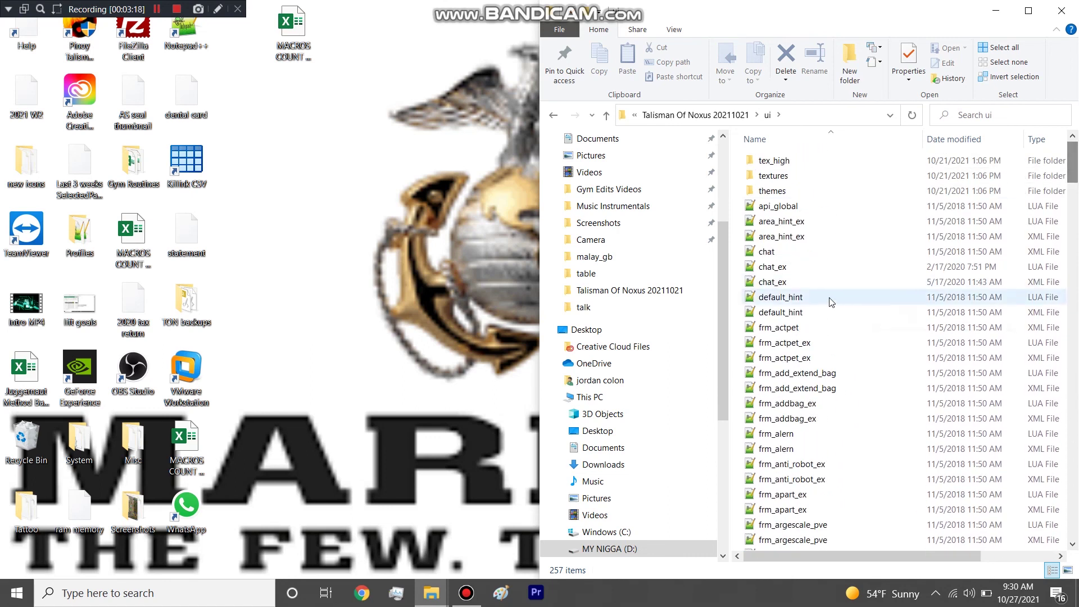
left_click(810, 375)
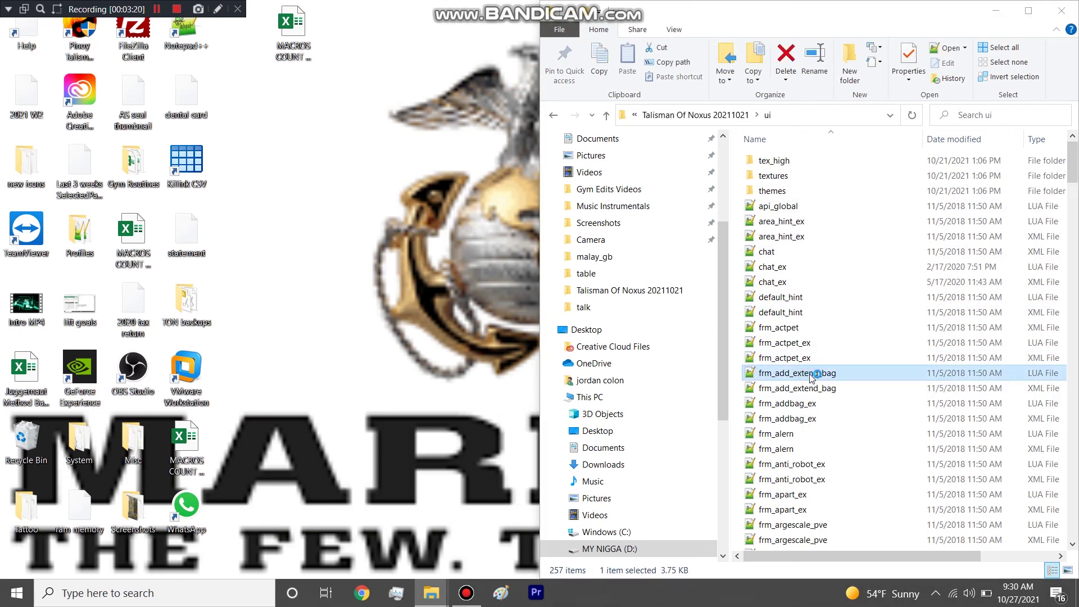
double_click(810, 375)
scroll(206, 217, "down", 20)
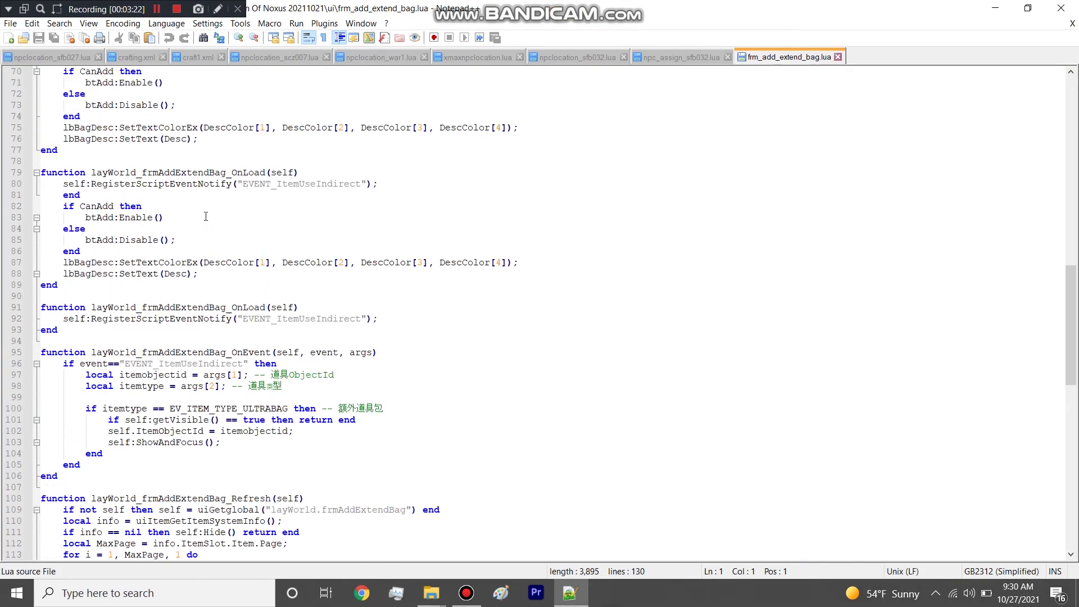
scroll(206, 217, "up", 20)
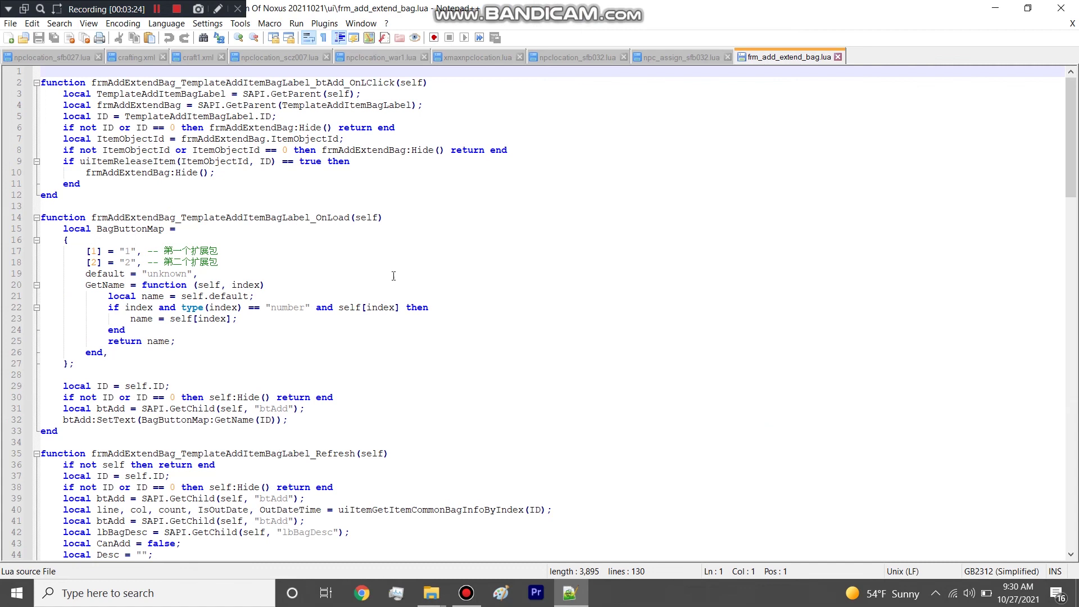
left_click(1060, 8)
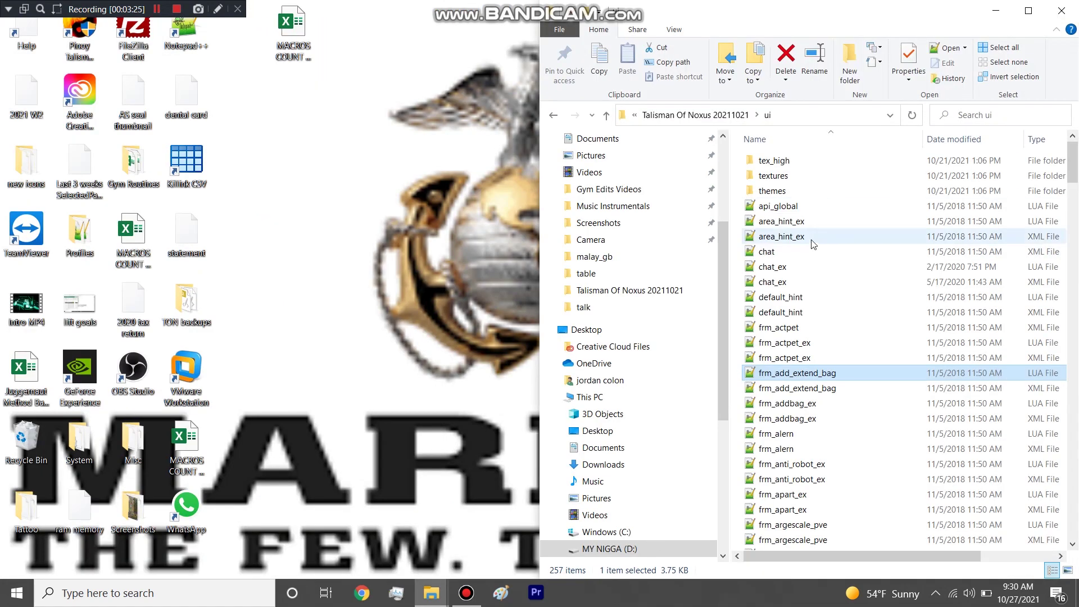
double_click(771, 178)
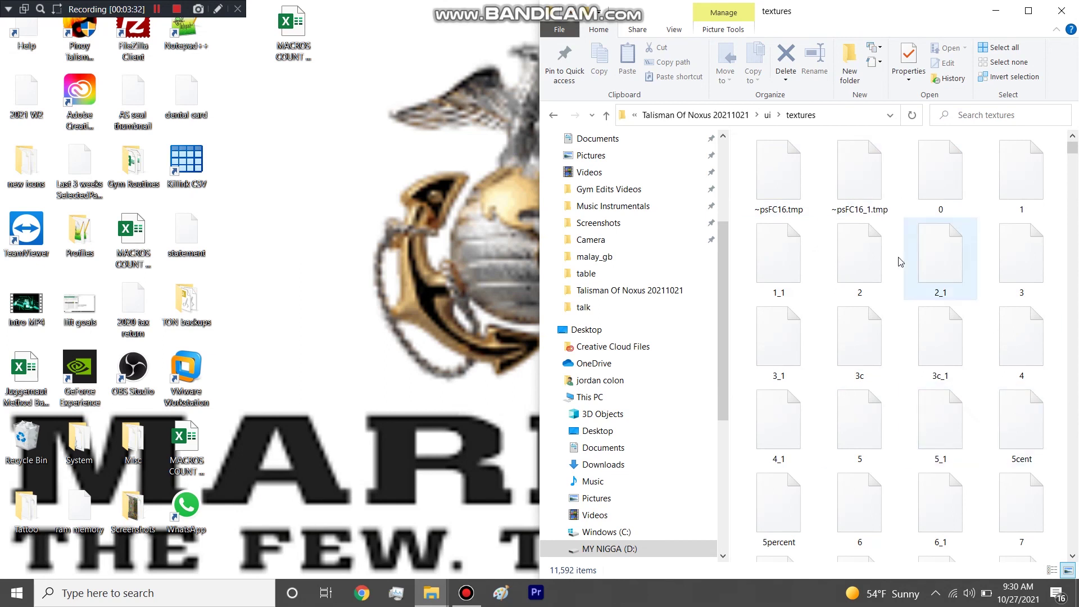
left_click(770, 114)
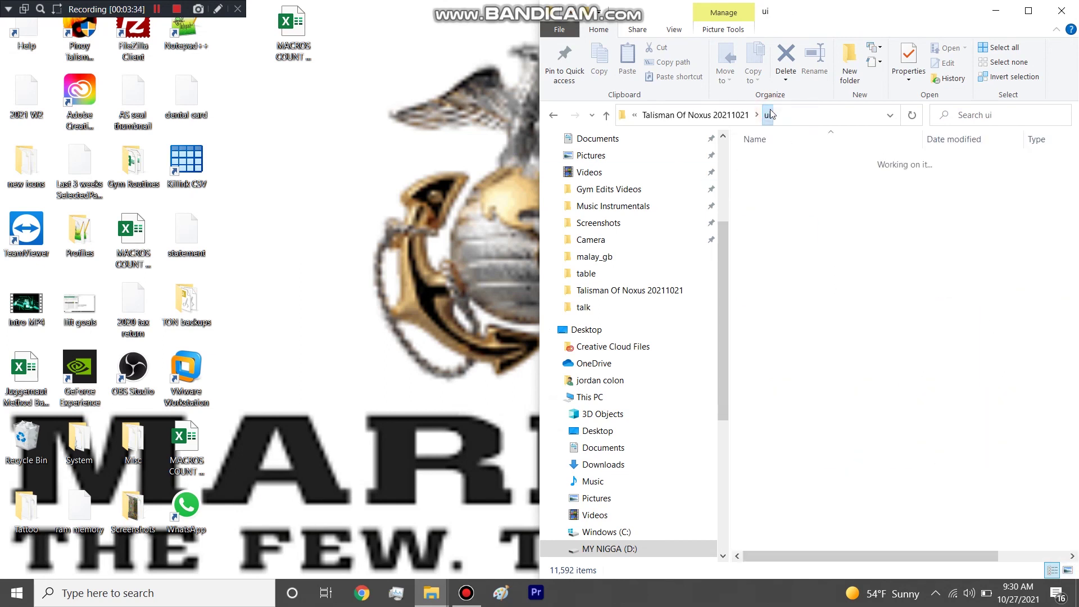
double_click(777, 161)
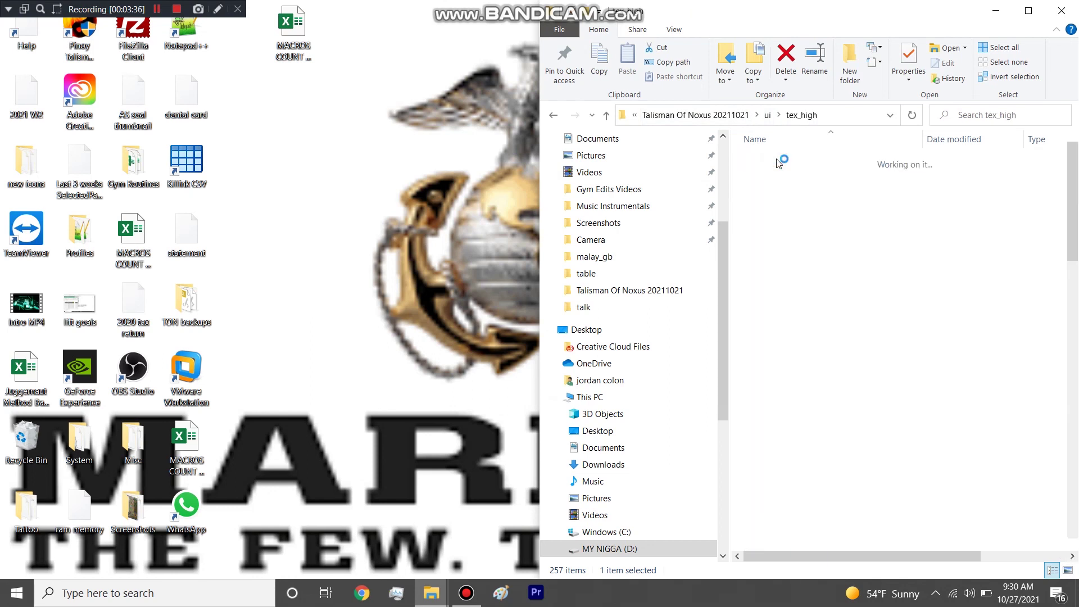
left_click(768, 115)
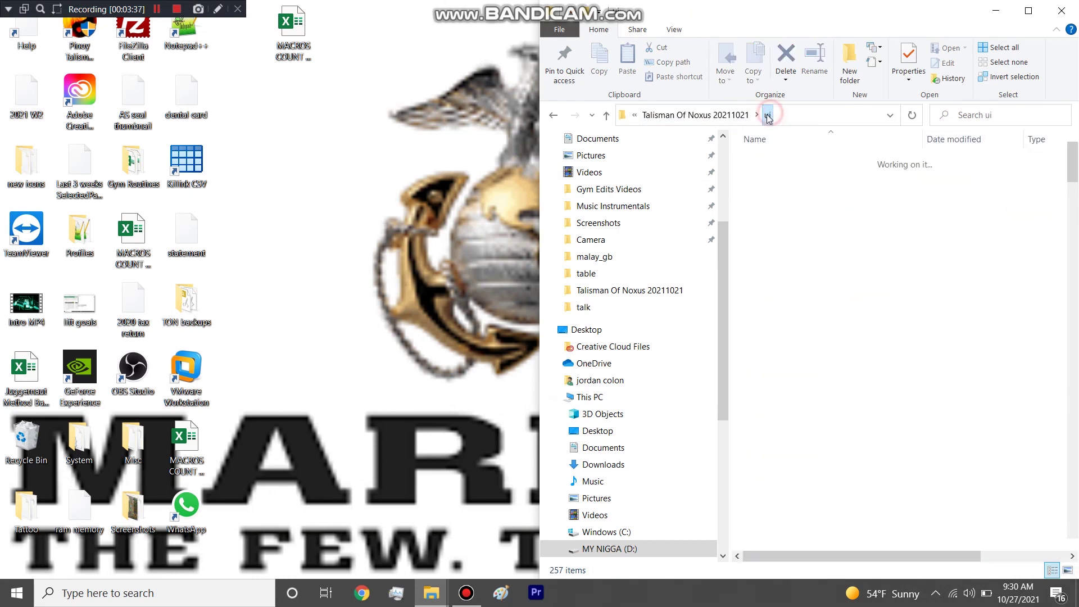
left_click(725, 115)
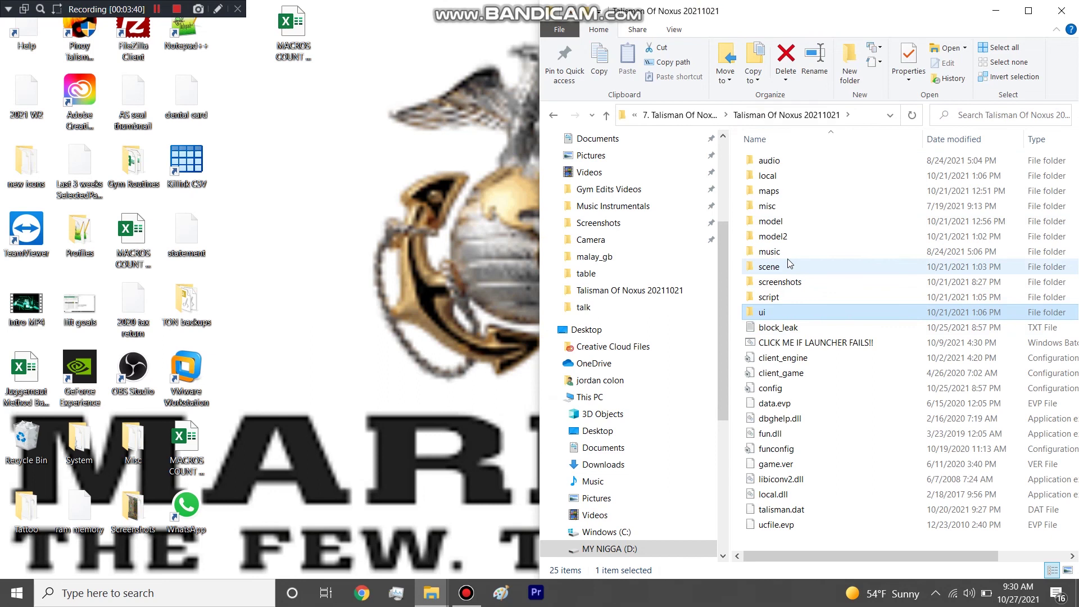